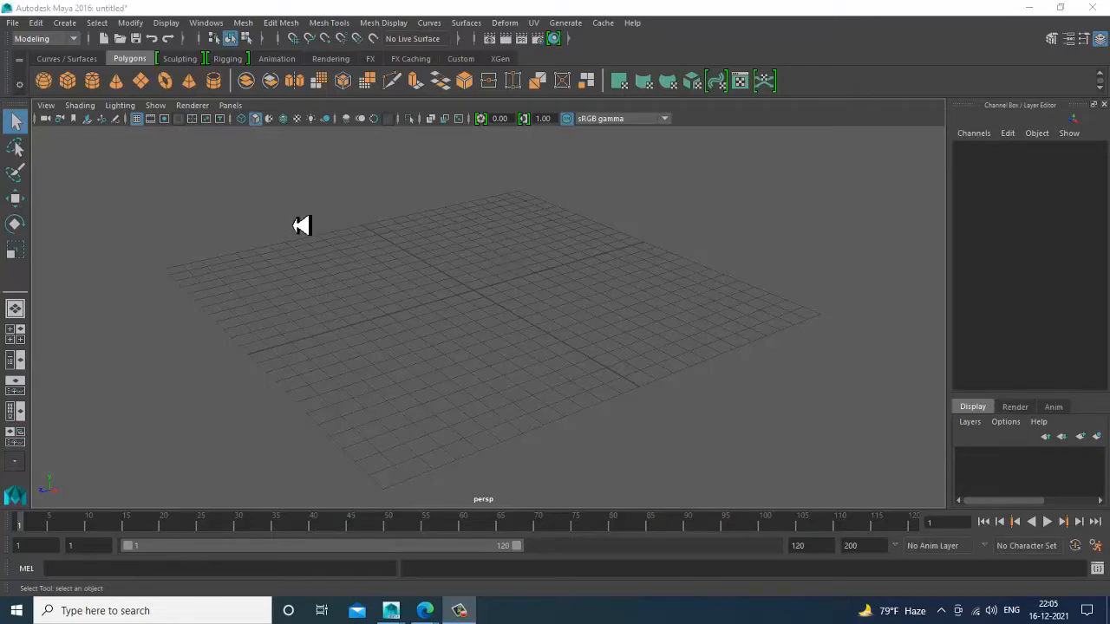
Create a polygon plane at the origin and scale it uniformly to about 31.9 as the floor
click(145, 87)
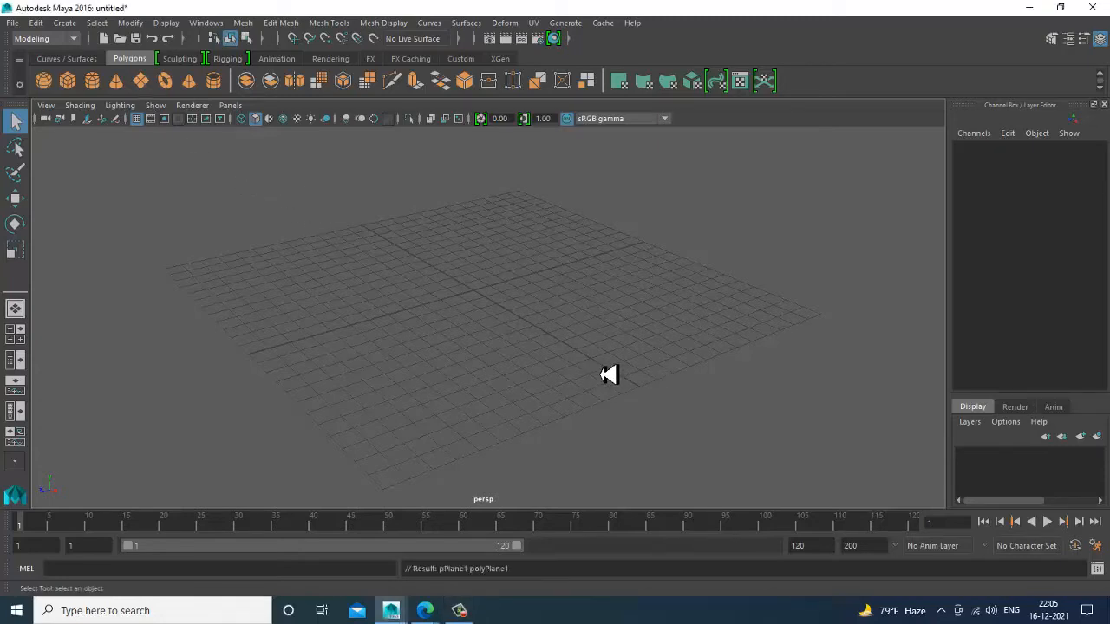
key(w)
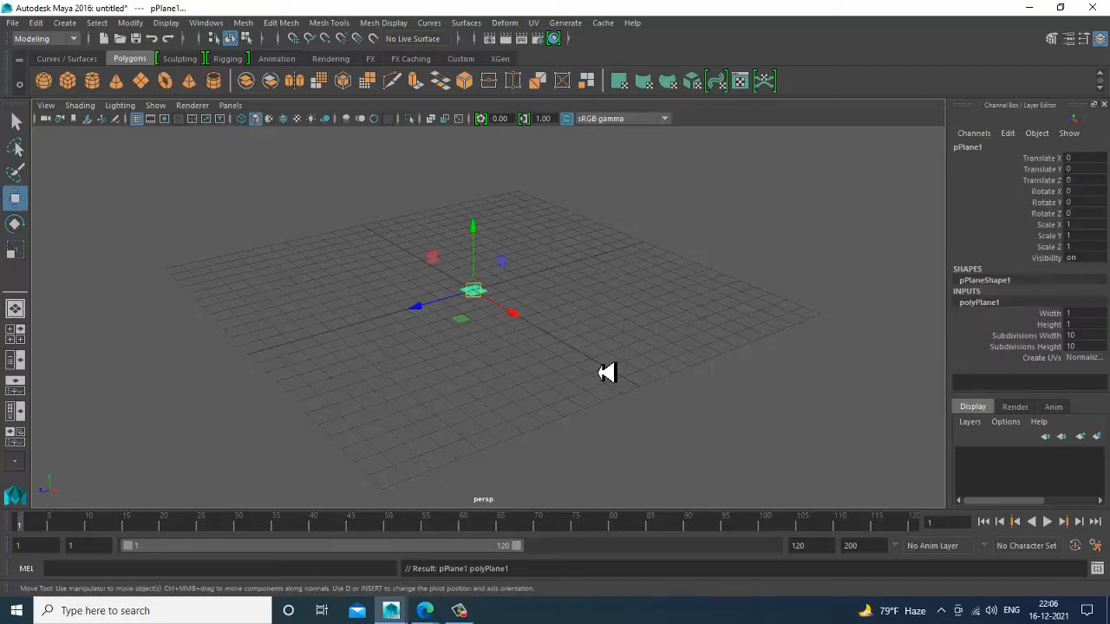
key(r)
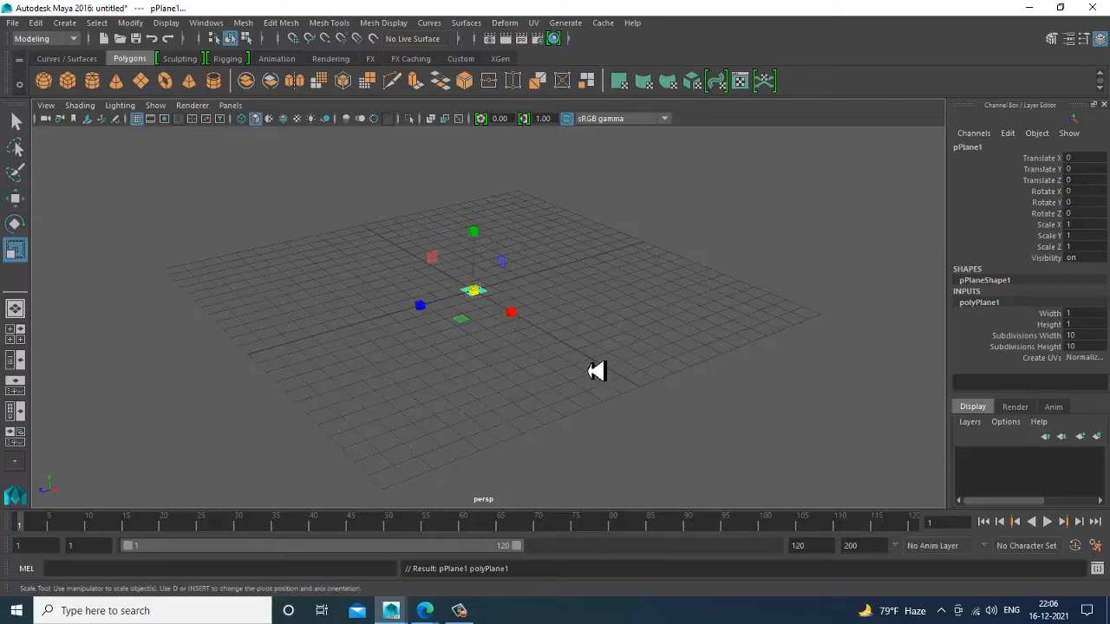
drag(485, 303, 922, 463)
key(w)
scroll(485, 320, up, 5)
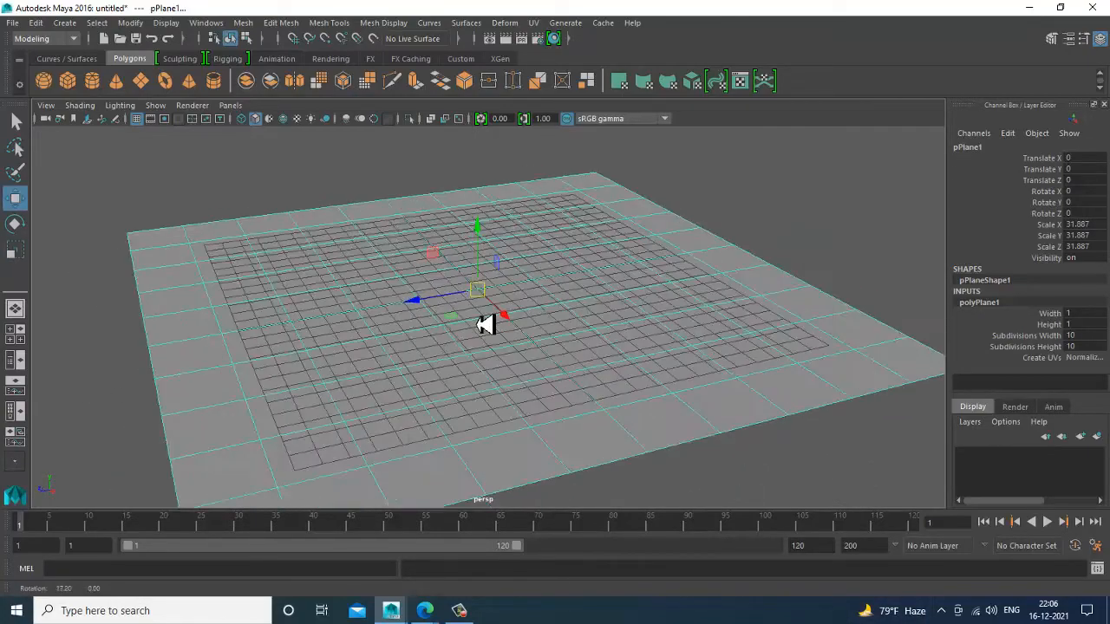
alt+middle_drag(529, 345, 530, 331)
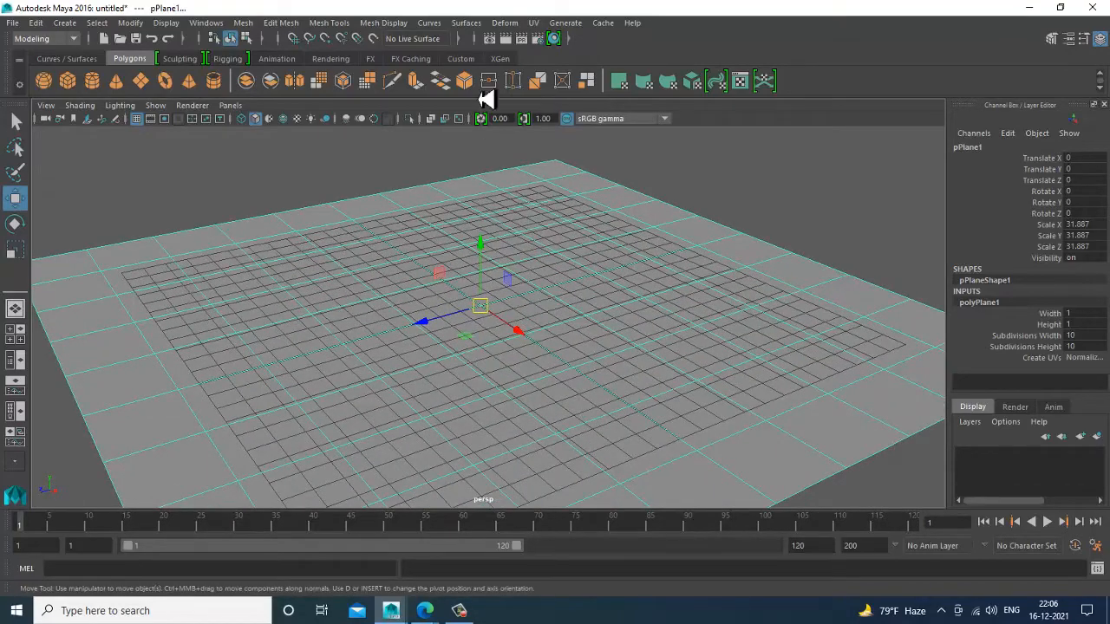
Choose mental ray as the renderer in the render settings
click(538, 41)
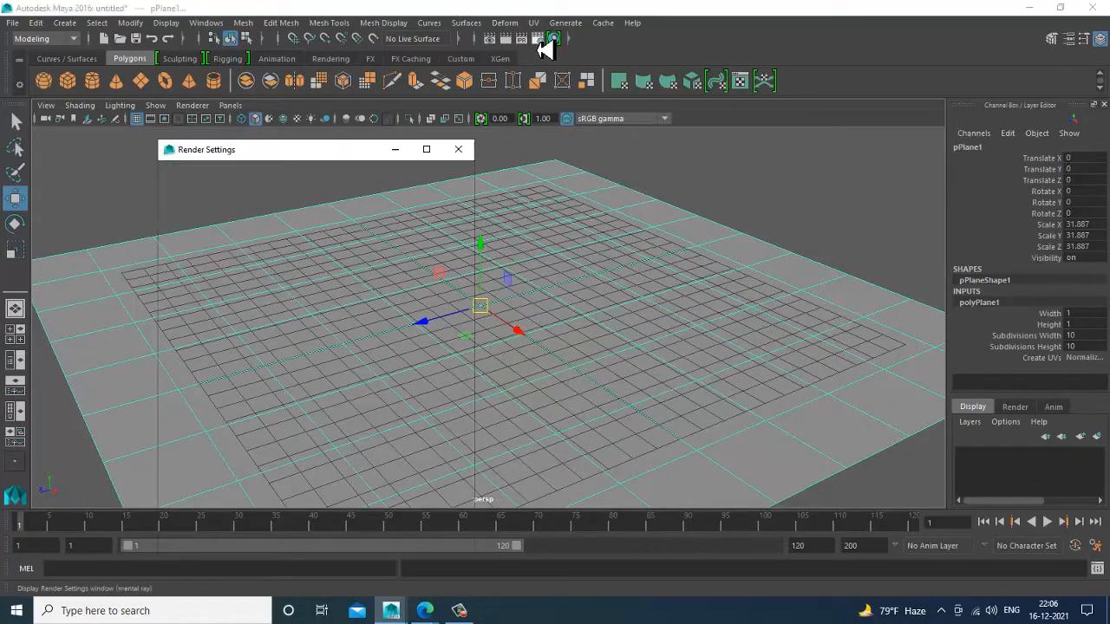
click(295, 204)
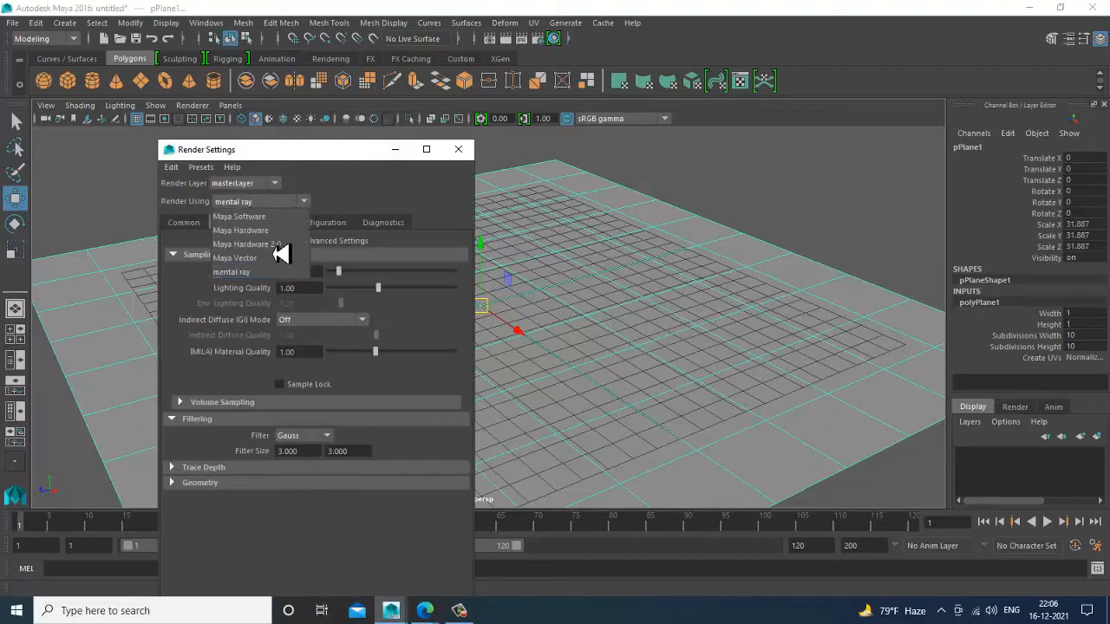
click(260, 273)
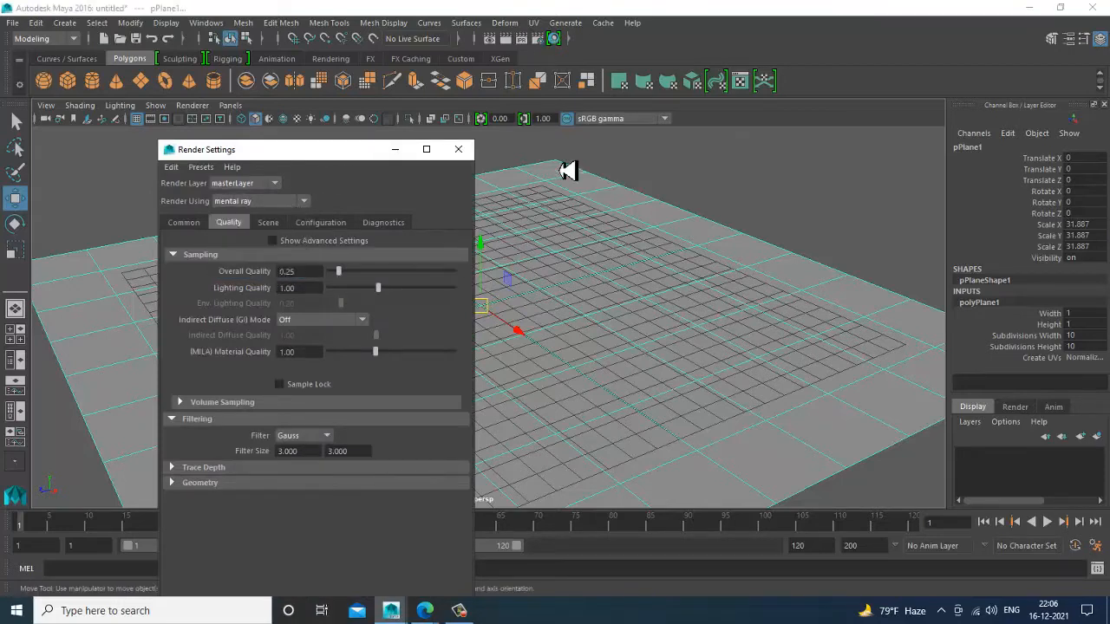
click(460, 152)
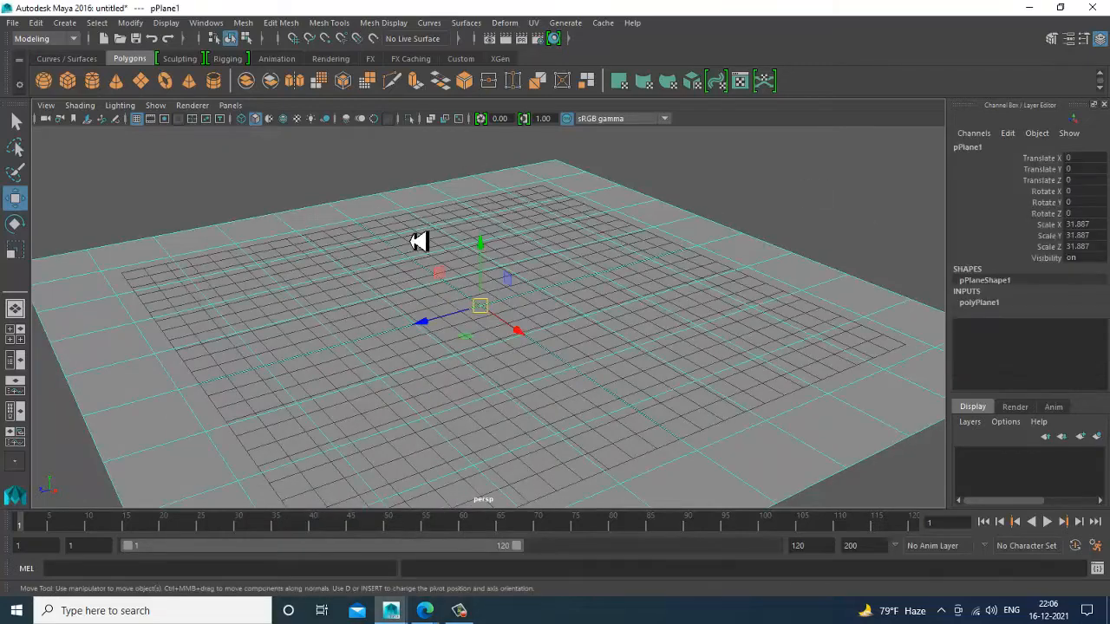
Assign a new Lambert material to the floor plane
right_click(423, 253)
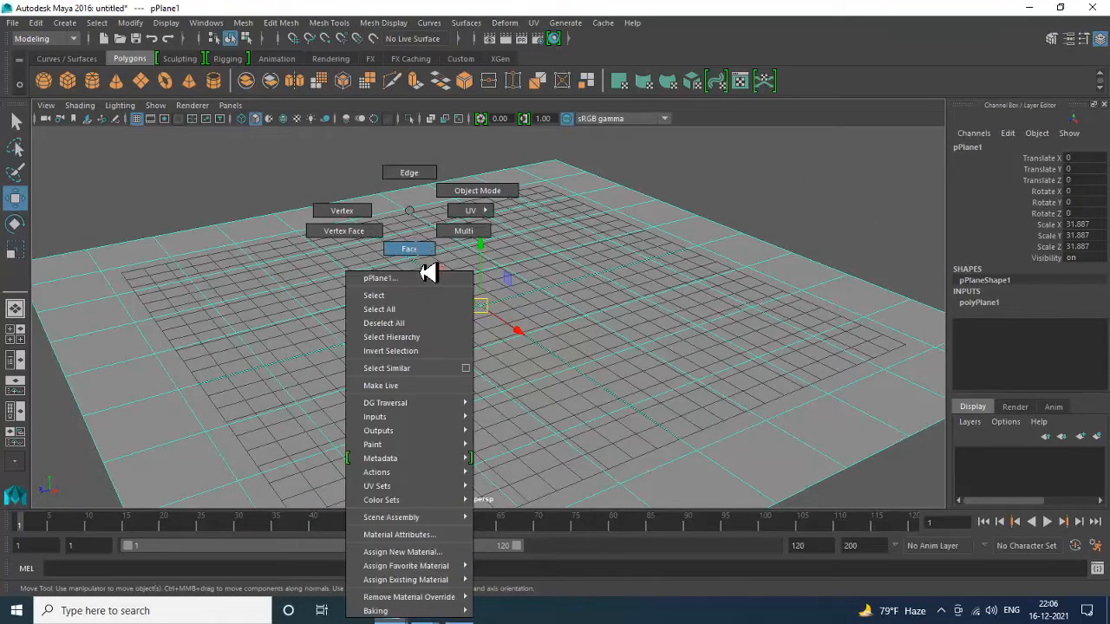
click(441, 557)
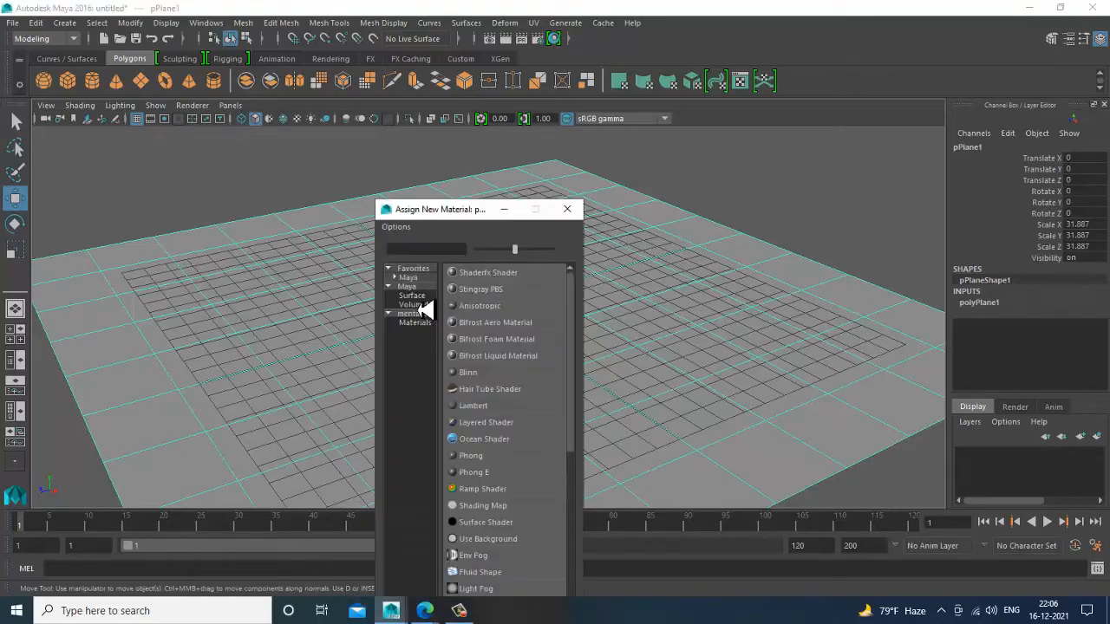
click(413, 314)
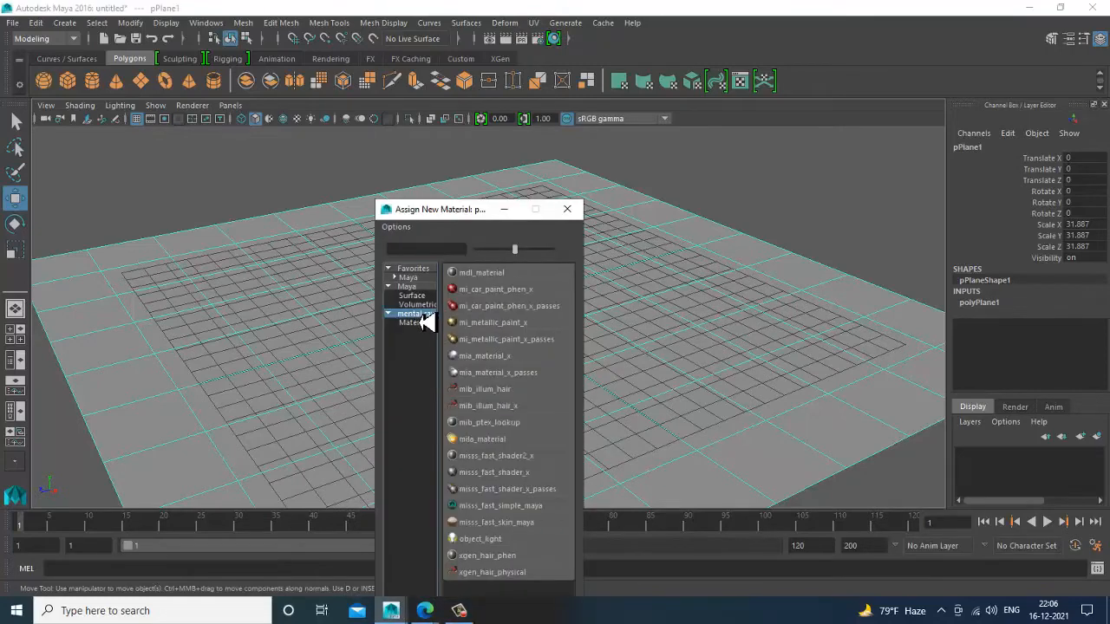
click(407, 278)
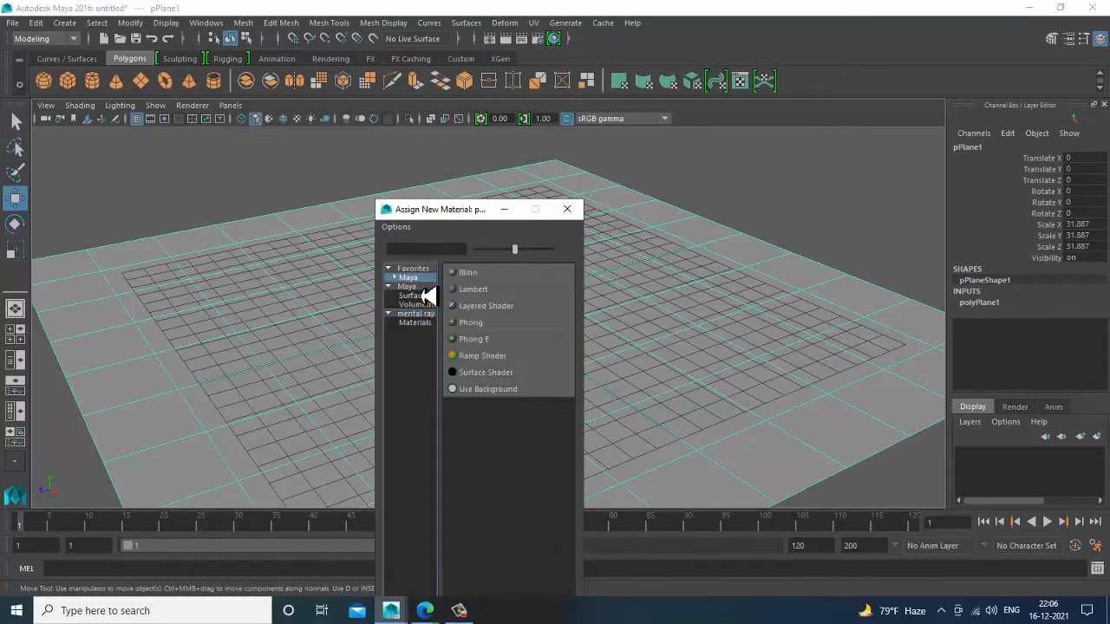
click(486, 292)
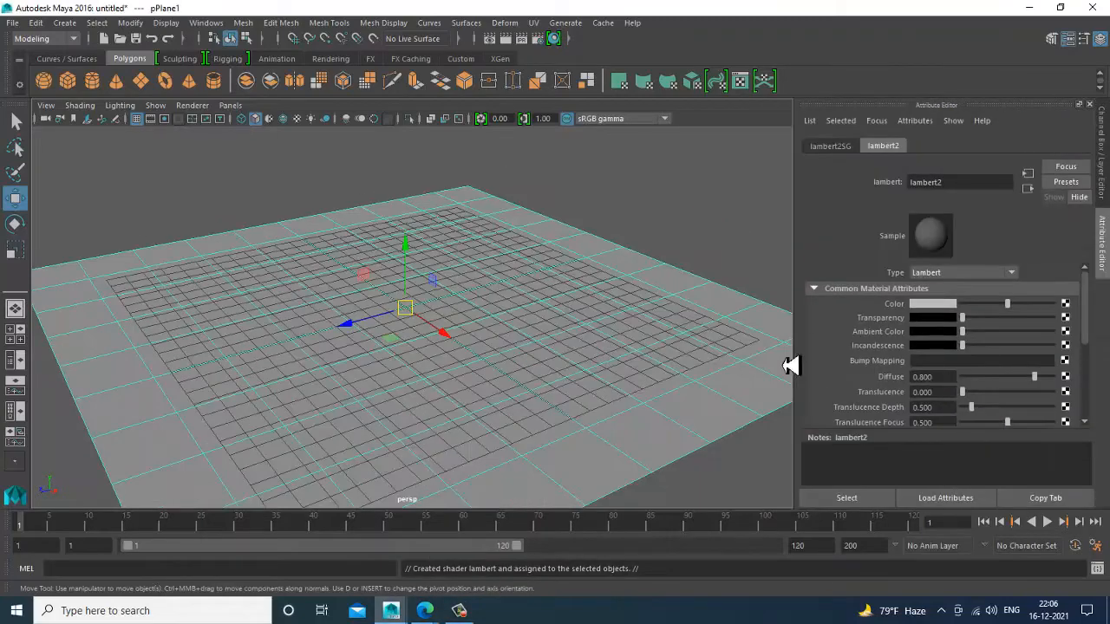
click(1066, 315)
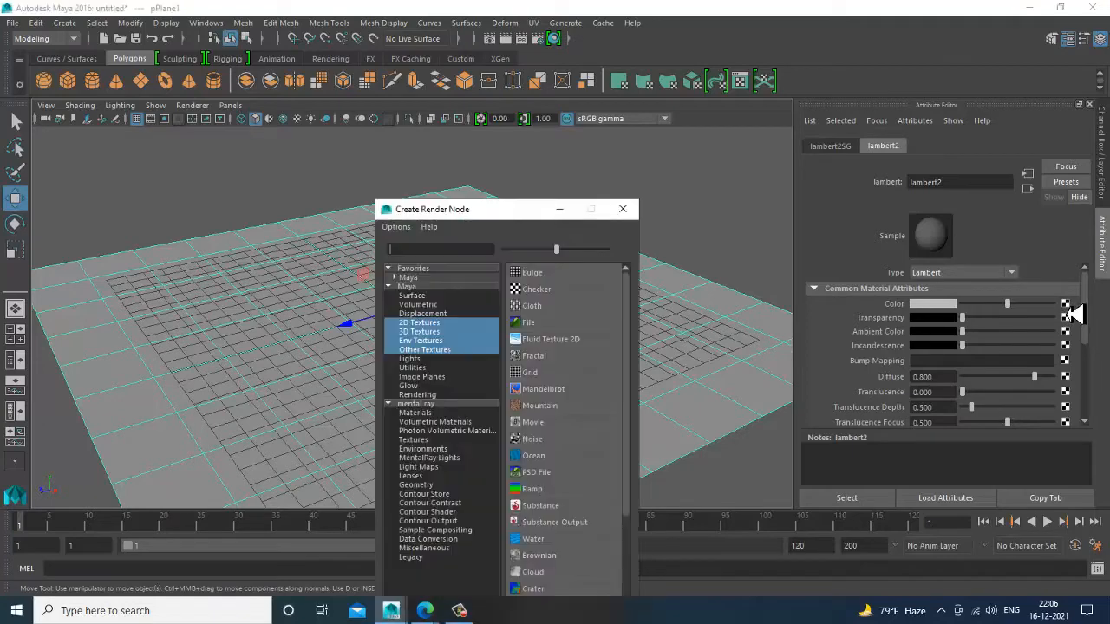
click(531, 324)
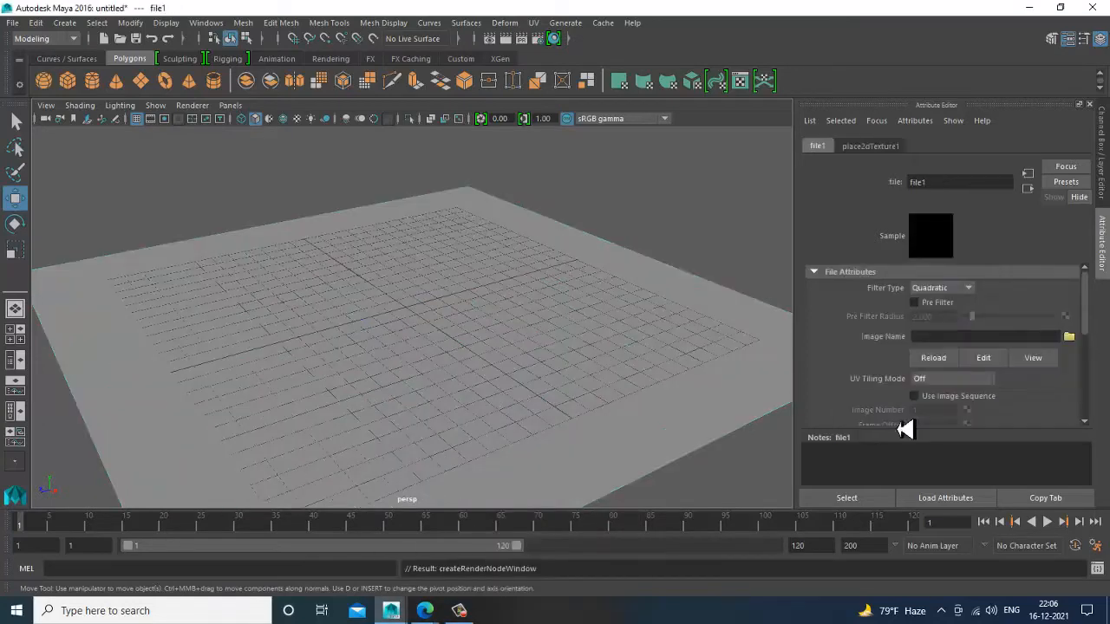
click(1069, 337)
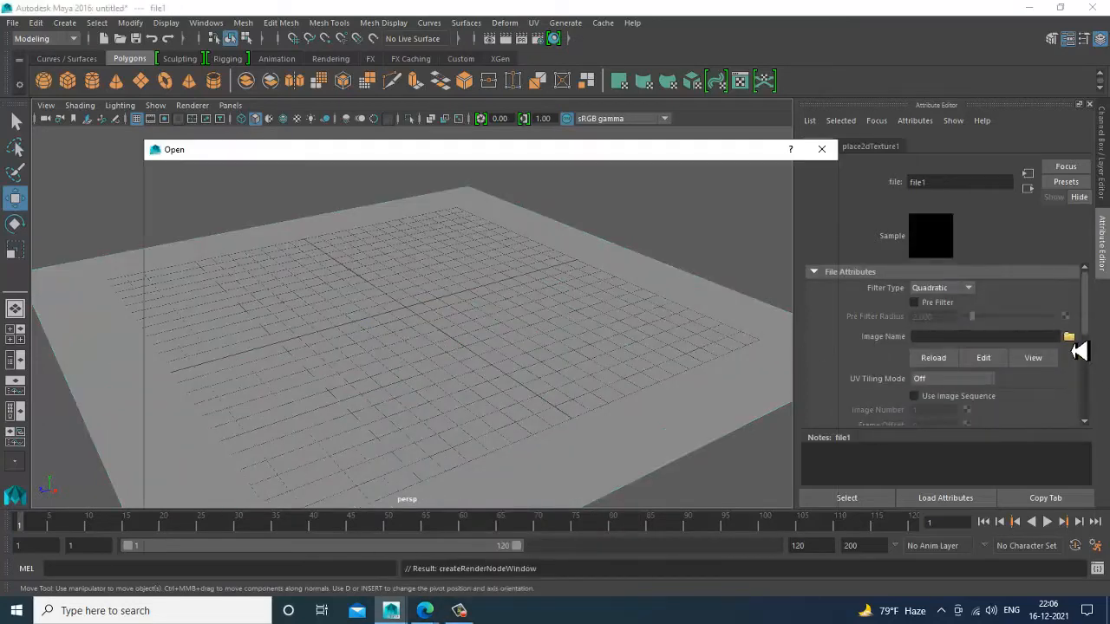
click(179, 216)
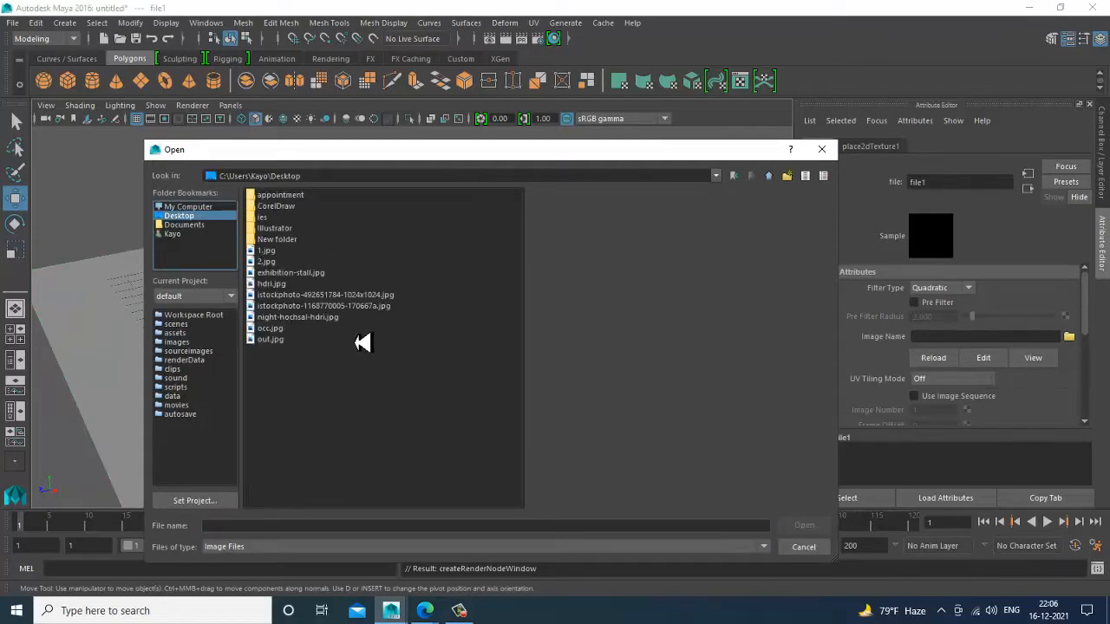
click(296, 308)
click(303, 298)
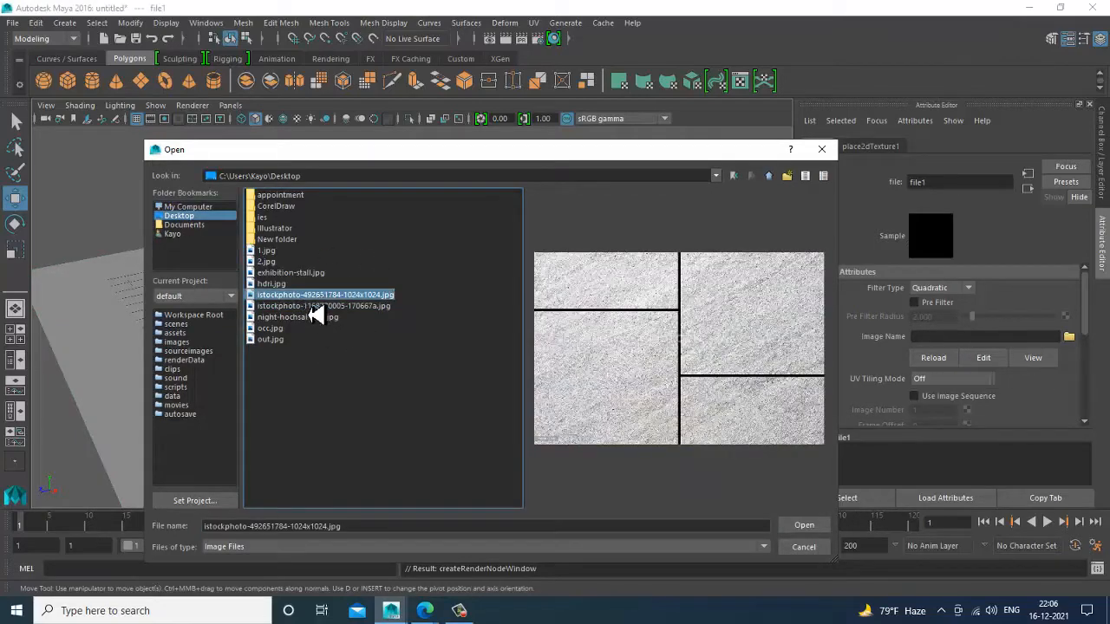
click(308, 307)
double_click(309, 307)
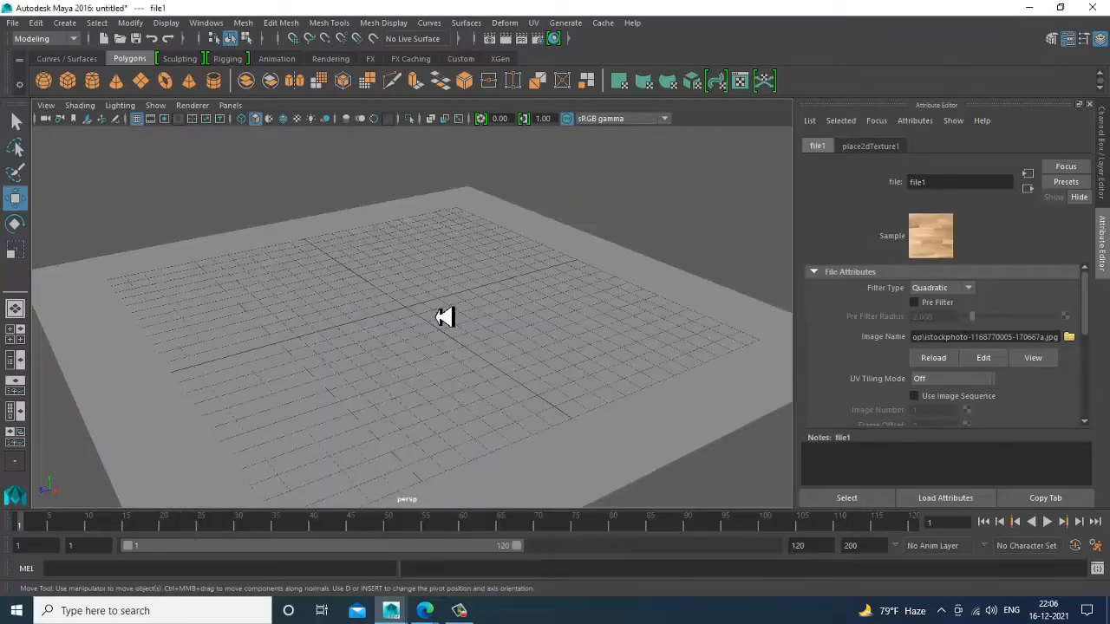
Display the viewport shaded with textures and select the wood floor plane
click(444, 316)
key(6)
click(770, 193)
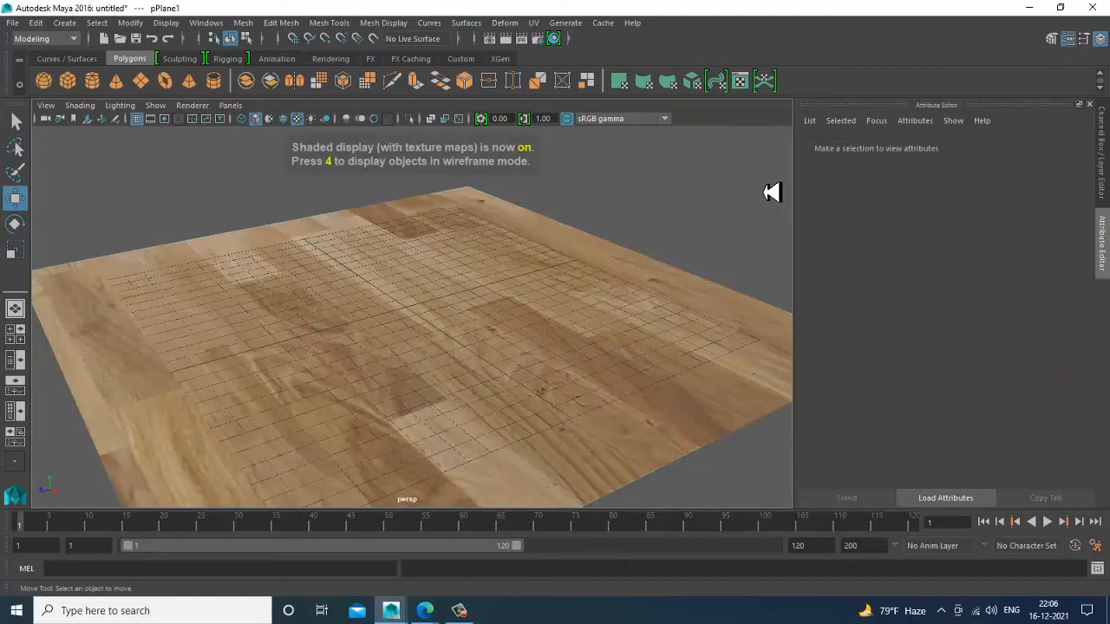
click(436, 408)
scroll(468, 387, up, 2)
alt+middle_drag(500, 368, 516, 370)
alt+drag(516, 370, 513, 369)
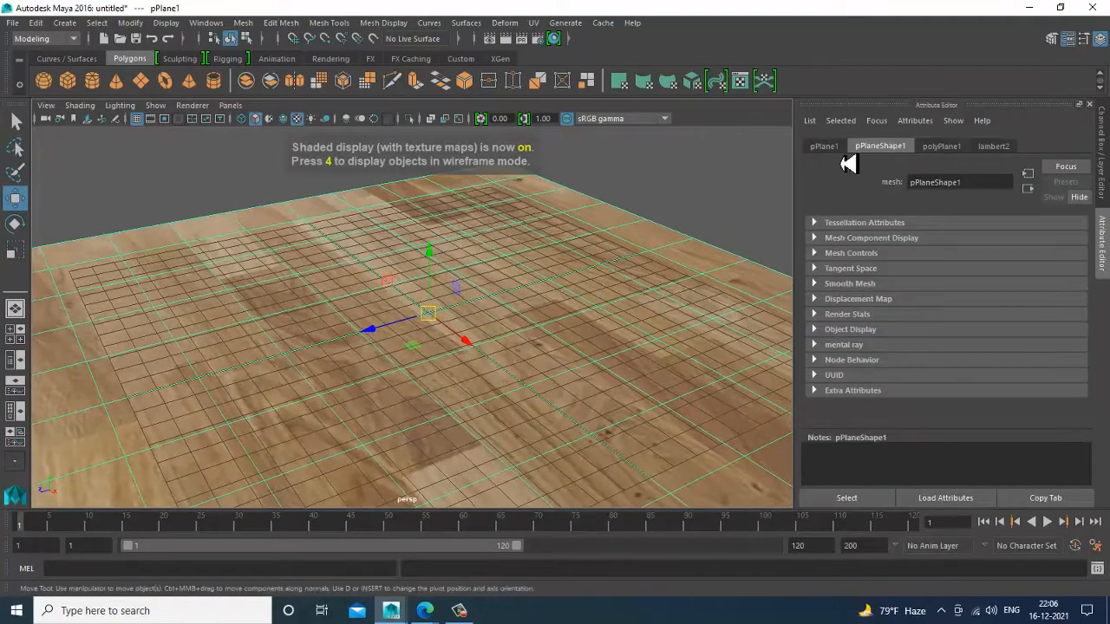
Tile the floor's wood texture more densely in both directions, setting the first Repeat UV value to 3
click(995, 147)
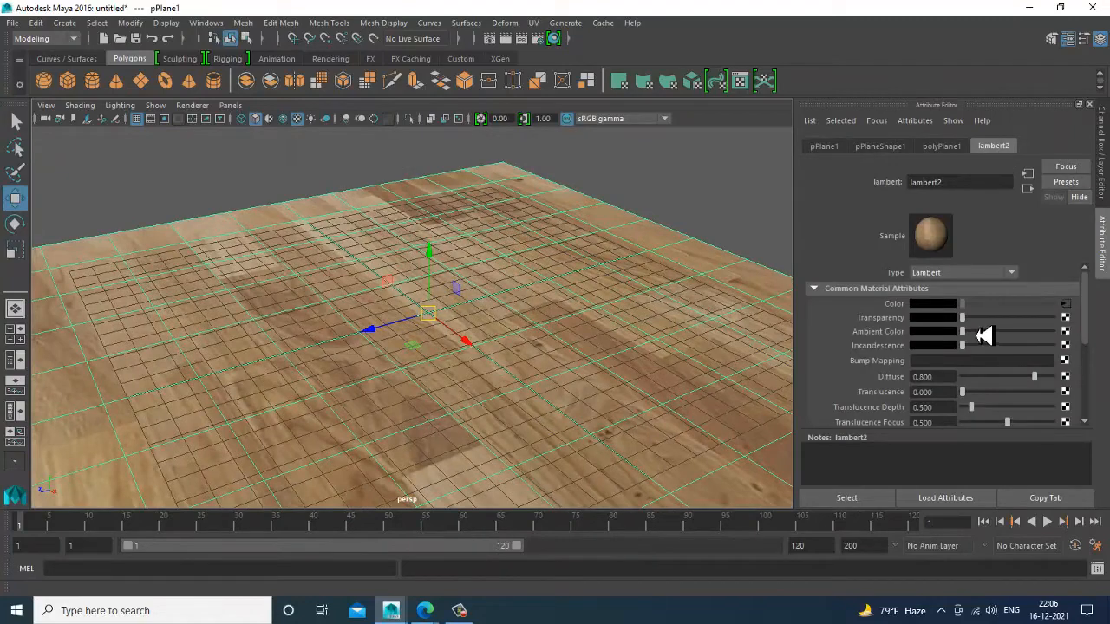
click(1066, 305)
click(885, 149)
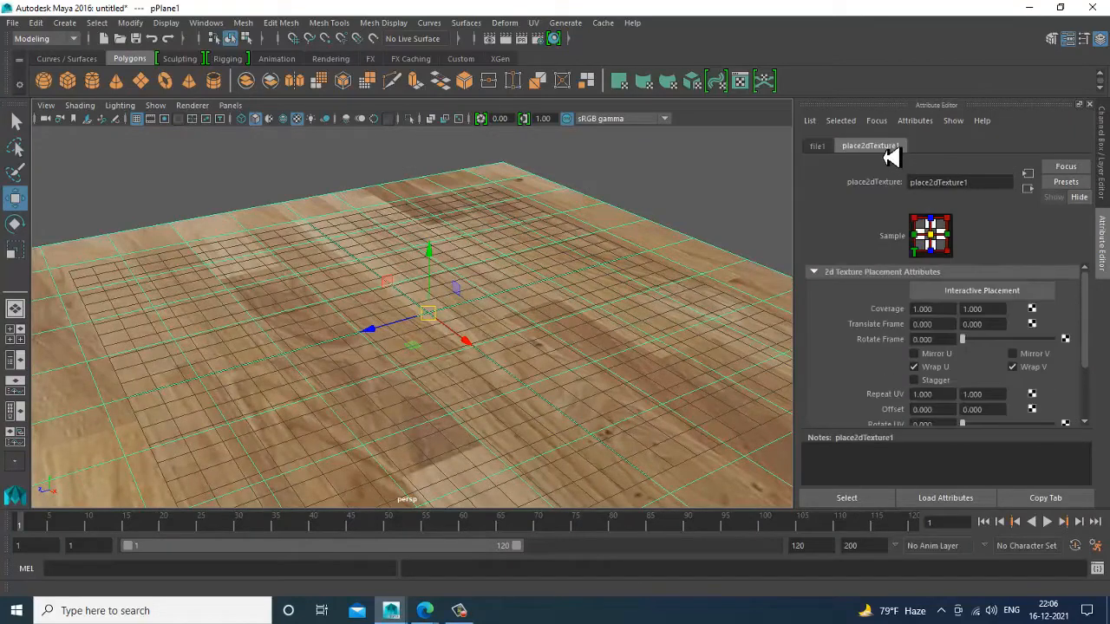
scroll(951, 396, down, 1)
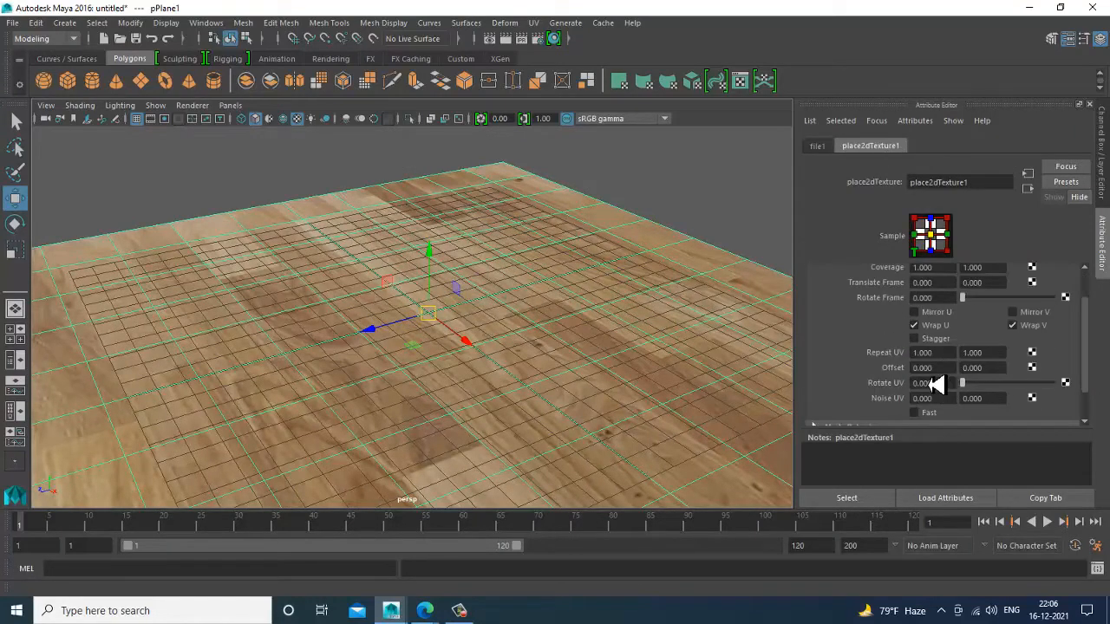
click(922, 353)
text(3)
key(Return)
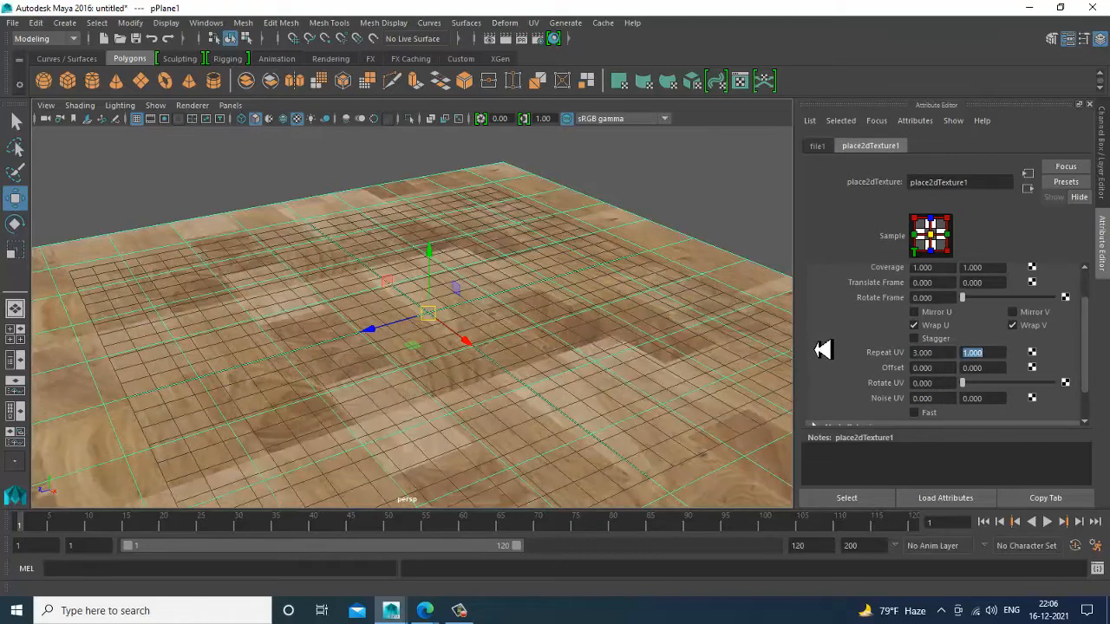
click(535, 336)
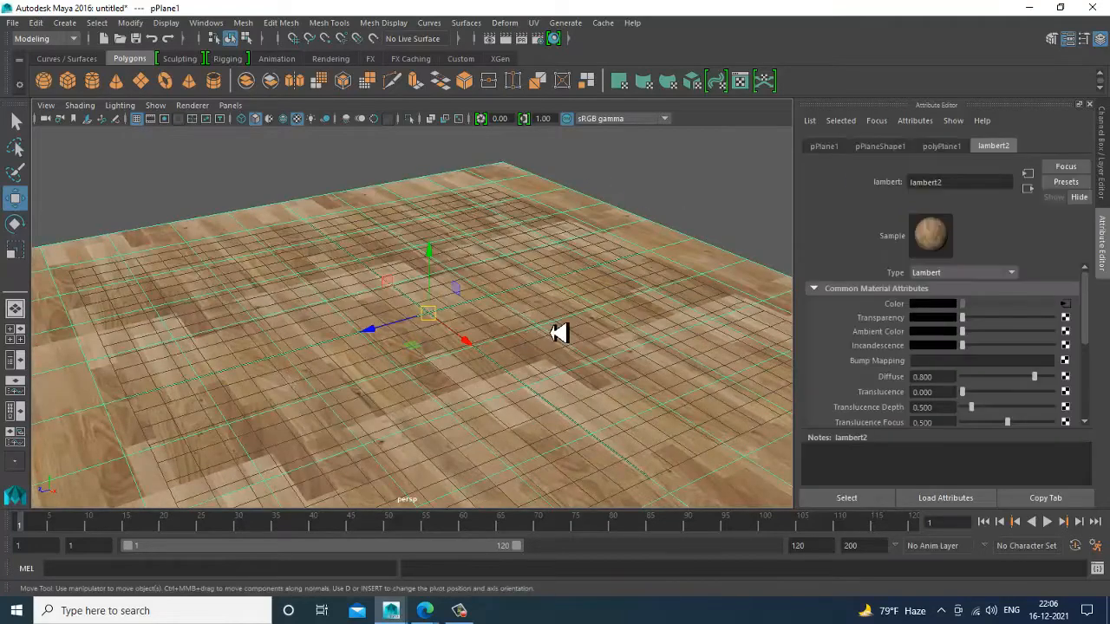
Create a polygon sphere, move it along X toward the floor's edge, scale it to about 1.5 and raise it onto the floor
click(686, 211)
alt+drag(597, 292, 516, 352)
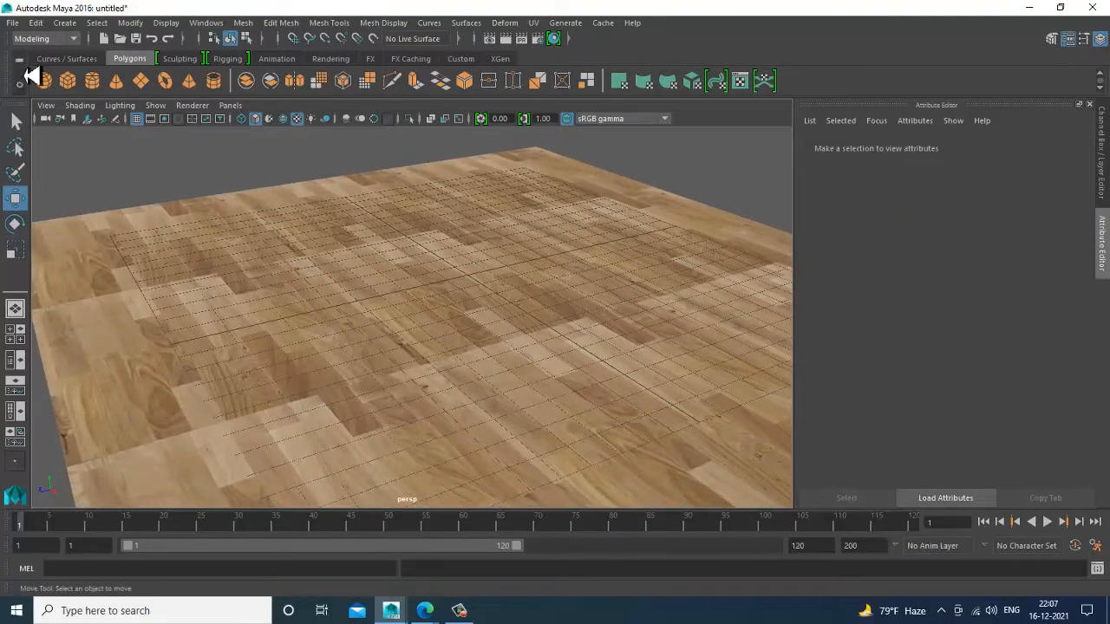
click(43, 81)
alt+drag(450, 323, 418, 336)
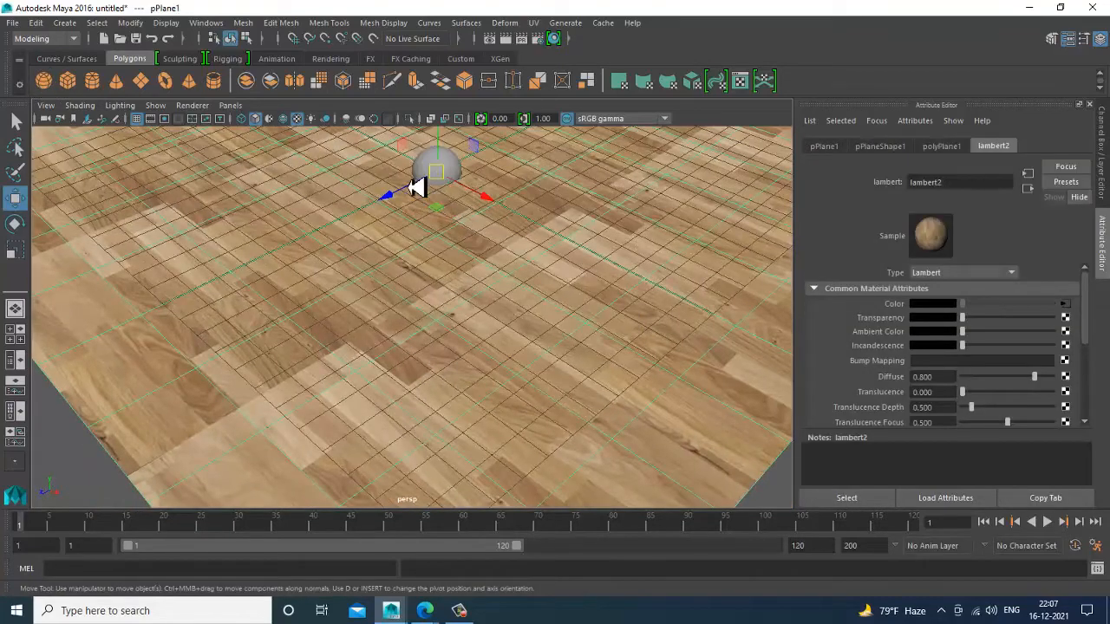
drag(488, 203, 675, 311)
key(r)
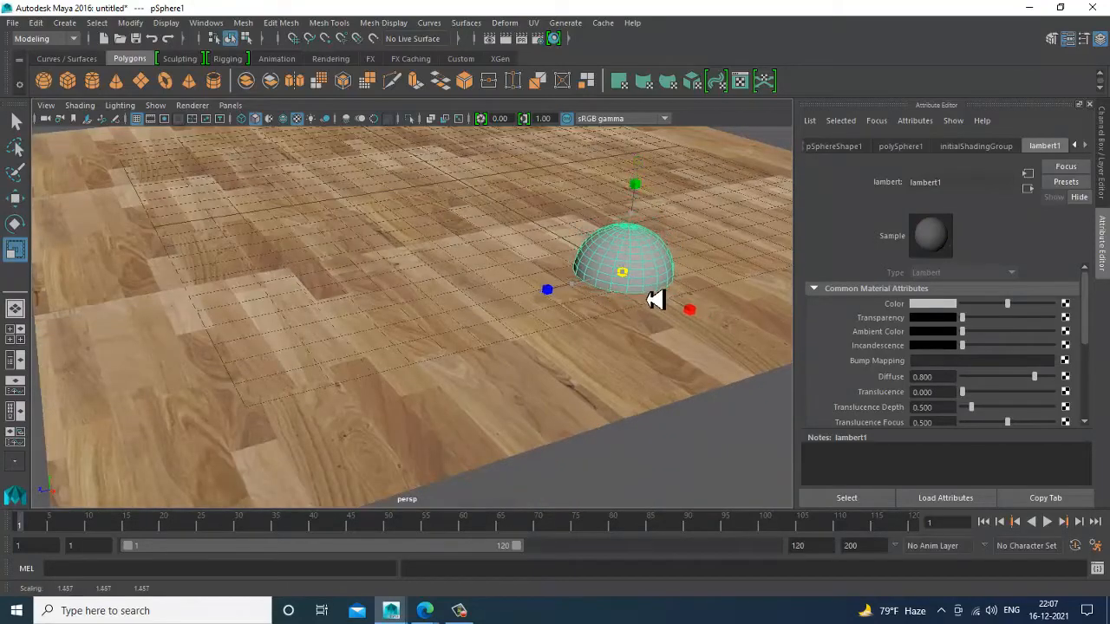
key(w)
drag(642, 245, 645, 285)
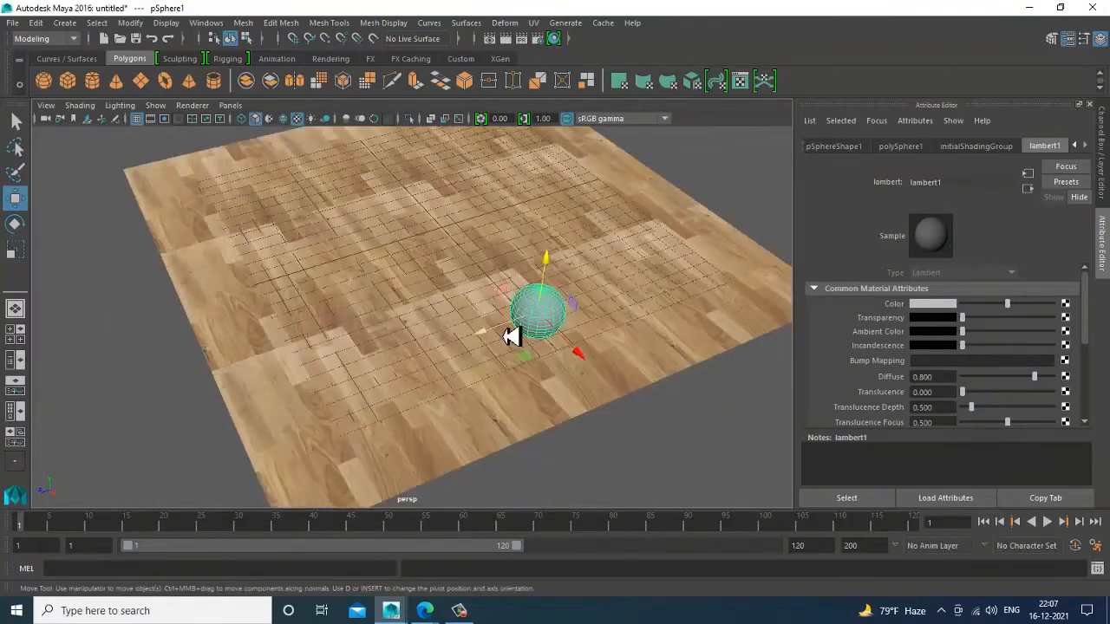
Move the sphere near the floor's corner and duplicate it at equal spacing into a row of five
drag(513, 335, 488, 314)
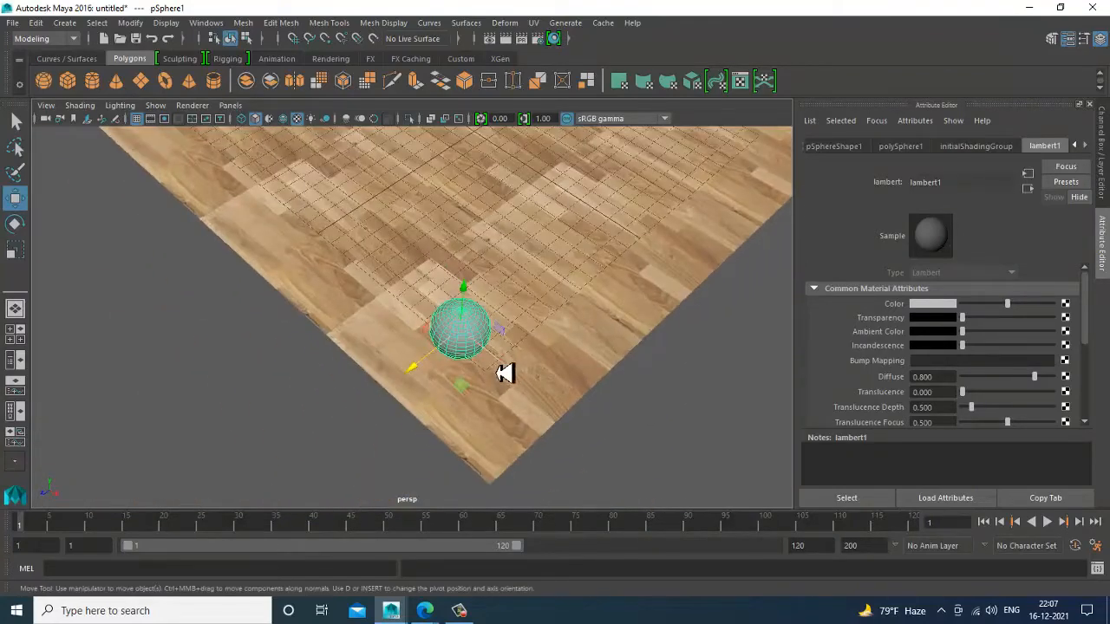
drag(503, 372, 424, 303)
key(ctrl+d)
key(shift+d)
key(shift+d)
key(shift+d)
Duplicate the row of five spheres sideways across the floor at equal spacing to make four rows
key(ctrl+d)
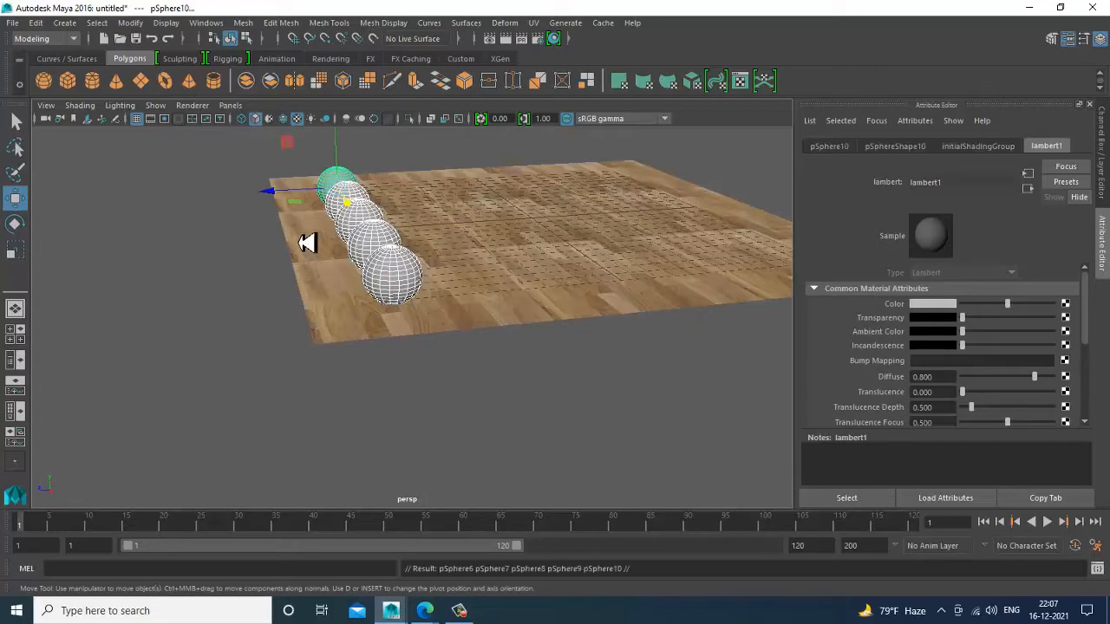
drag(290, 199, 371, 187)
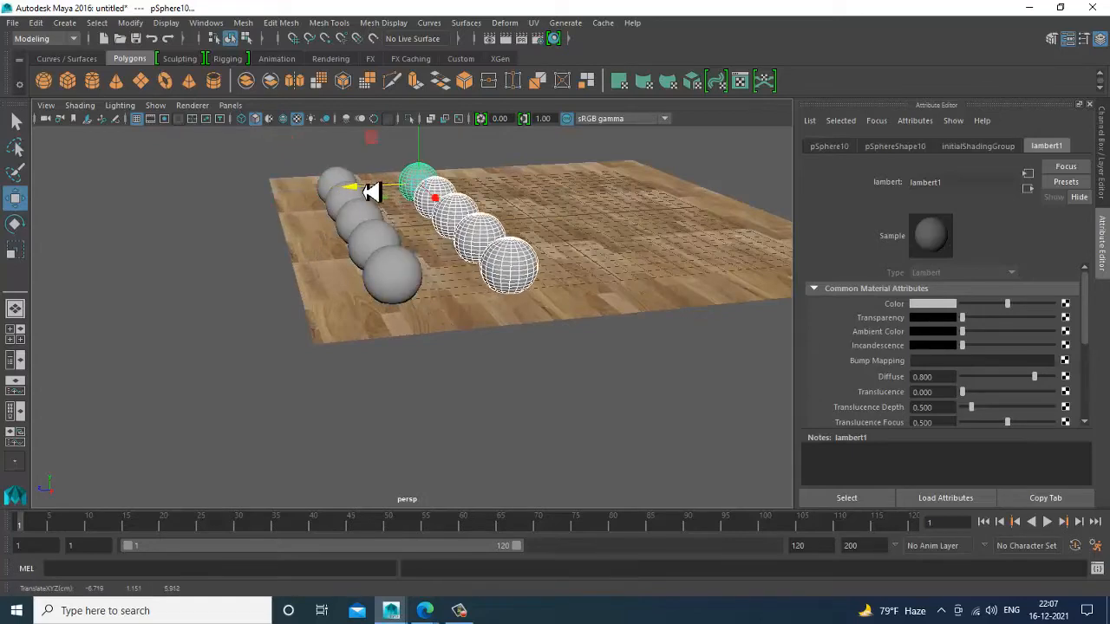
key(shift+d)
key(shift+d)
Select all the spheres and shift the whole grid slightly sideways to sit more centrally on the floor
alt+drag(445, 240, 441, 264)
drag(174, 151, 728, 363)
shift+drag(707, 226, 807, 382)
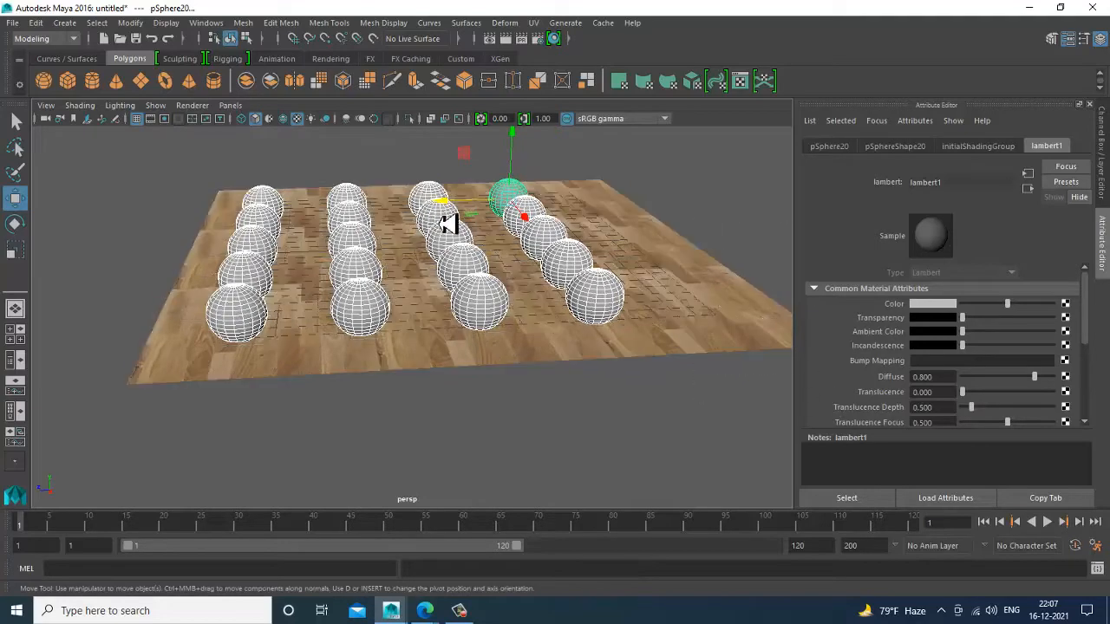
drag(470, 206, 495, 206)
click(737, 198)
Open the perspective camera's attributes and inspect its Environment background color
alt+drag(290, 368, 359, 362)
scroll(434, 339, up, 5)
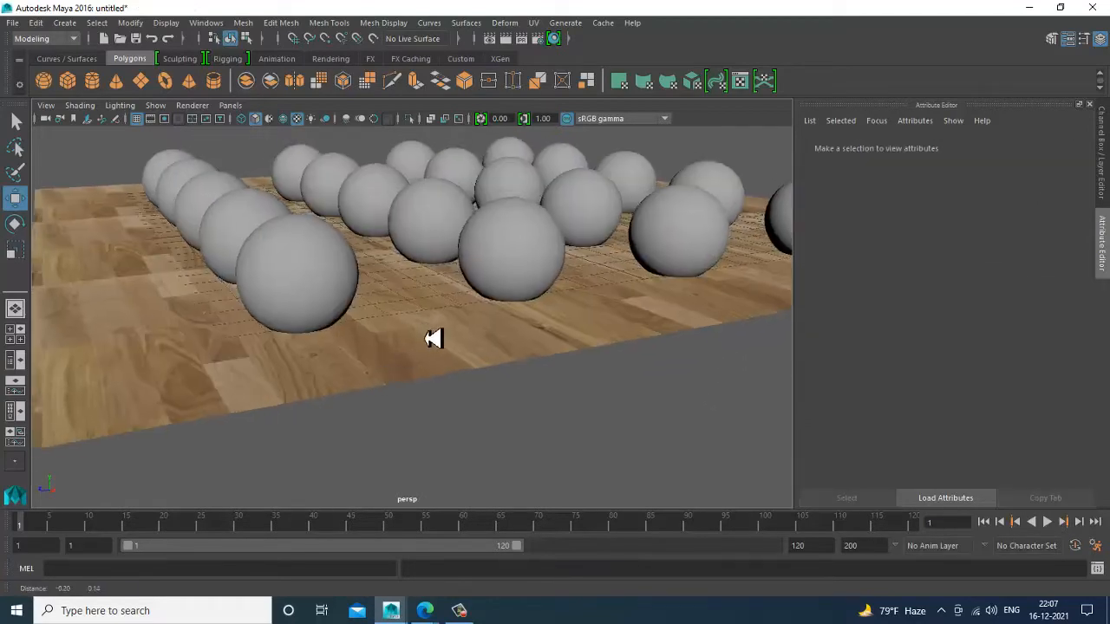
alt+drag(434, 338, 343, 321)
click(312, 337)
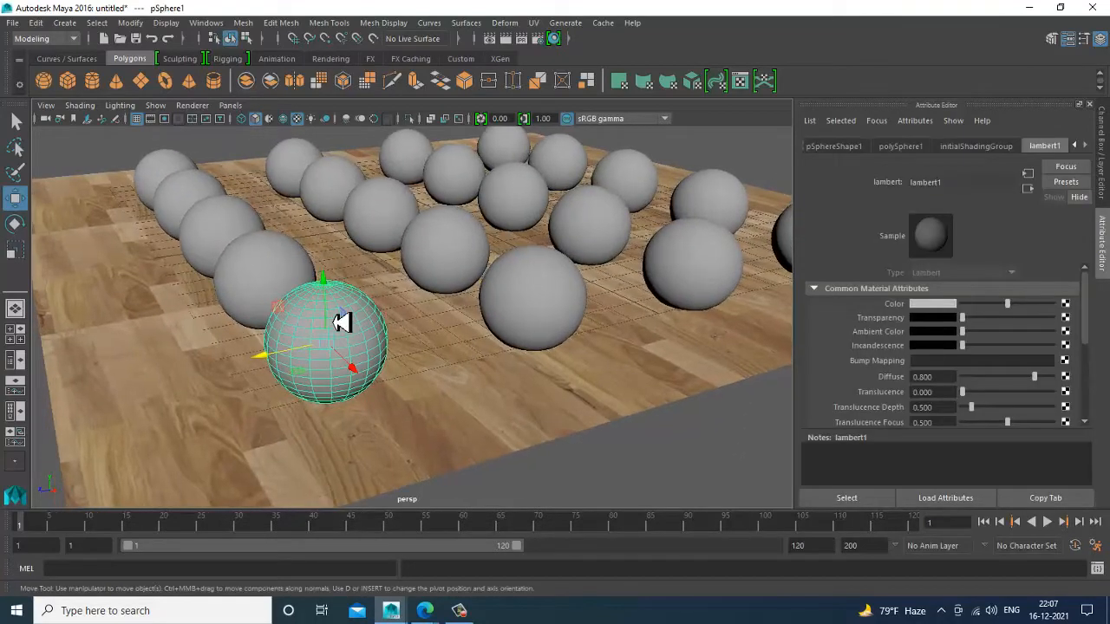
alt+drag(400, 349, 421, 391)
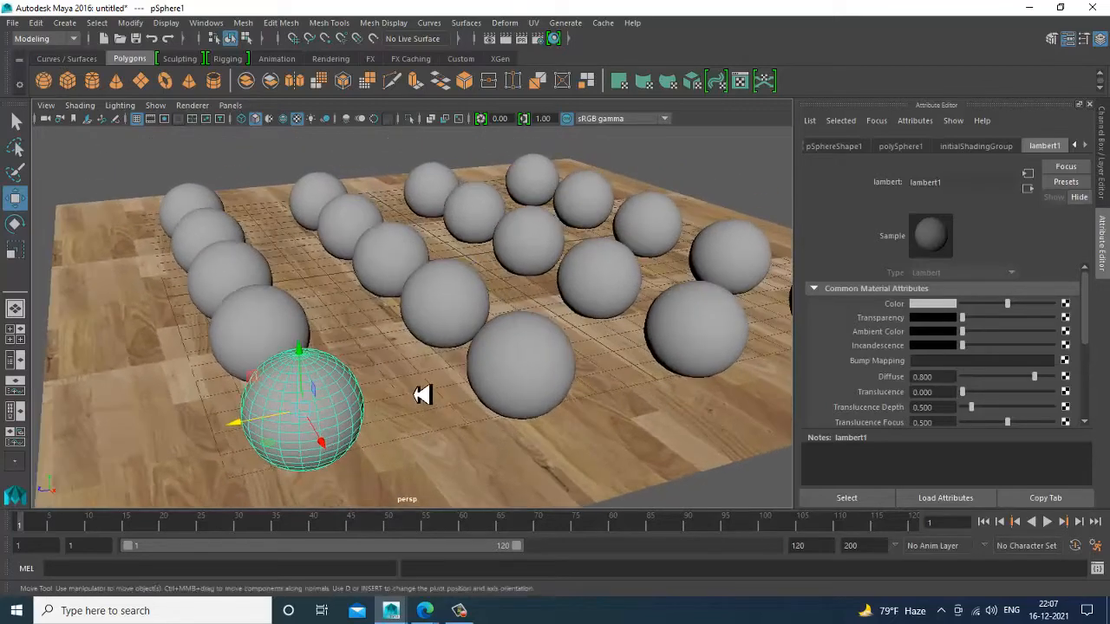
click(51, 128)
click(67, 130)
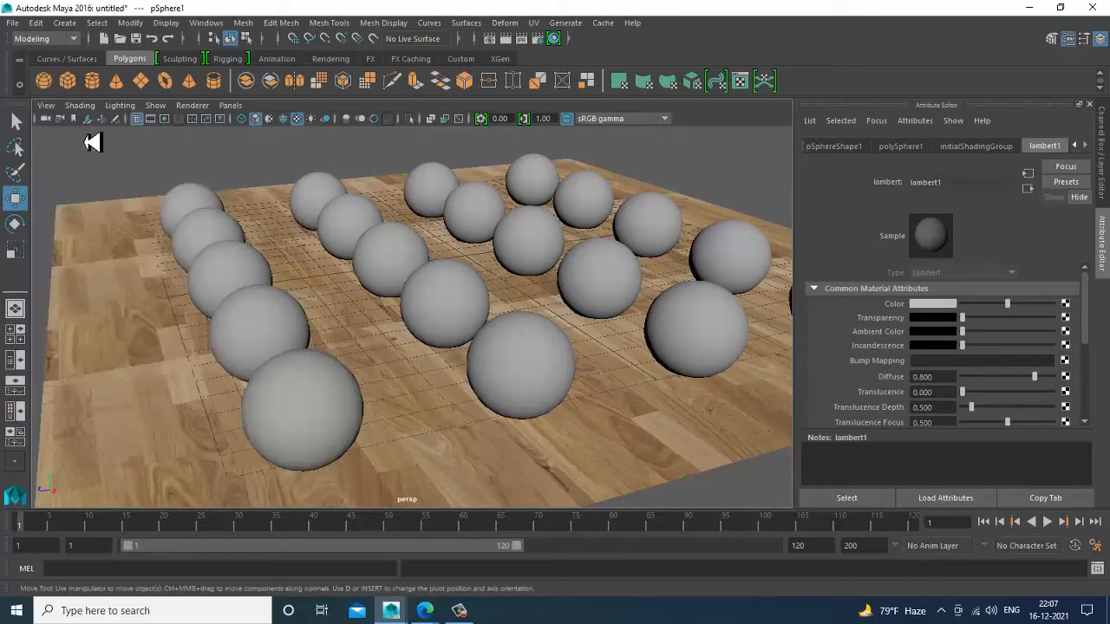
scroll(872, 367, down, 10)
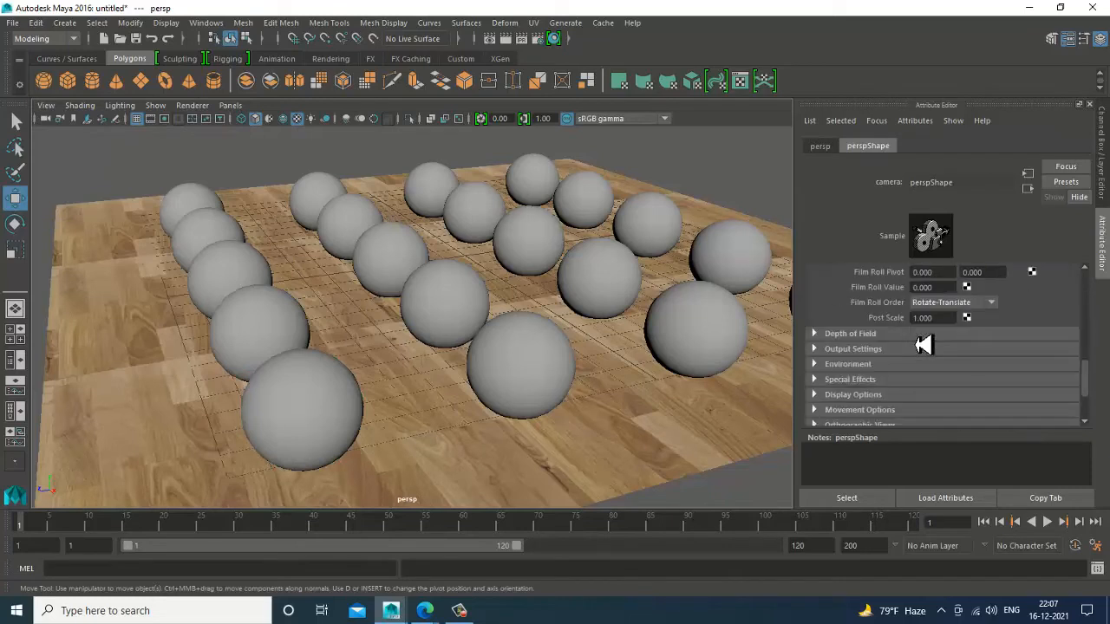
click(852, 282)
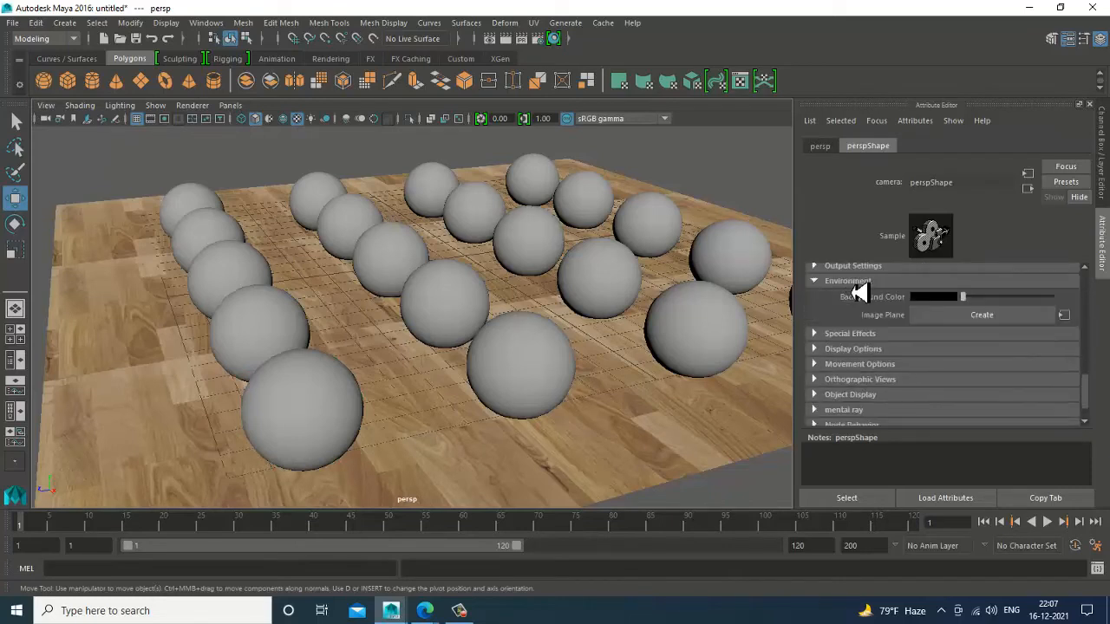
click(936, 300)
click(716, 156)
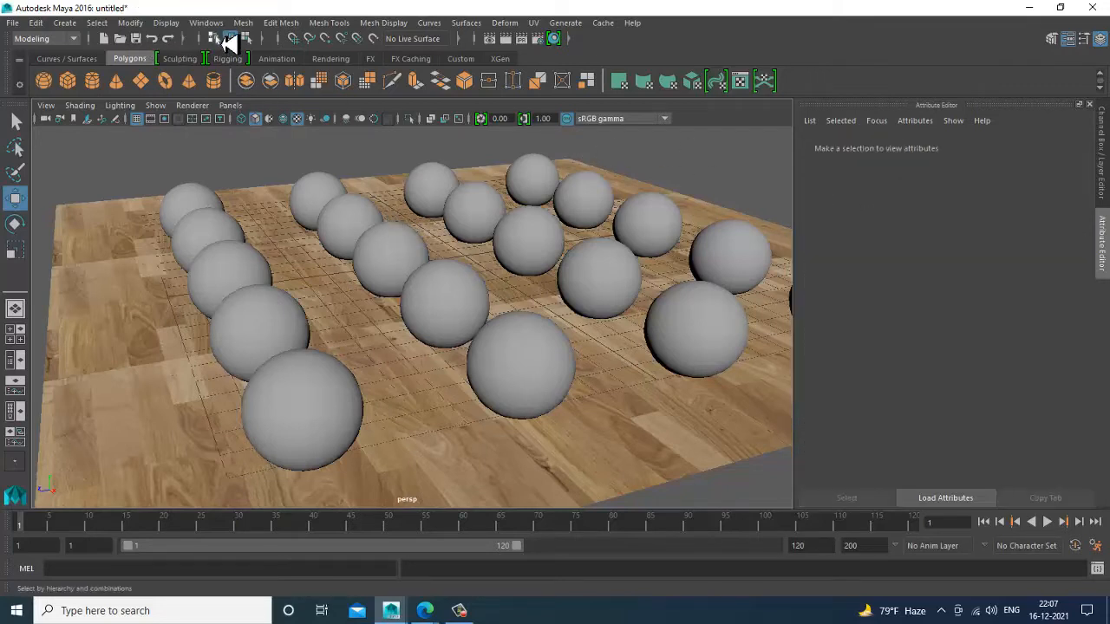
click(65, 23)
mouse_move(122, 100)
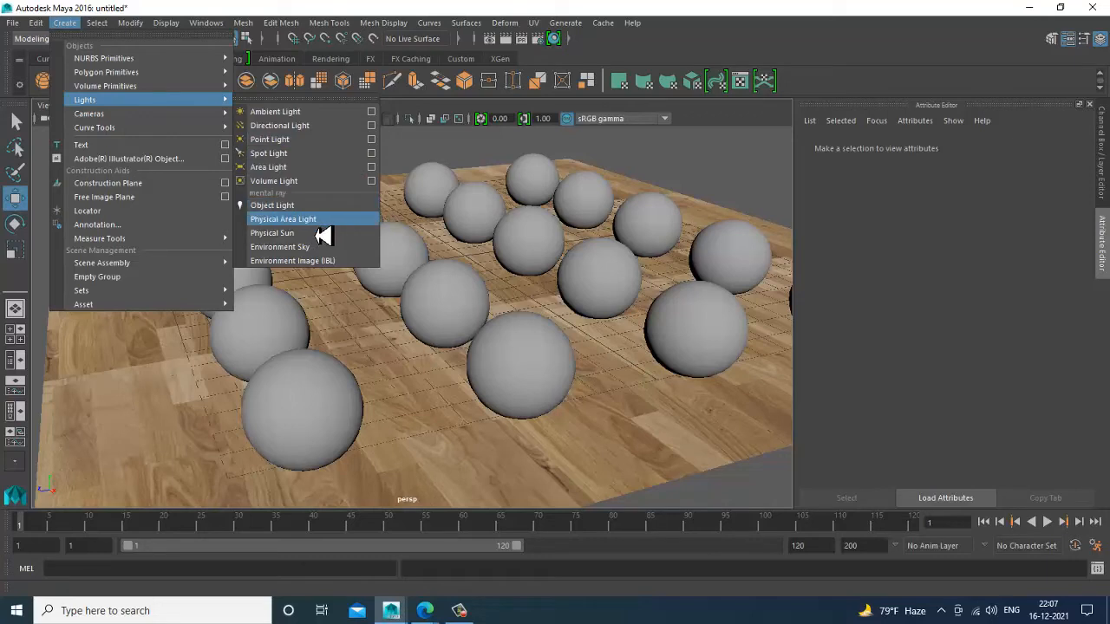
click(310, 239)
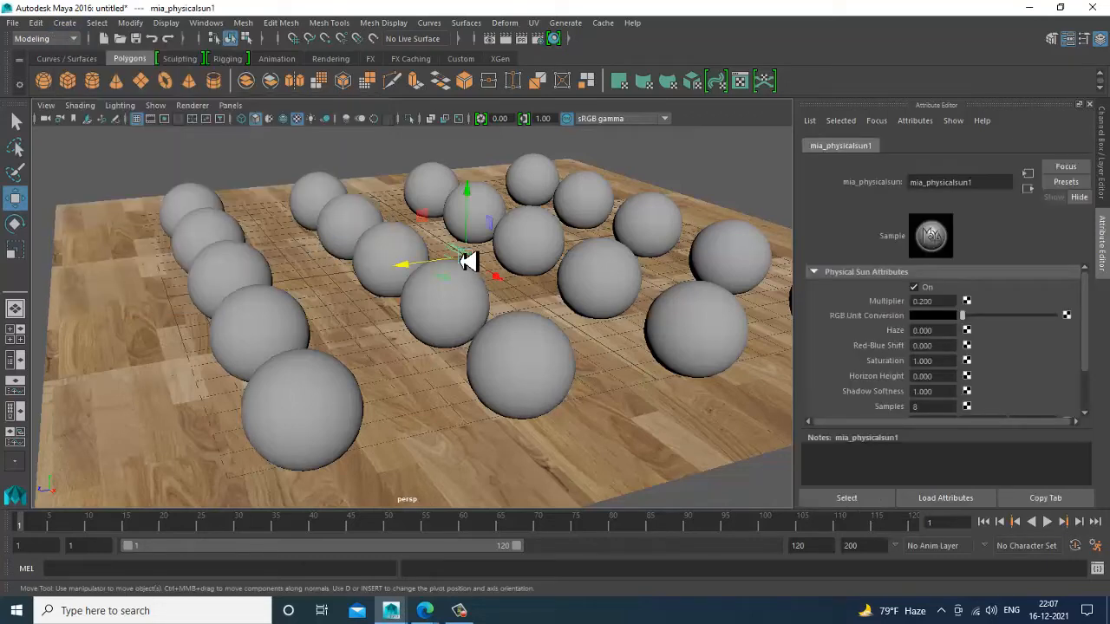
click(461, 261)
key(Delete)
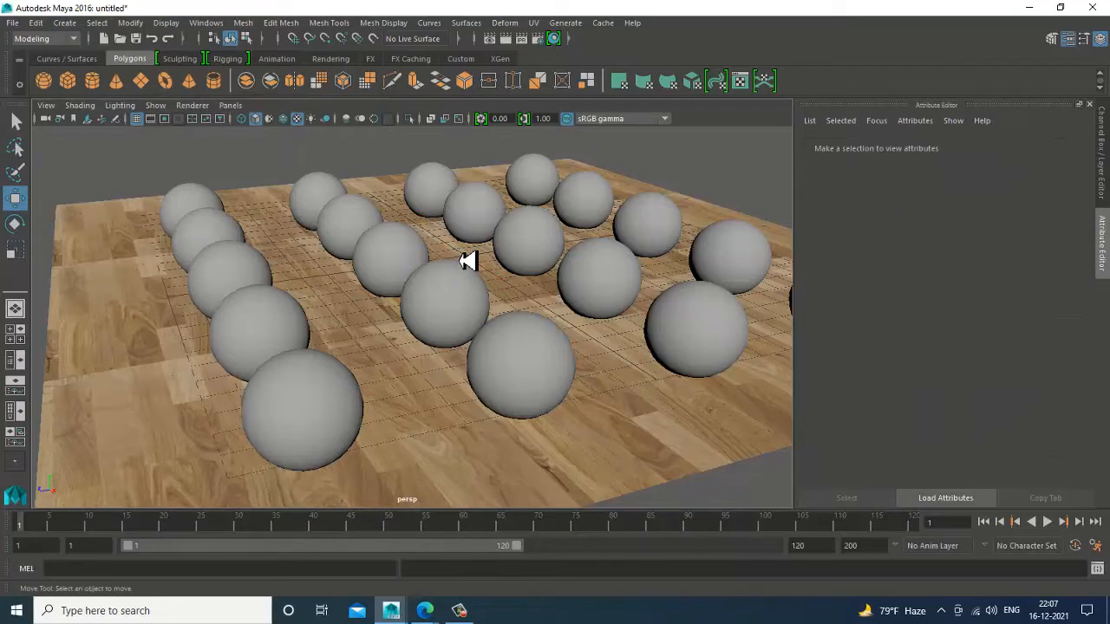
Add a mental ray Environment Sky light to the scene
click(69, 23)
mouse_move(95, 100)
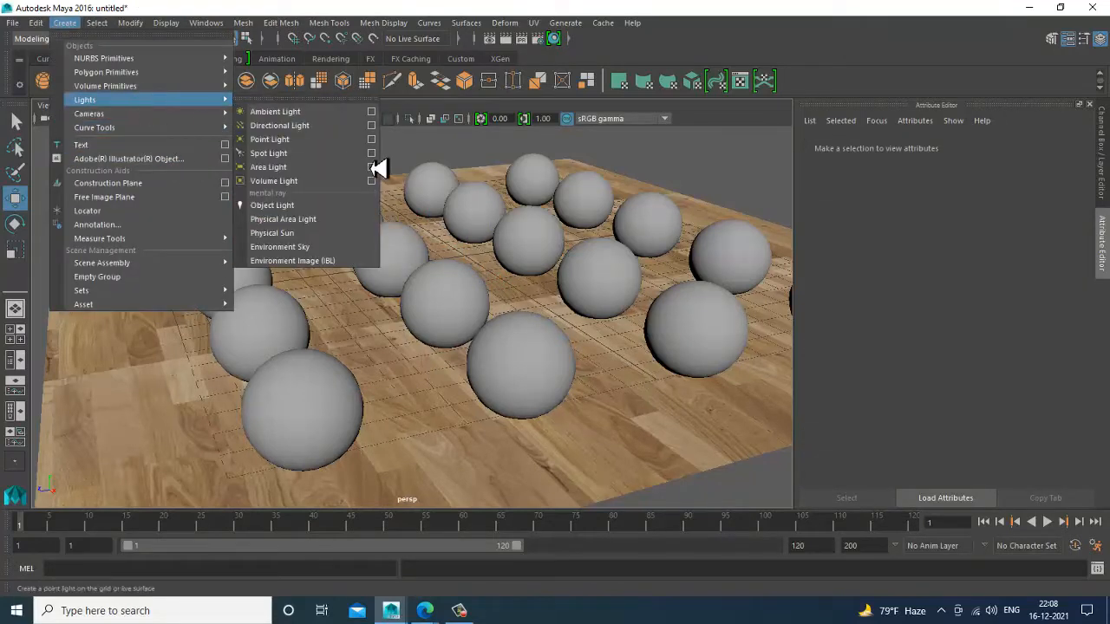
click(327, 253)
alt+drag(529, 248, 469, 267)
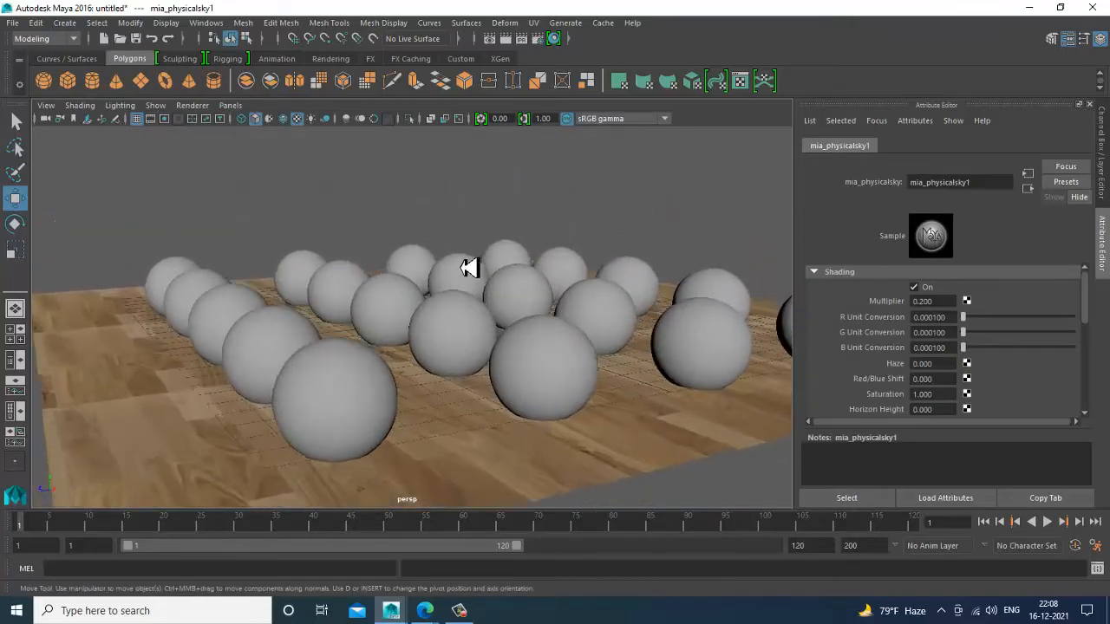
Assign a new mental ray mia_material_x material to the front corner sphere
click(319, 425)
alt+drag(319, 425, 384, 334)
scroll(370, 327, up, 3)
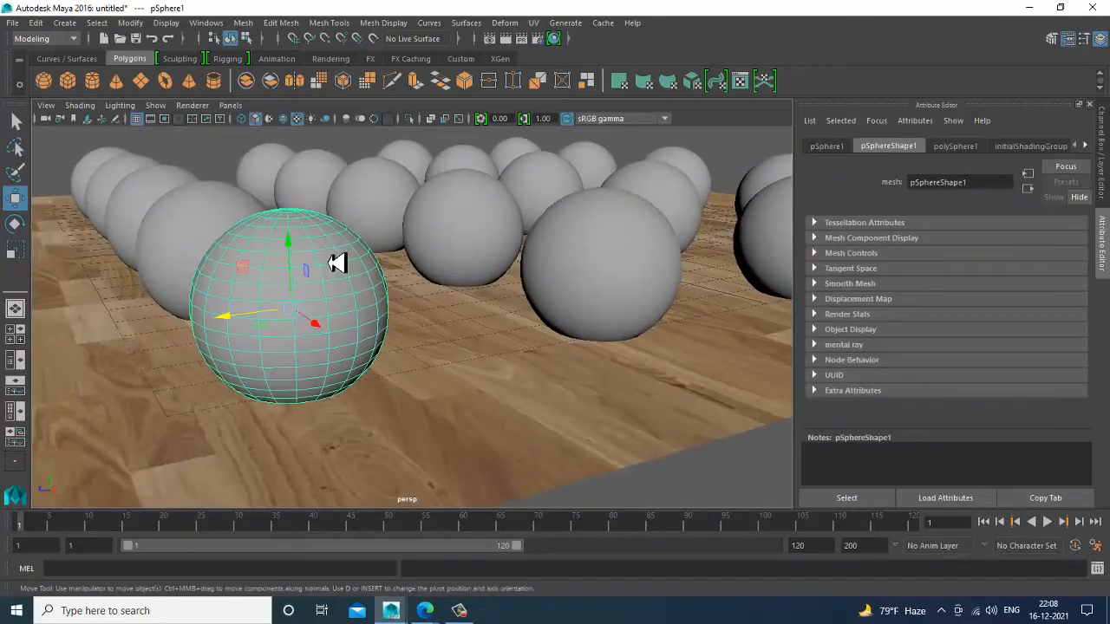
right_drag(336, 263, 383, 562)
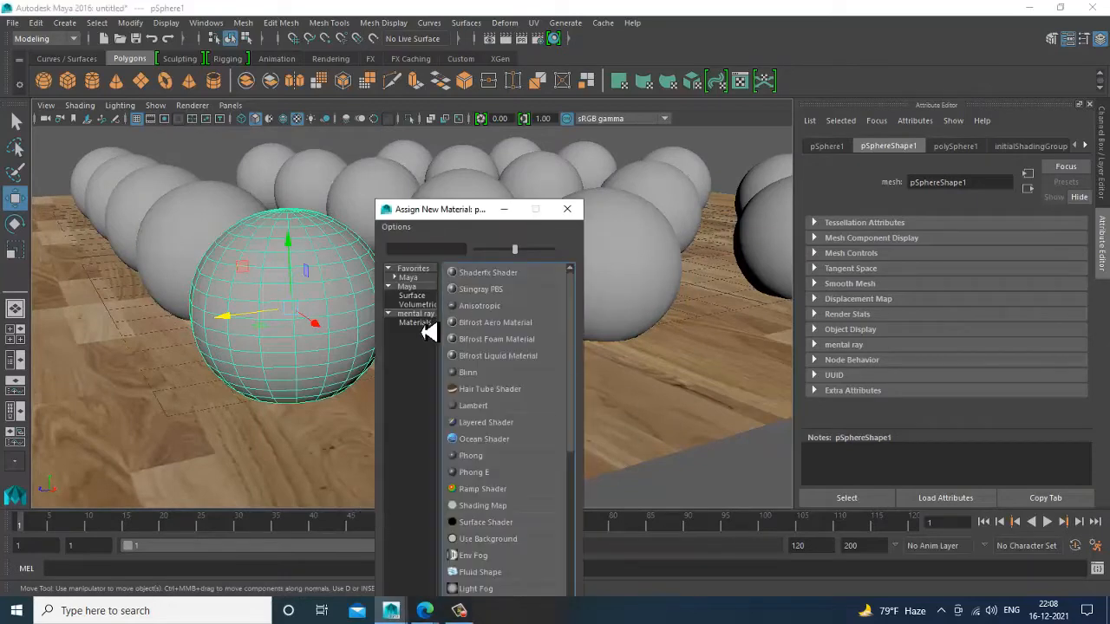
click(416, 314)
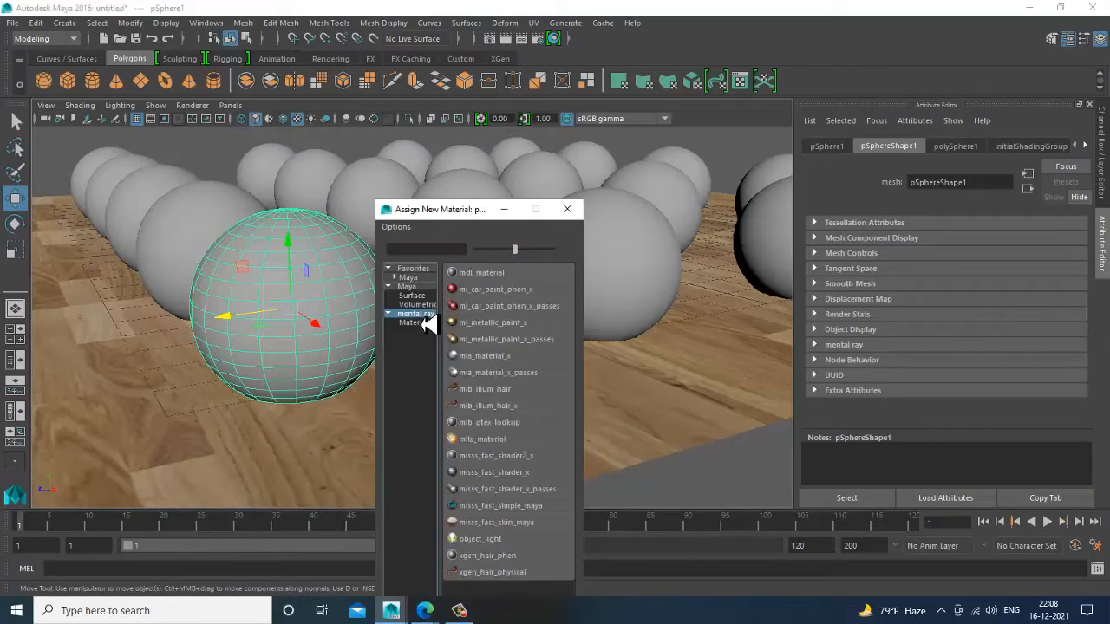
click(495, 357)
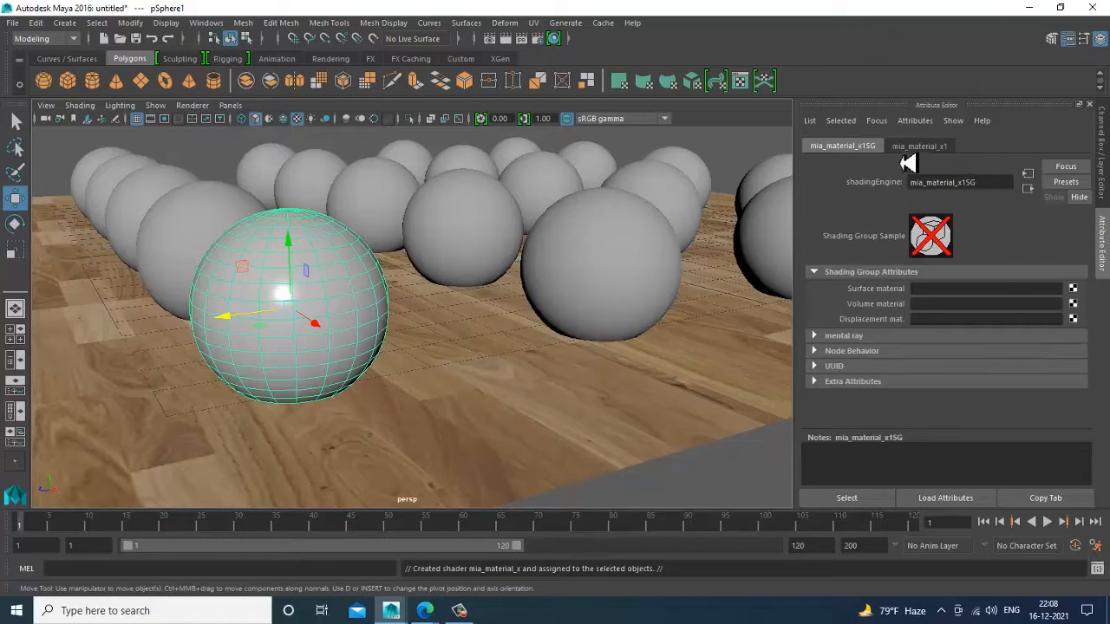
Apply the Chrome preset to the corner sphere's material with a 90% blend
click(1068, 182)
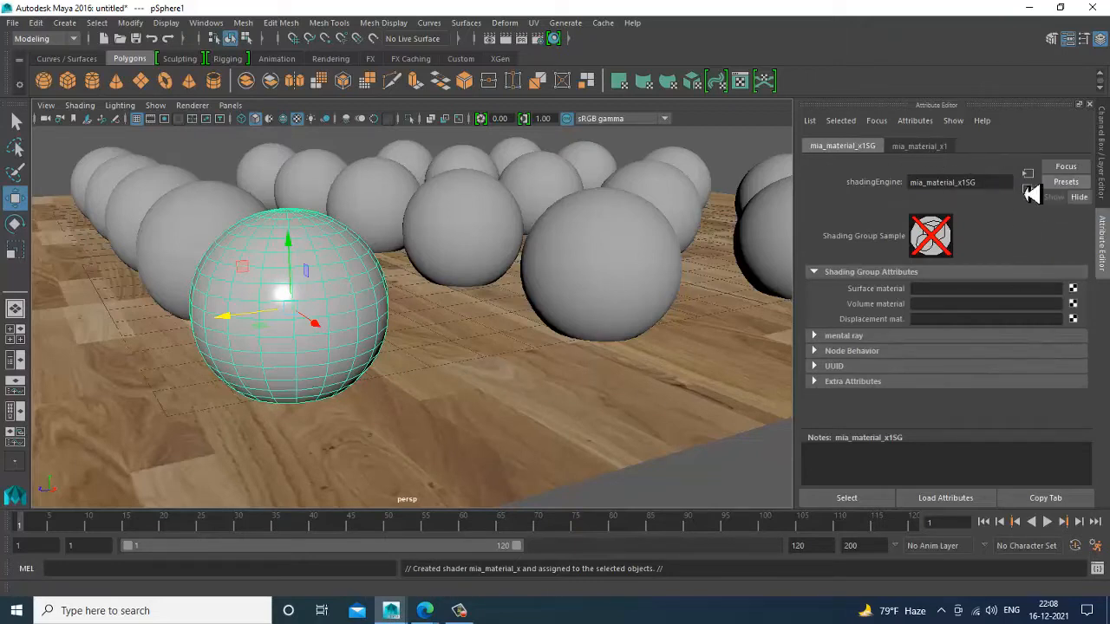
click(1030, 194)
click(1067, 183)
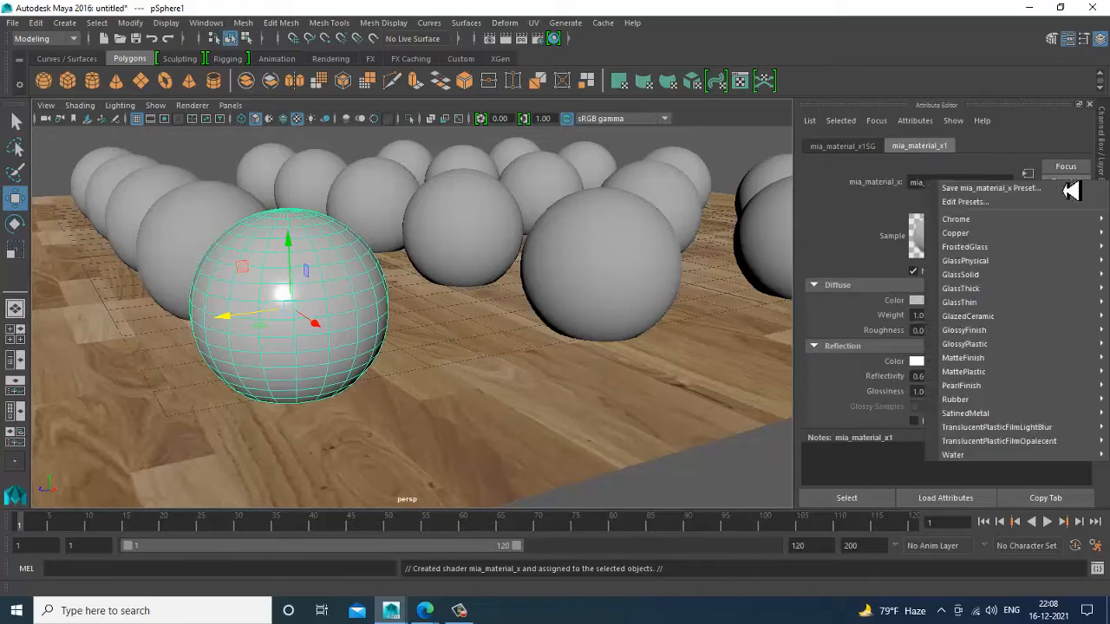
mouse_move(1029, 222)
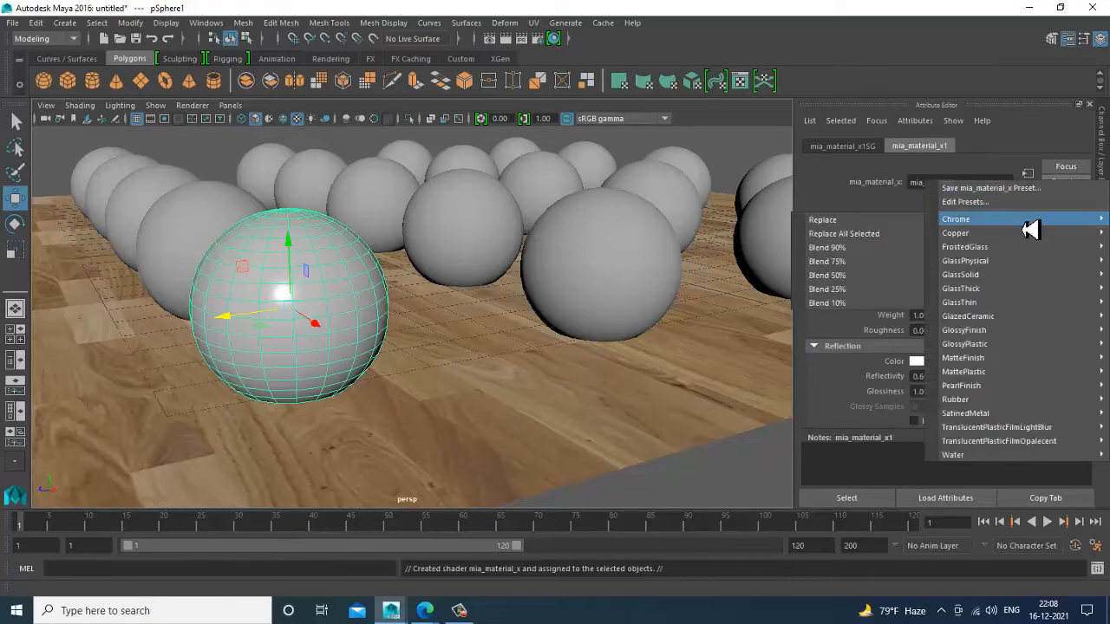
click(859, 251)
Frame the chrome sphere closely, render the current frame with mental ray, and close the render after viewing it
scroll(434, 330, down, 5)
alt+drag(458, 355, 386, 371)
alt+middle_drag(386, 371, 409, 346)
scroll(408, 347, up, 3)
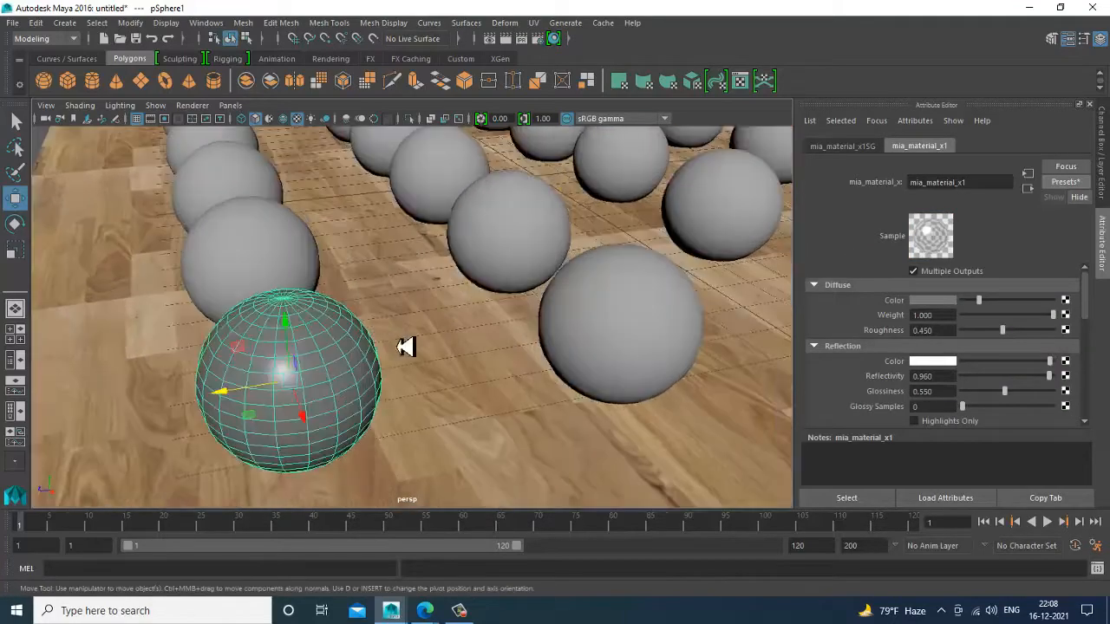
alt+drag(408, 347, 399, 334)
alt+middle_drag(431, 344, 404, 327)
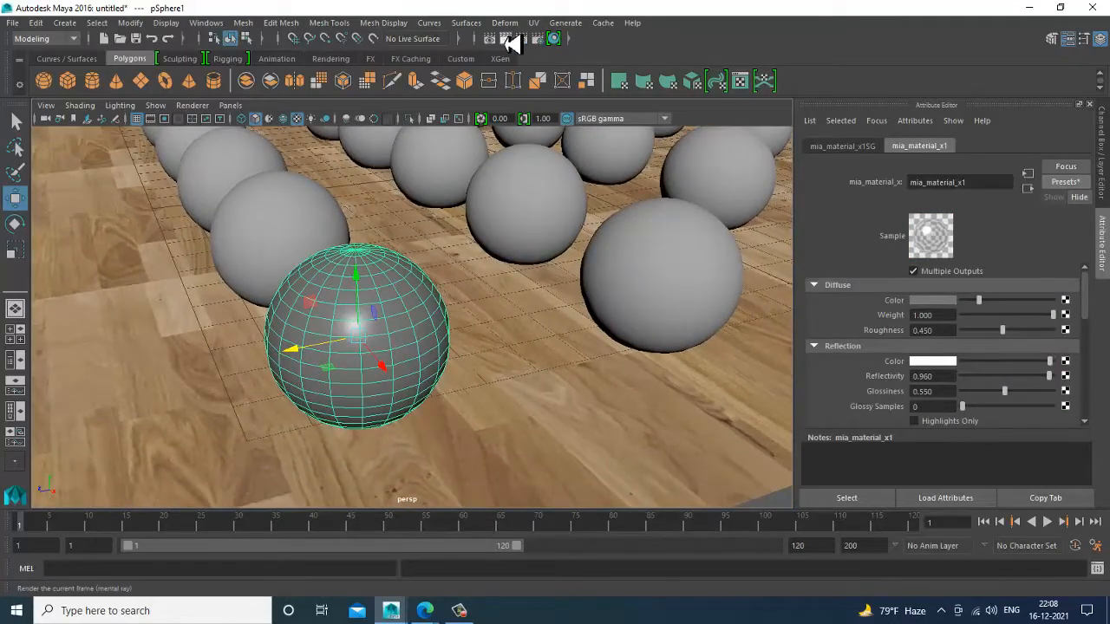
click(506, 39)
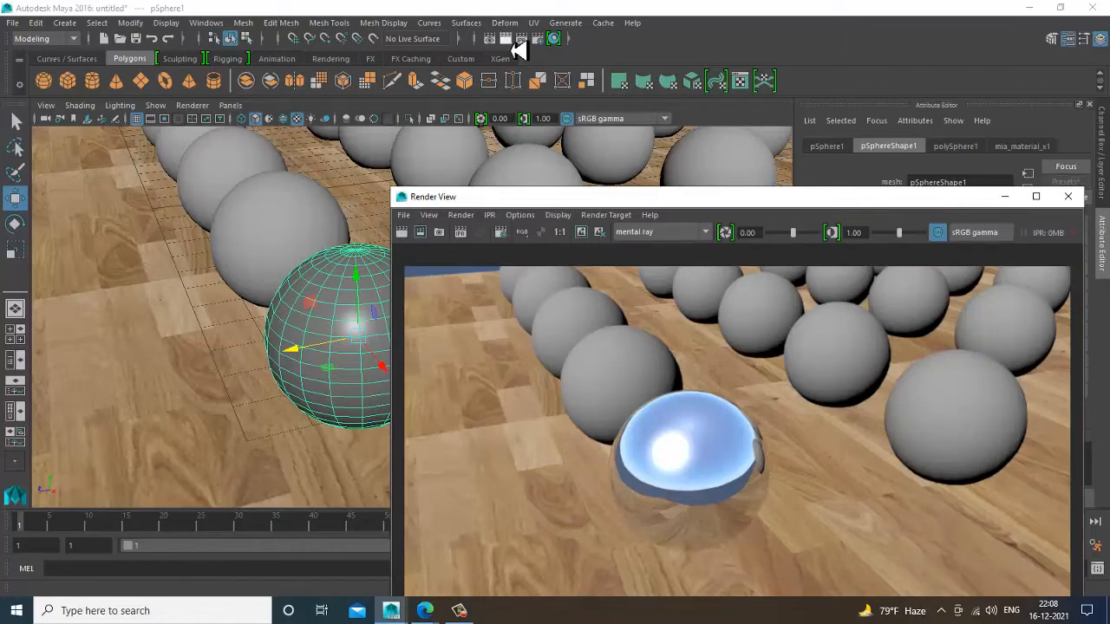
drag(697, 204, 496, 77)
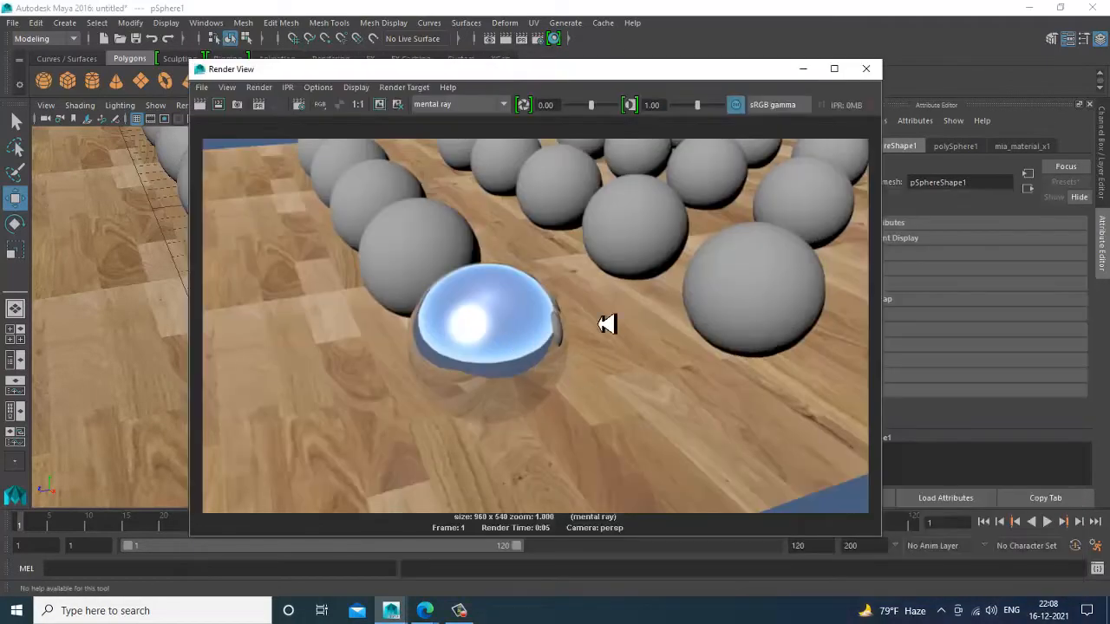
click(866, 70)
Assign a new mental ray mia_material_x material to the front sphere of the row next to the chrome sphere
alt+drag(587, 336, 540, 372)
scroll(527, 362, down, 5)
scroll(527, 362, up, 6)
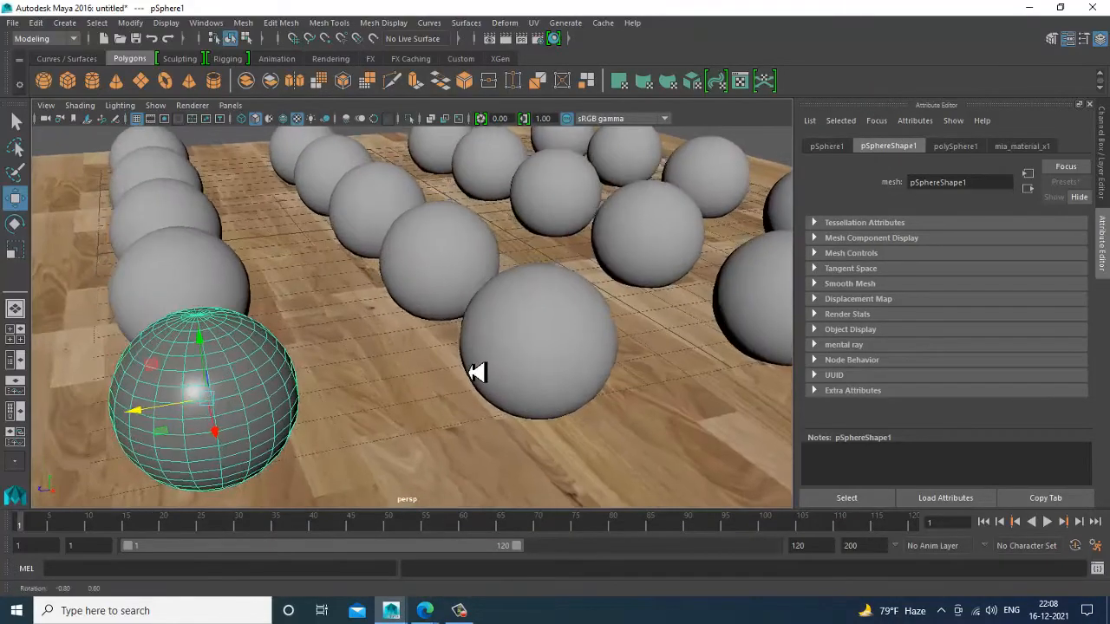
click(527, 320)
right_click(532, 301)
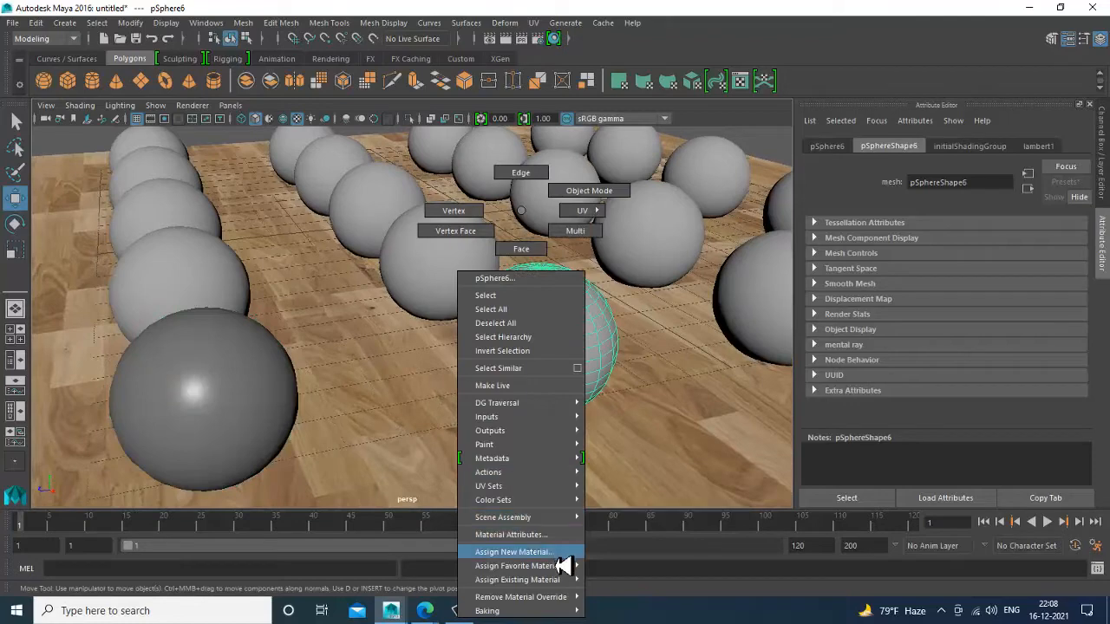
click(555, 551)
click(421, 319)
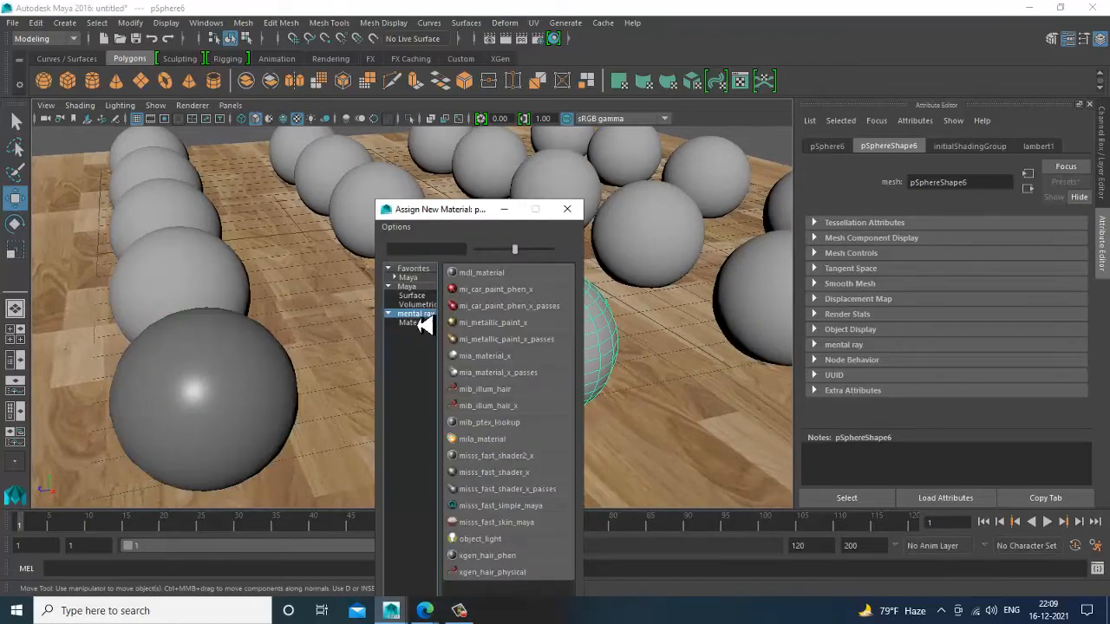
click(503, 384)
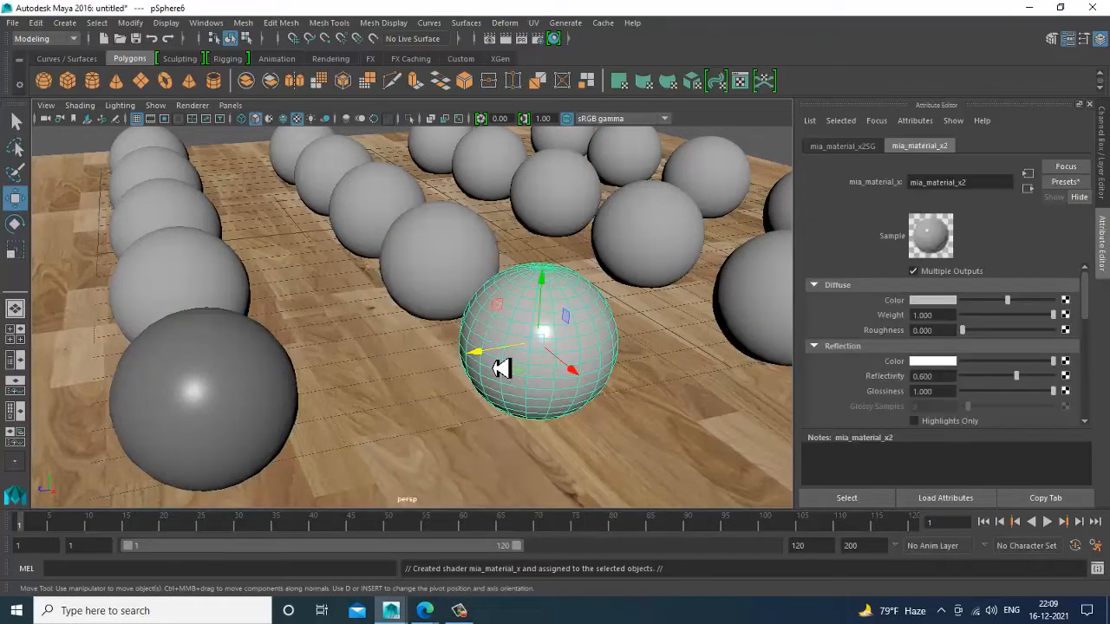
Apply the Copper preset to the second sphere's material with a 90% blend and set its reflectivity to 0.953
click(1066, 183)
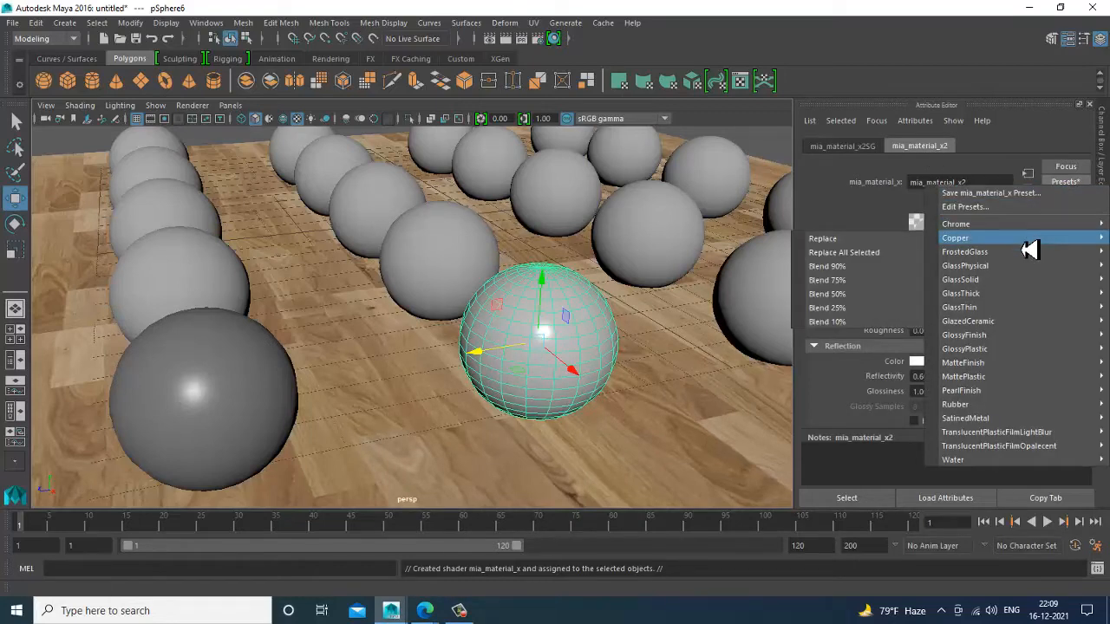
click(879, 268)
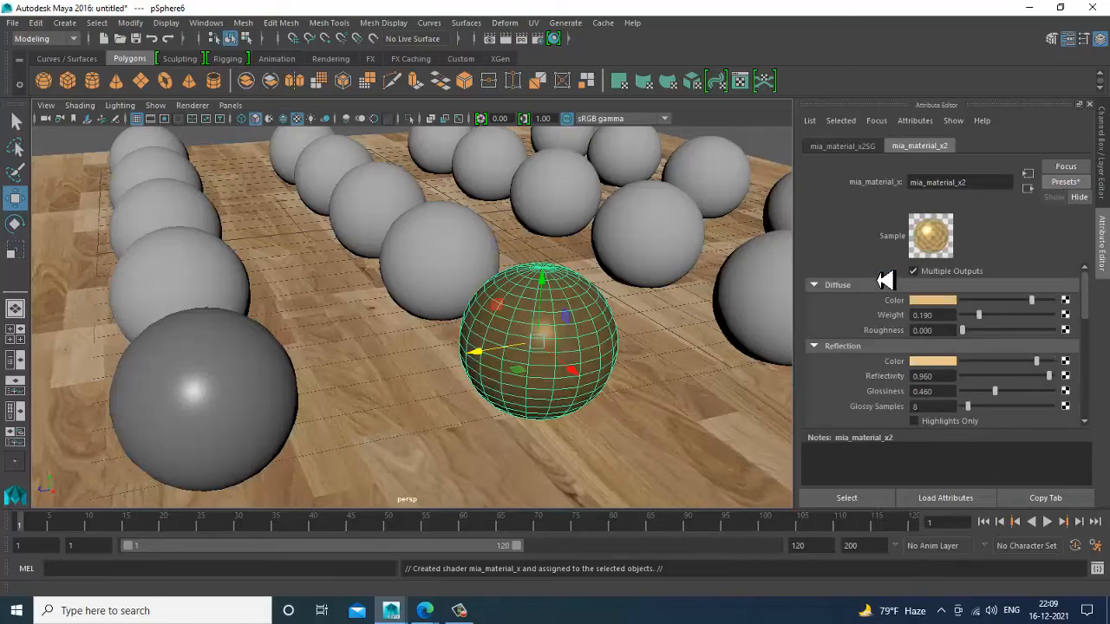
alt+drag(628, 360, 677, 369)
mouse_move(1049, 389)
mouse_down()
mouse_move(1007, 391)
mouse_move(1057, 390)
mouse_up()
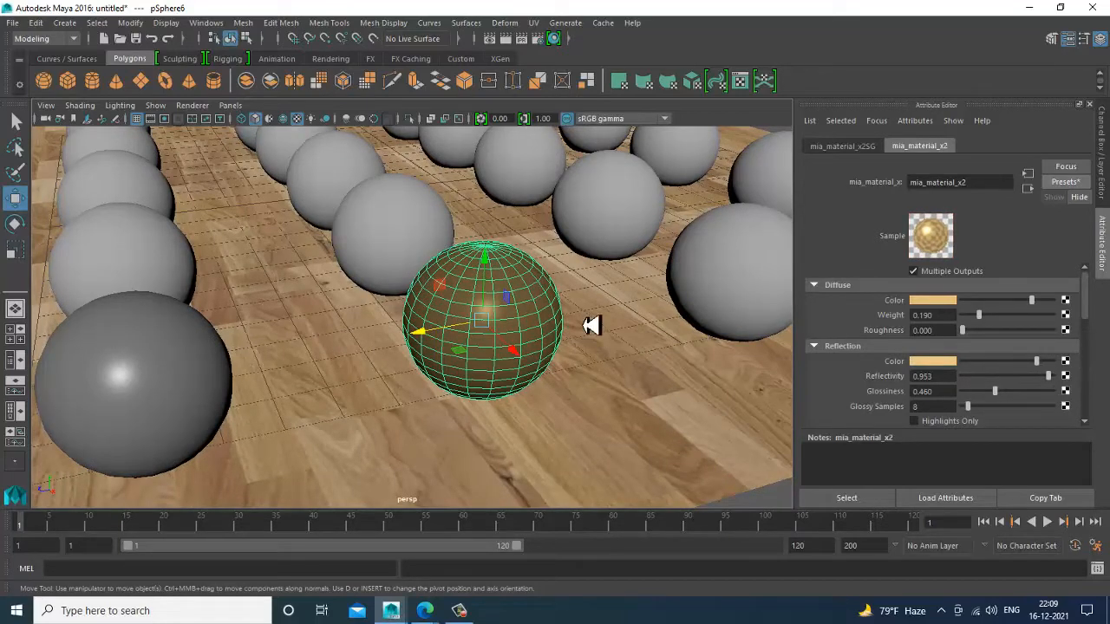
Render the current frame to inspect the chrome and copper spheres, and close the render
scroll(495, 225, up, 3)
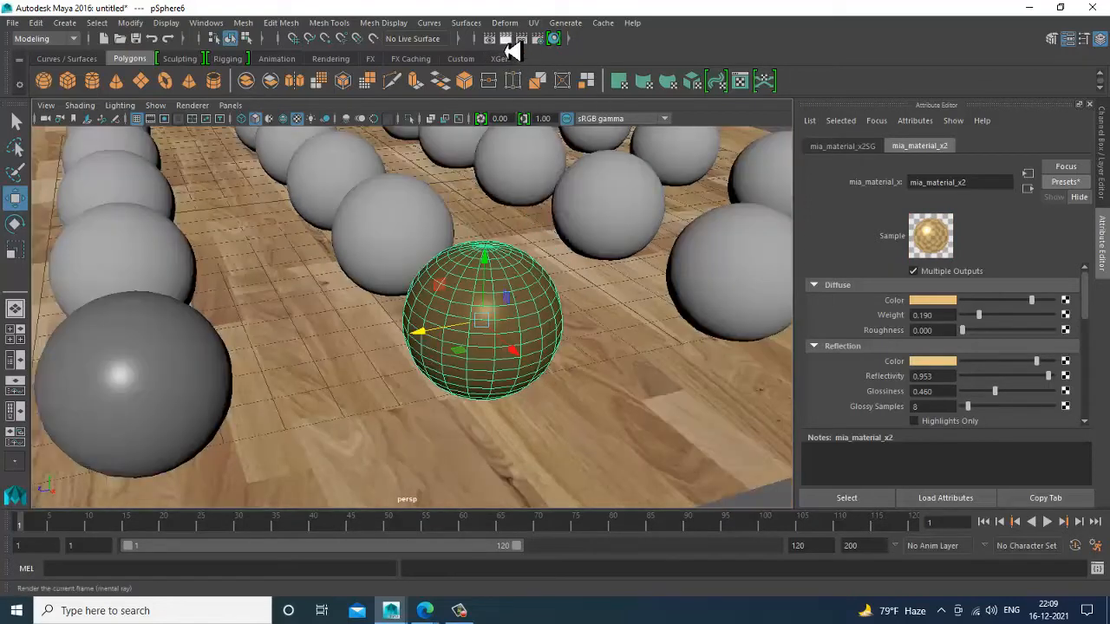
click(507, 39)
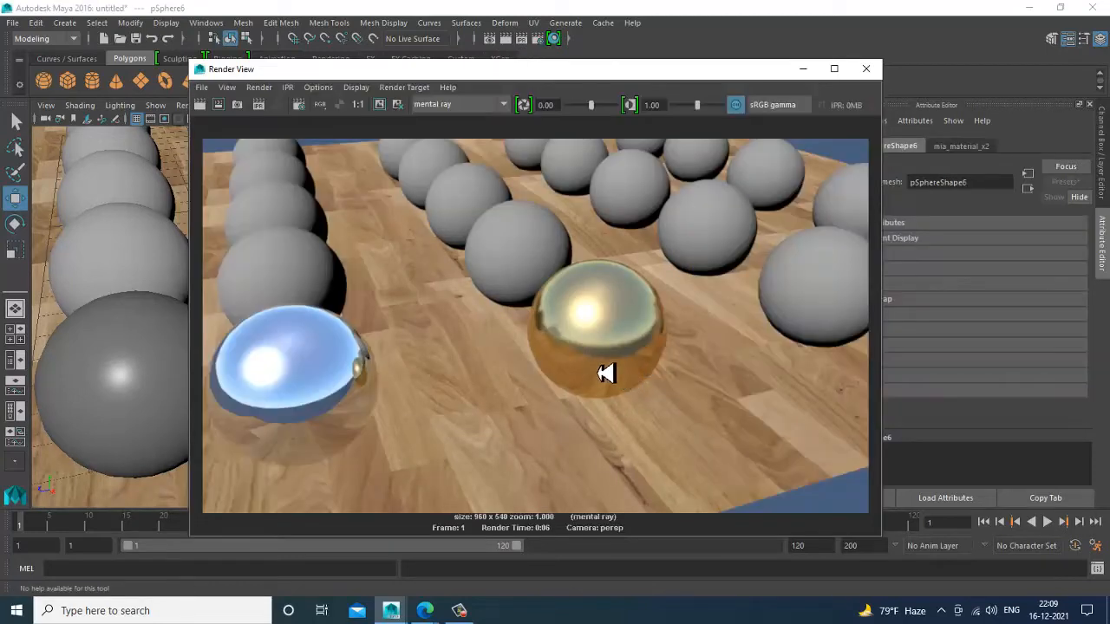
scroll(598, 370, down, 1)
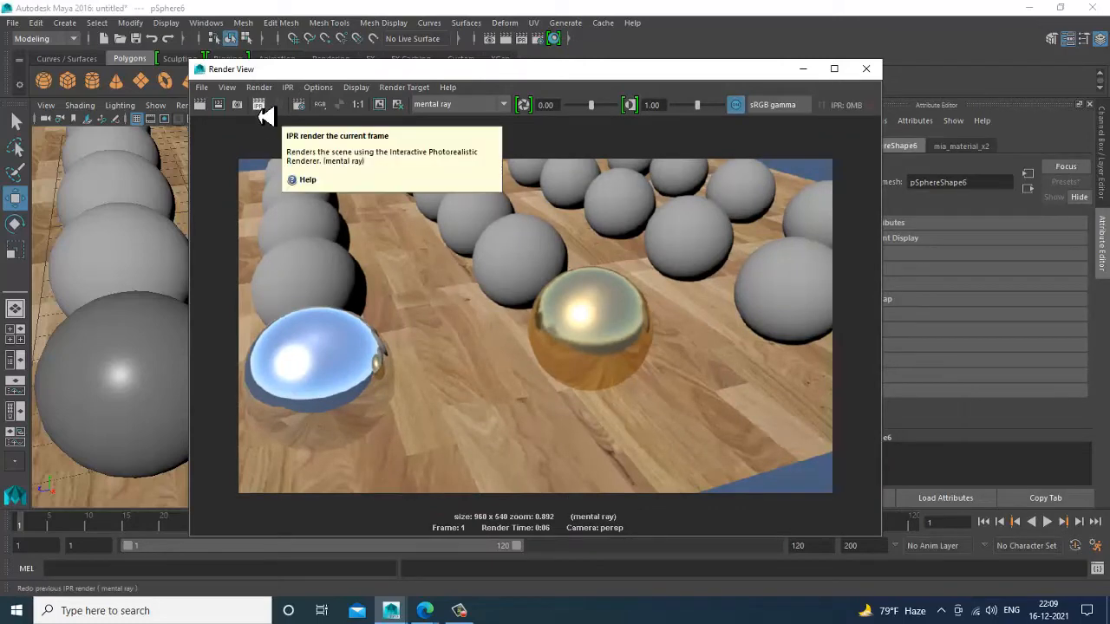
click(865, 68)
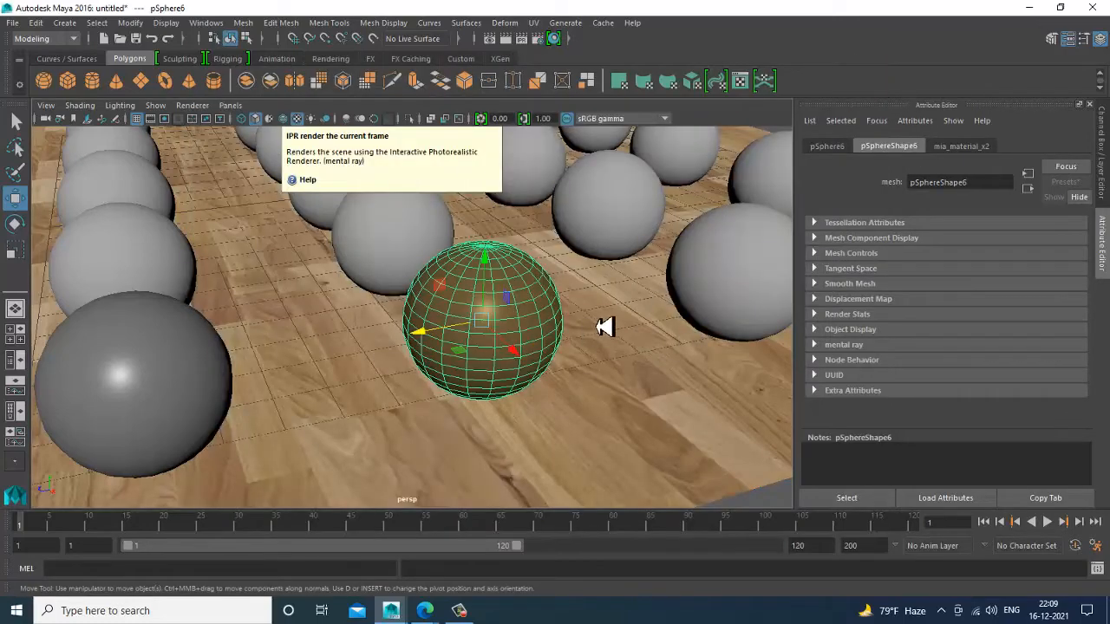
Assign a new mental ray mia_material_x material to the third row's front sphere and apply the FrostedGlass preset with a 90% blend
alt+middle_drag(604, 327, 503, 381)
scroll(488, 371, down, 3)
click(534, 350)
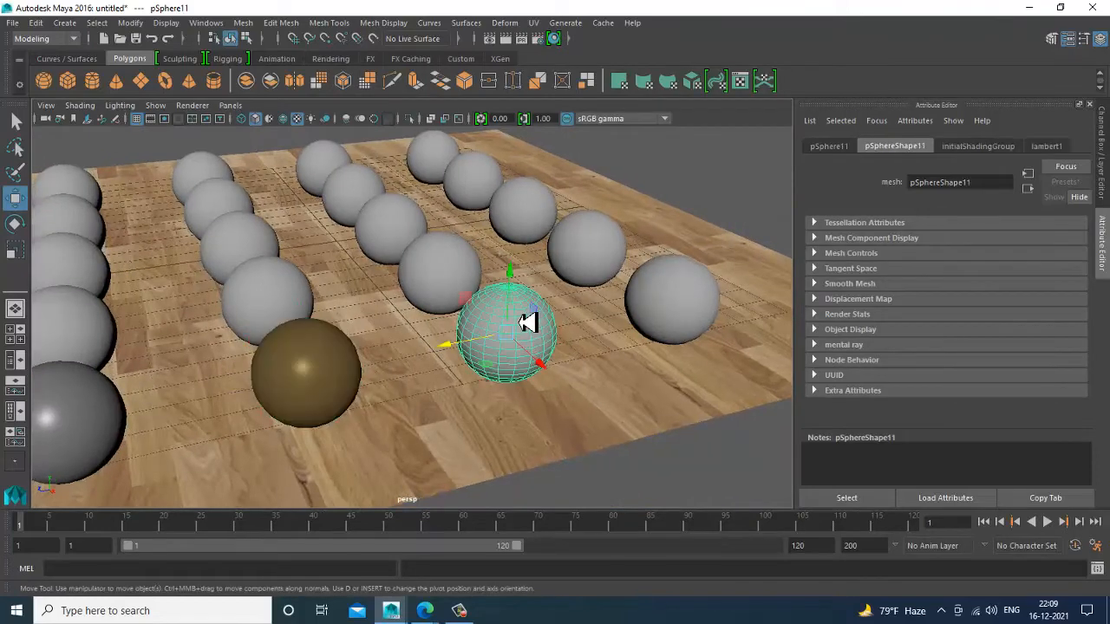
right_click(528, 320)
click(568, 552)
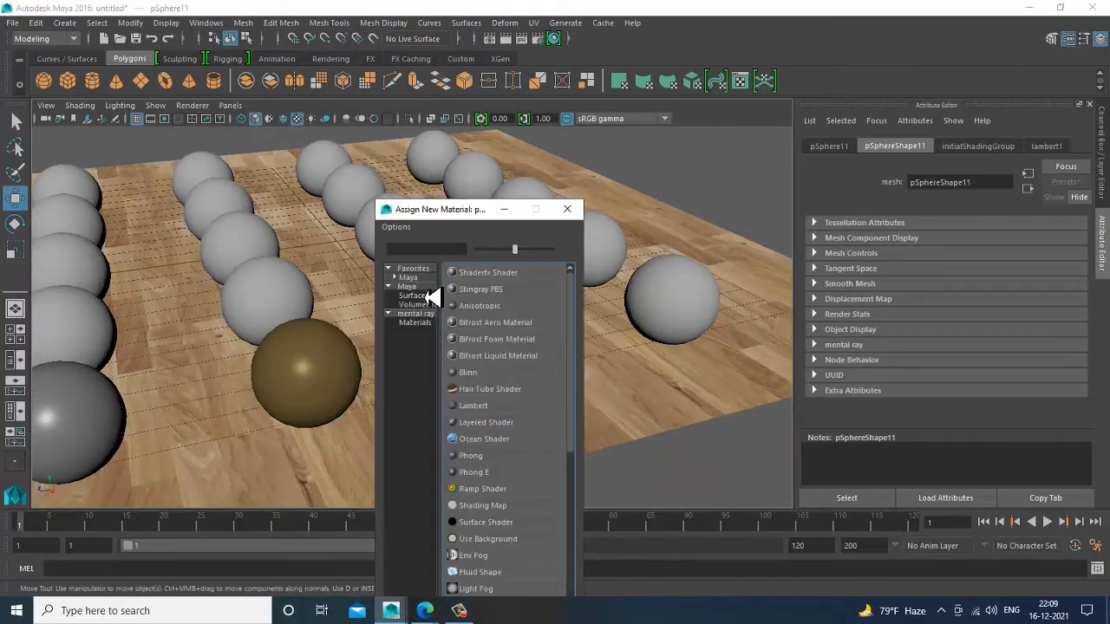
click(432, 315)
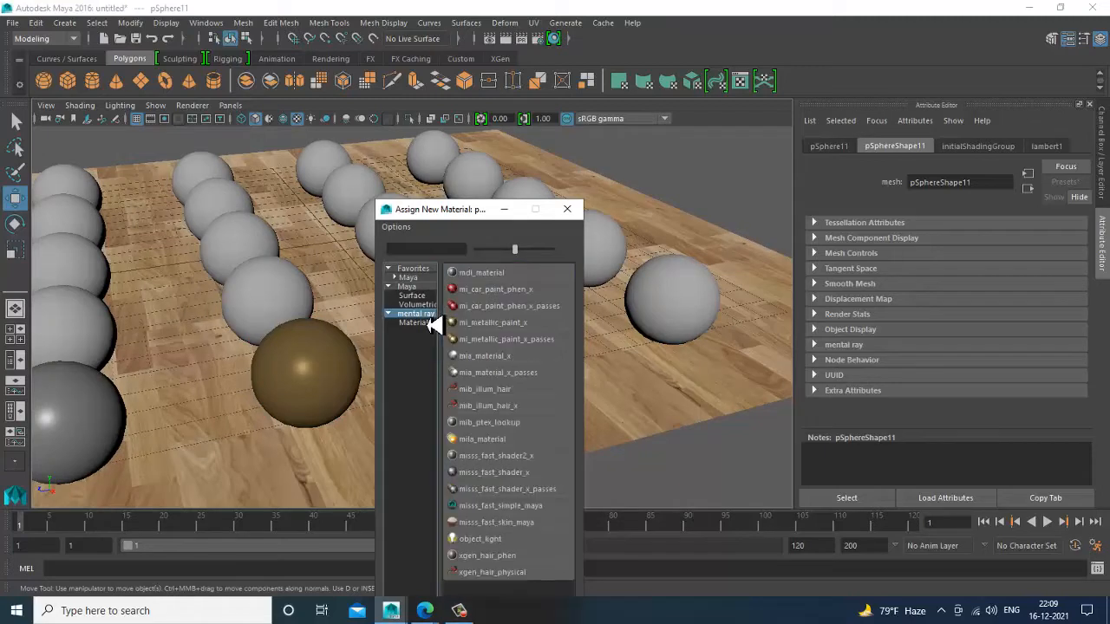
click(491, 359)
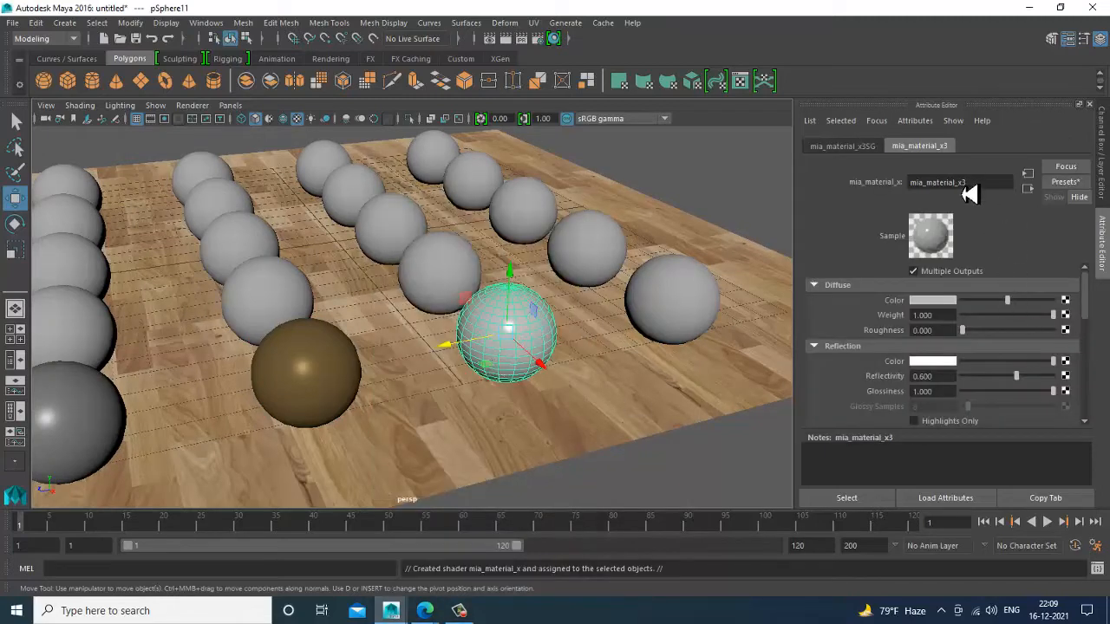
click(1074, 184)
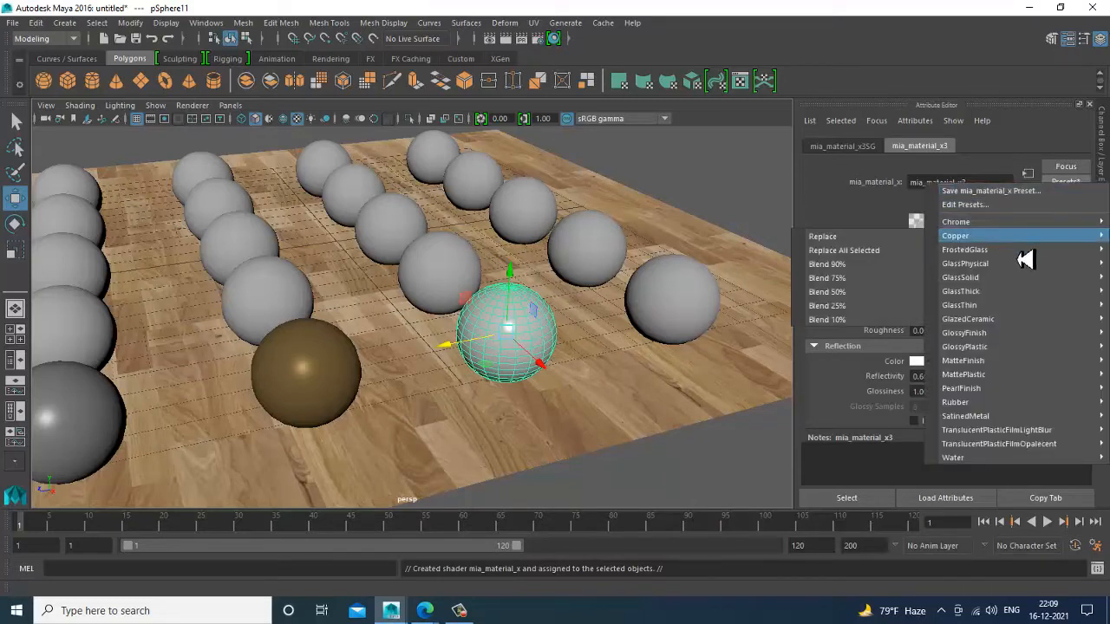
mouse_move(1018, 263)
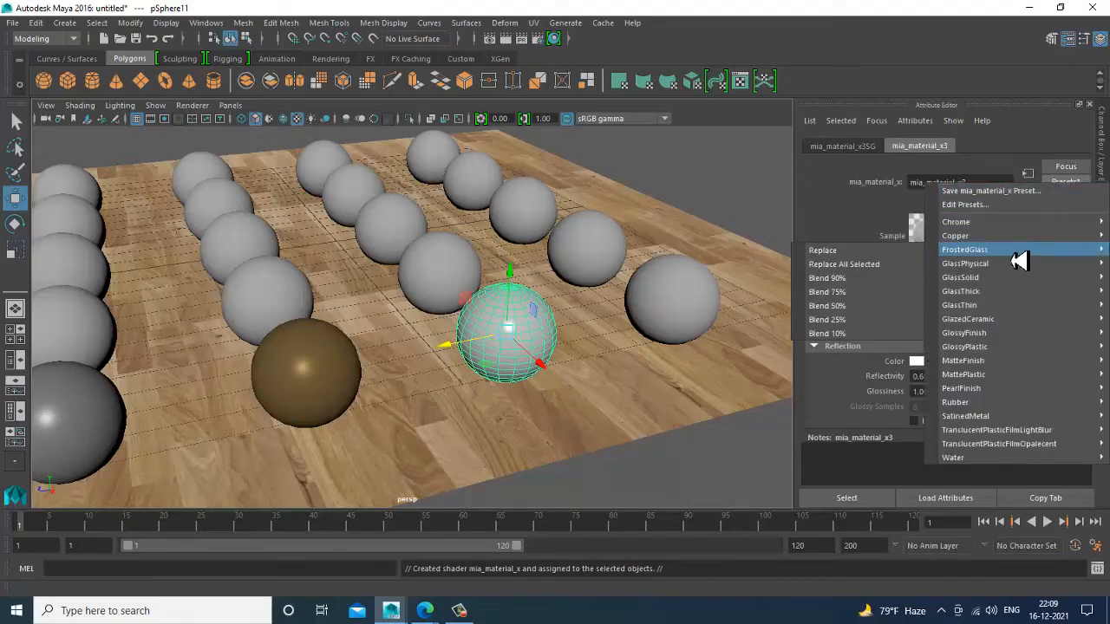
click(890, 284)
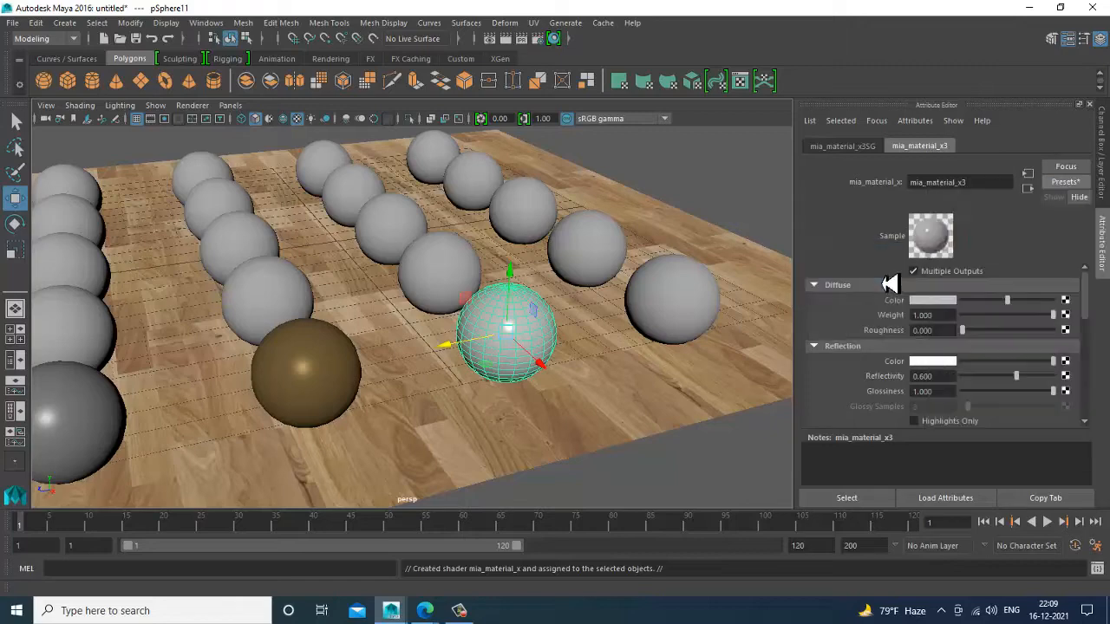
Frame the frosted glass sphere closely, render the current frame with mental ray, and close the render after viewing it
click(677, 175)
scroll(545, 346, up, 4)
alt+drag(546, 347, 540, 312)
click(511, 44)
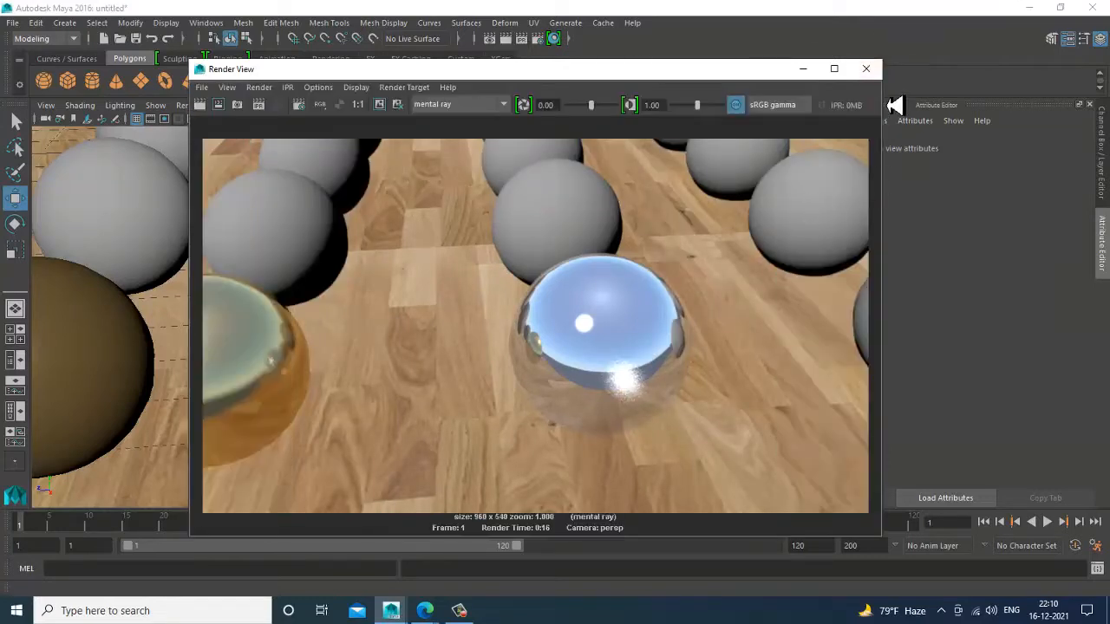
click(868, 72)
scroll(713, 380, down, 8)
alt+drag(673, 371, 687, 370)
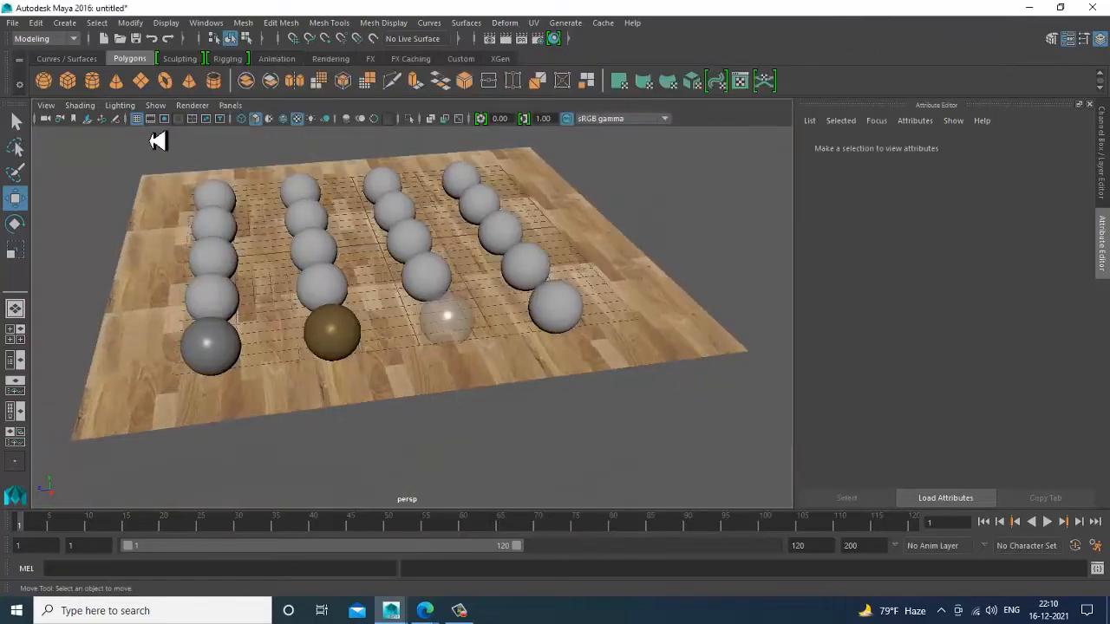
drag(661, 407, 646, 411)
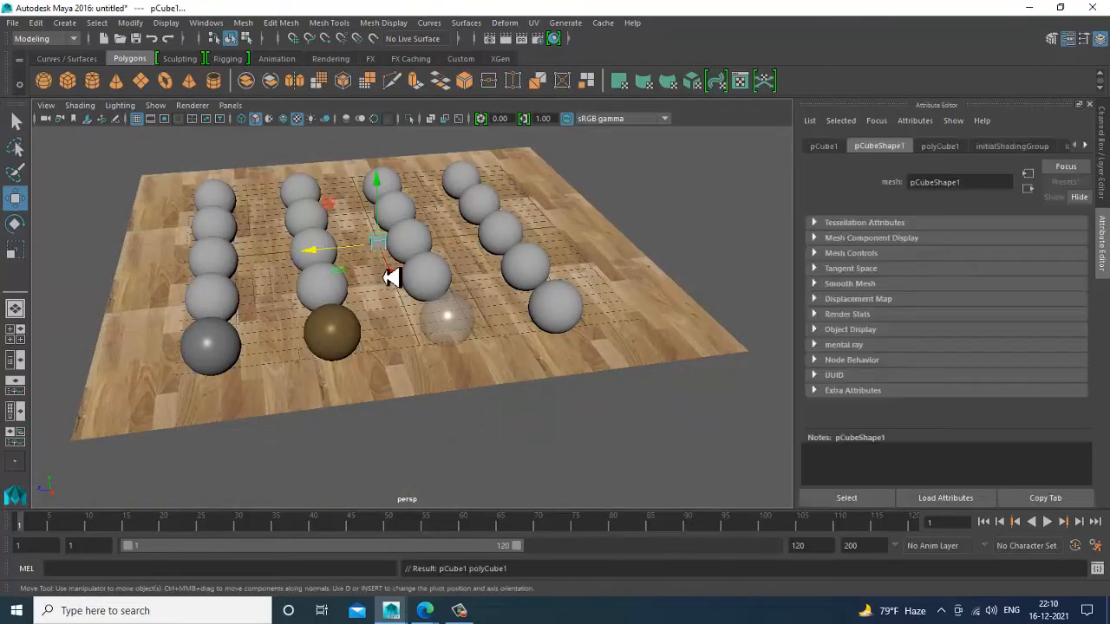
drag(396, 279, 441, 398)
key(ctrl+z)
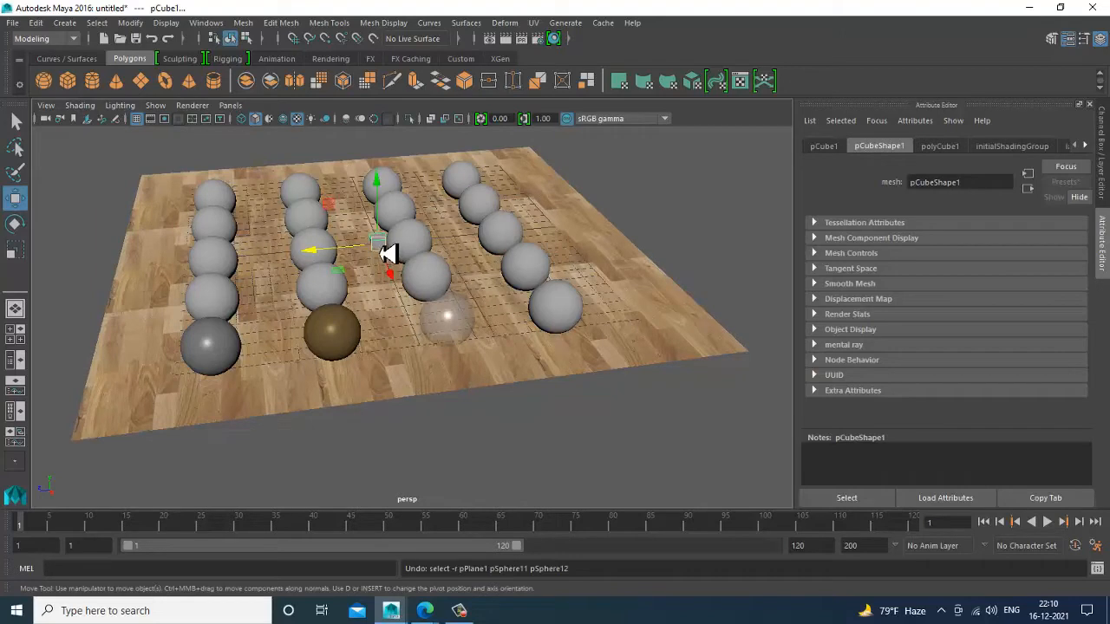
key(Delete)
Turn on interactive creation for polygon primitives and draw a thin upright cube panel in front of the frosted glass sphere
click(66, 25)
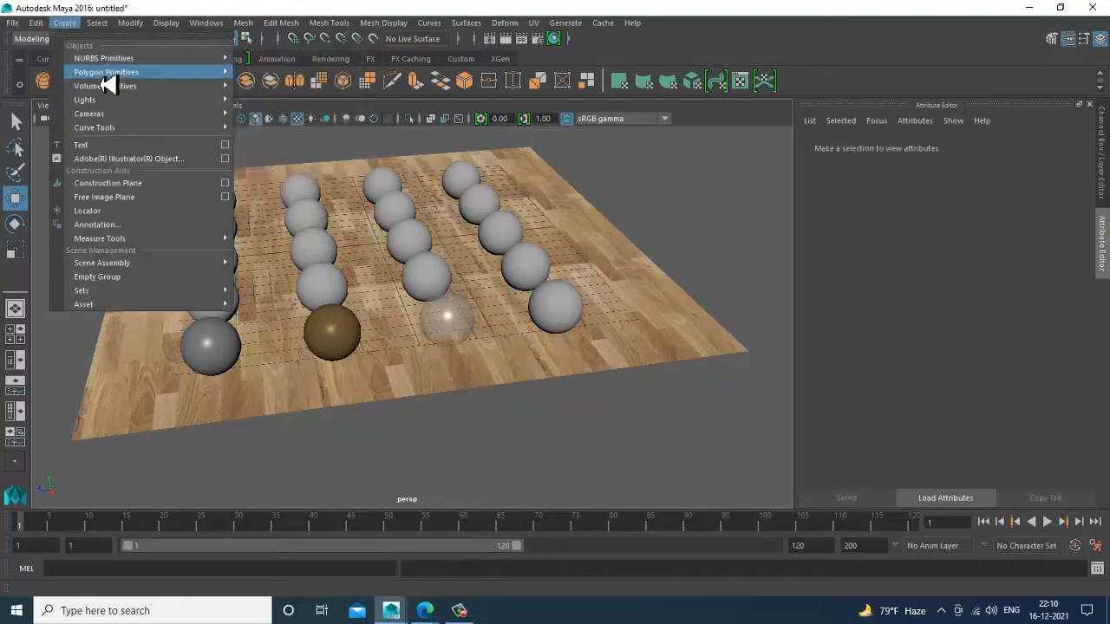
mouse_move(105, 72)
click(291, 268)
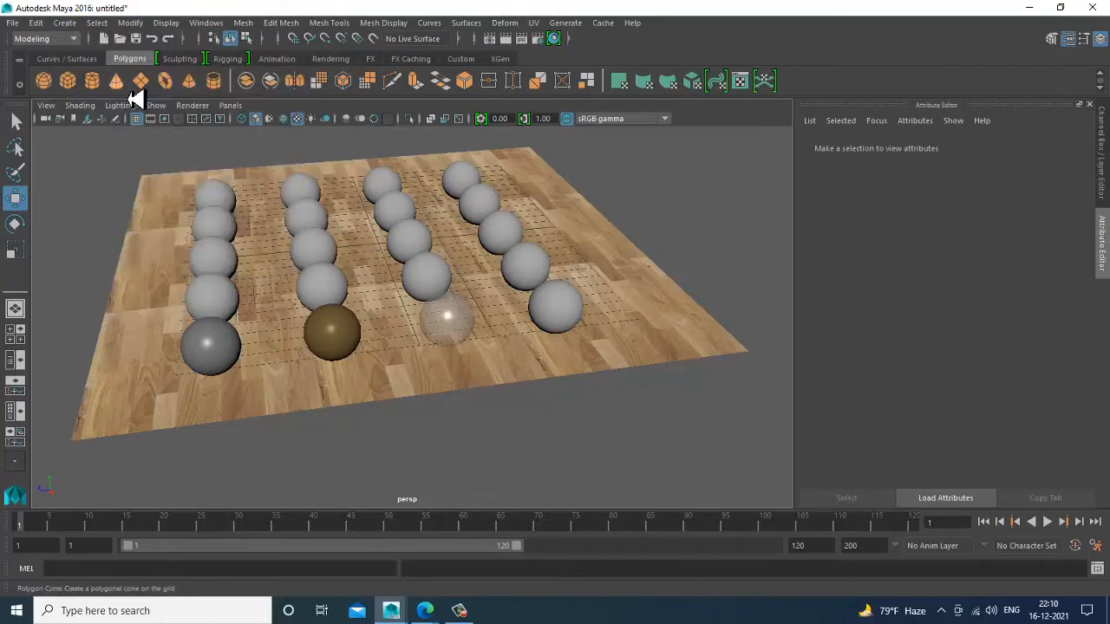
click(75, 87)
drag(530, 361, 416, 216)
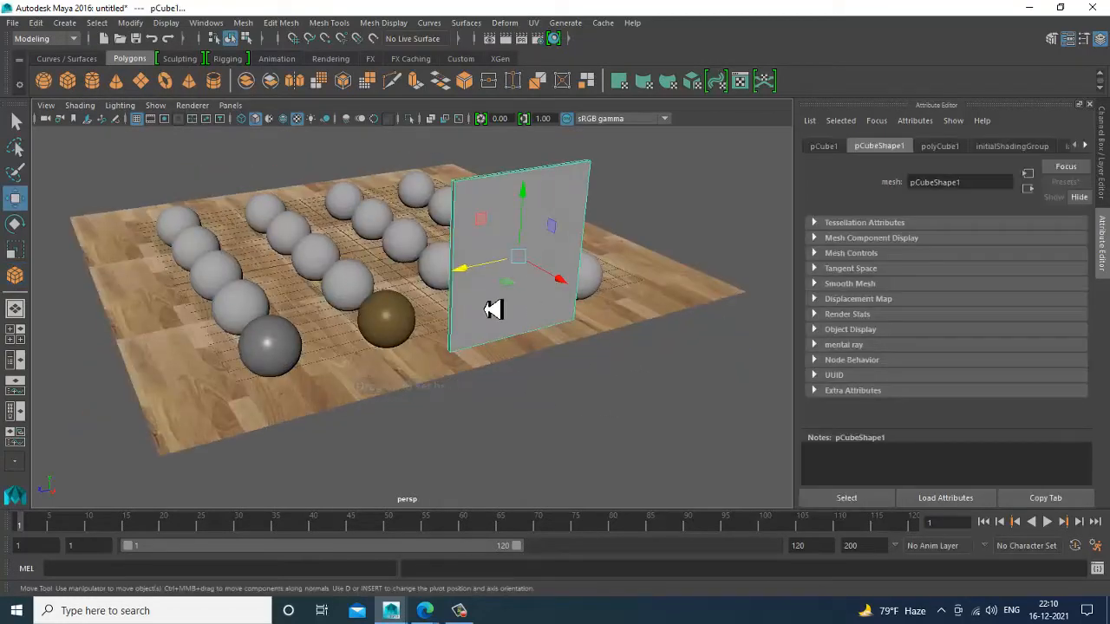
Scale the upright panel slightly thinner along its X axis
scroll(493, 310, up, 5)
alt+middle_drag(492, 309, 403, 354)
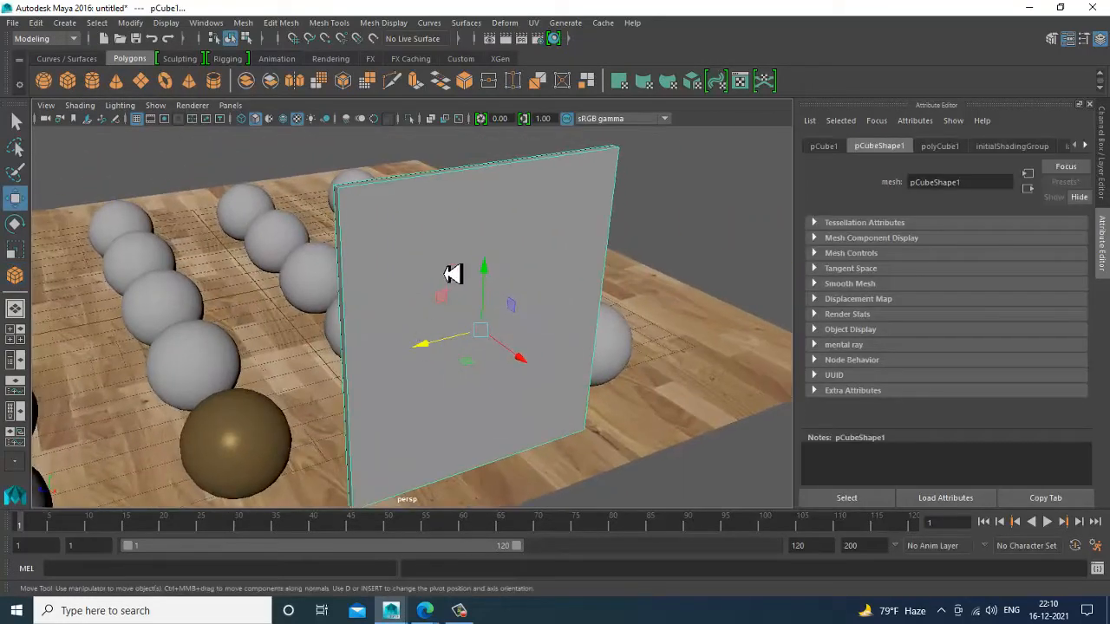
key(r)
drag(523, 361, 512, 358)
key(w)
Assign a new mental ray mia_material_x material to the upright panel and blend in the FrostedGlass preset
right_drag(385, 196, 437, 536)
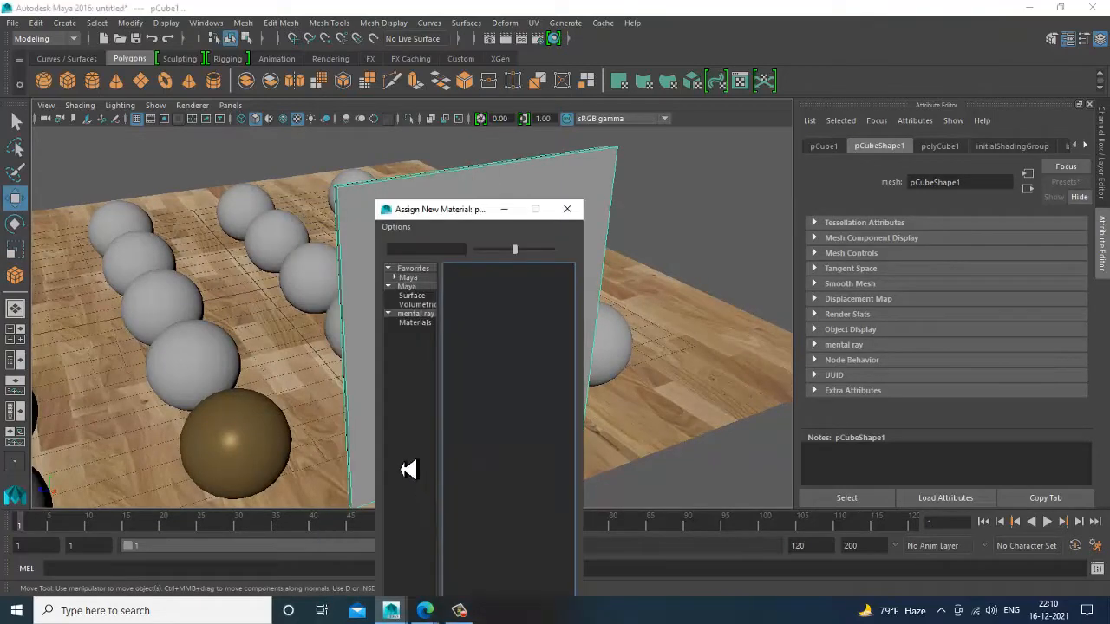
click(420, 314)
click(509, 358)
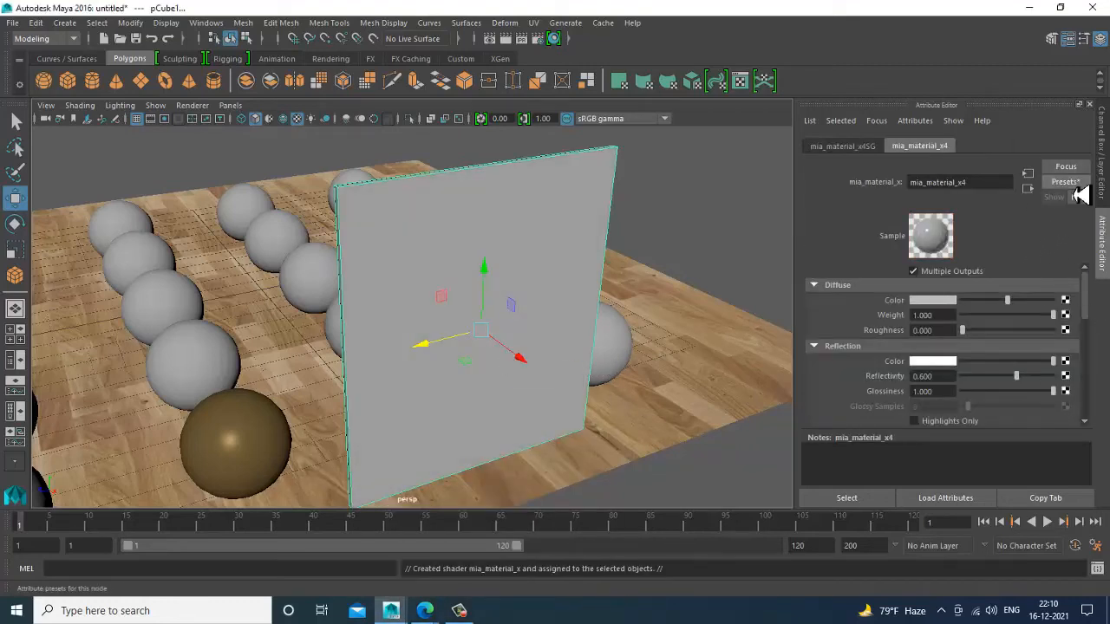
click(1071, 183)
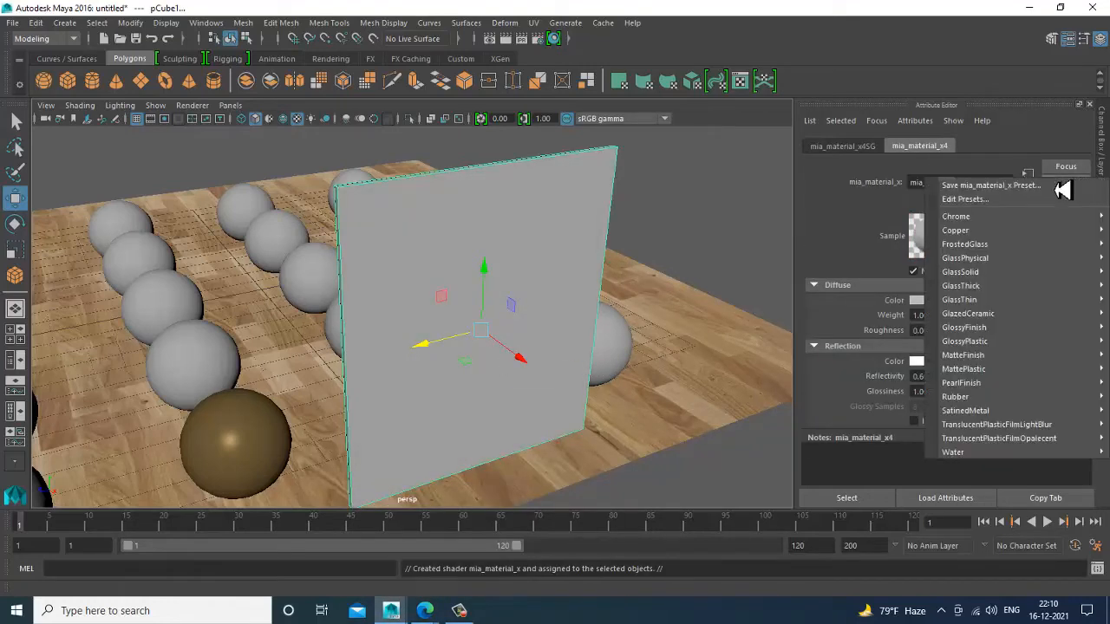
mouse_move(1006, 244)
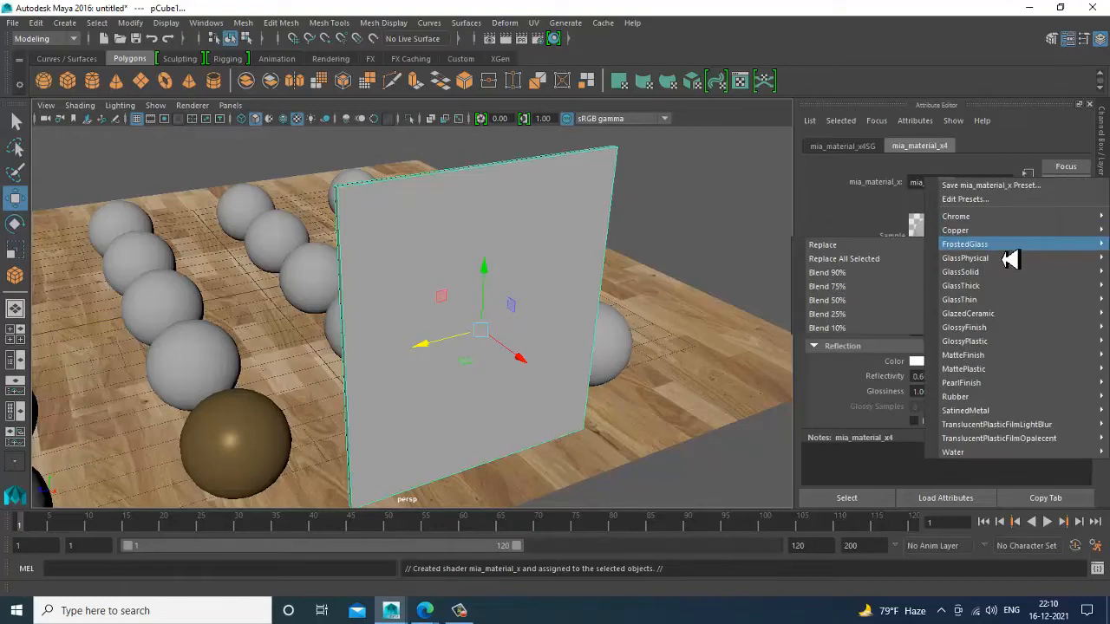
click(848, 283)
Render the current frame to inspect the frosted glass panel, close the render, and delete the panel
alt+drag(622, 242, 584, 300)
click(507, 38)
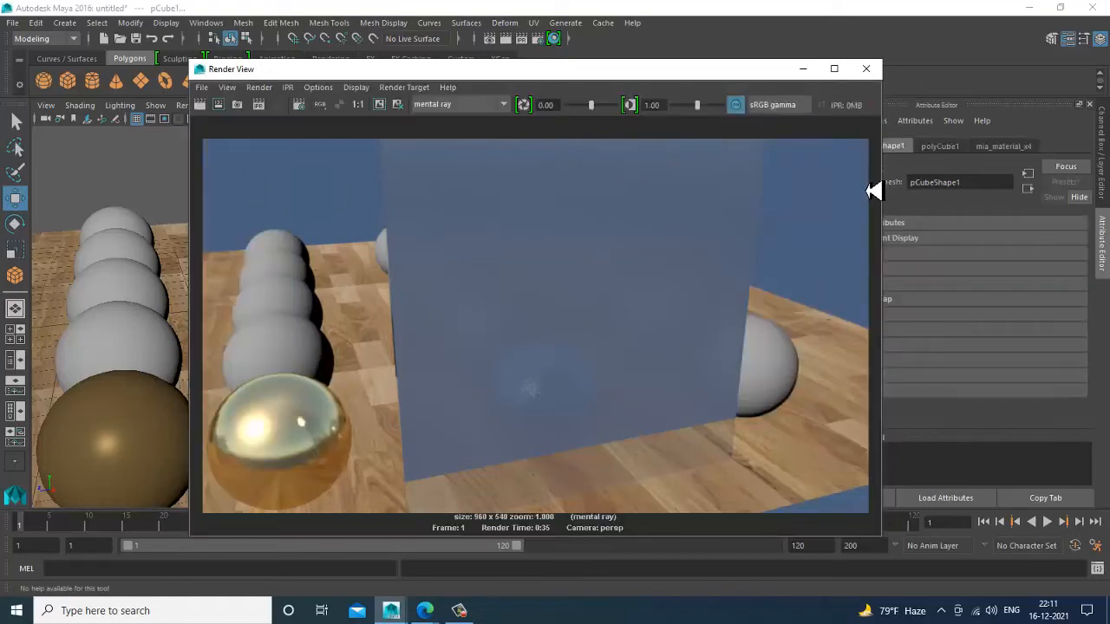
click(865, 69)
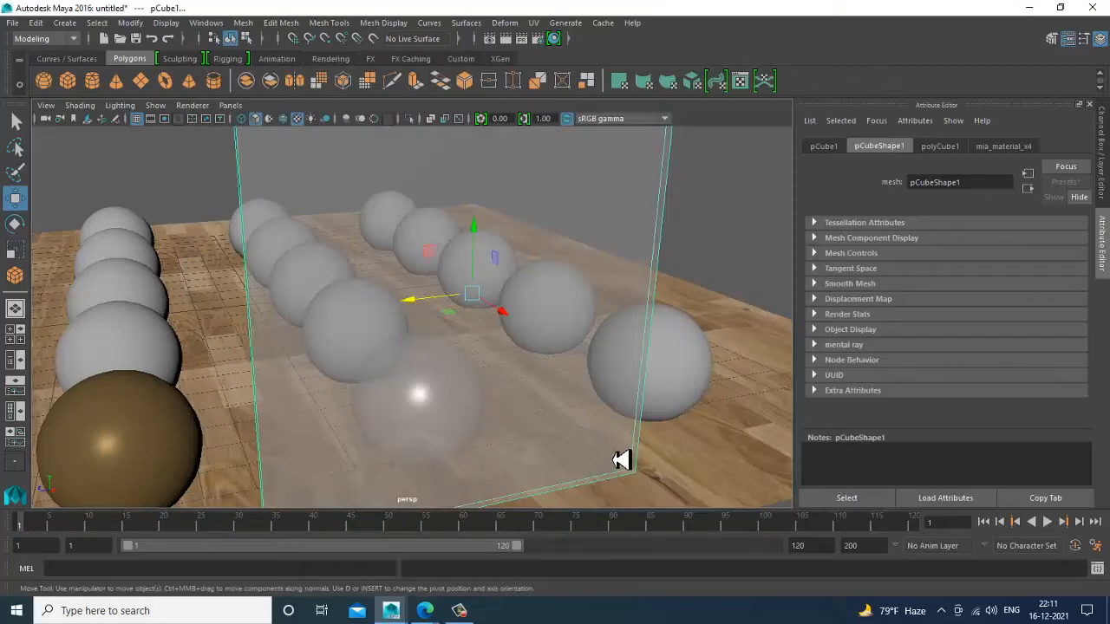
key(Delete)
Assign a new mental ray mia_material_x material to the last row's front sphere and apply the GlassPhysical preset with a 90% blend
click(676, 398)
scroll(598, 373, up, 5)
alt+middle_drag(577, 364, 518, 356)
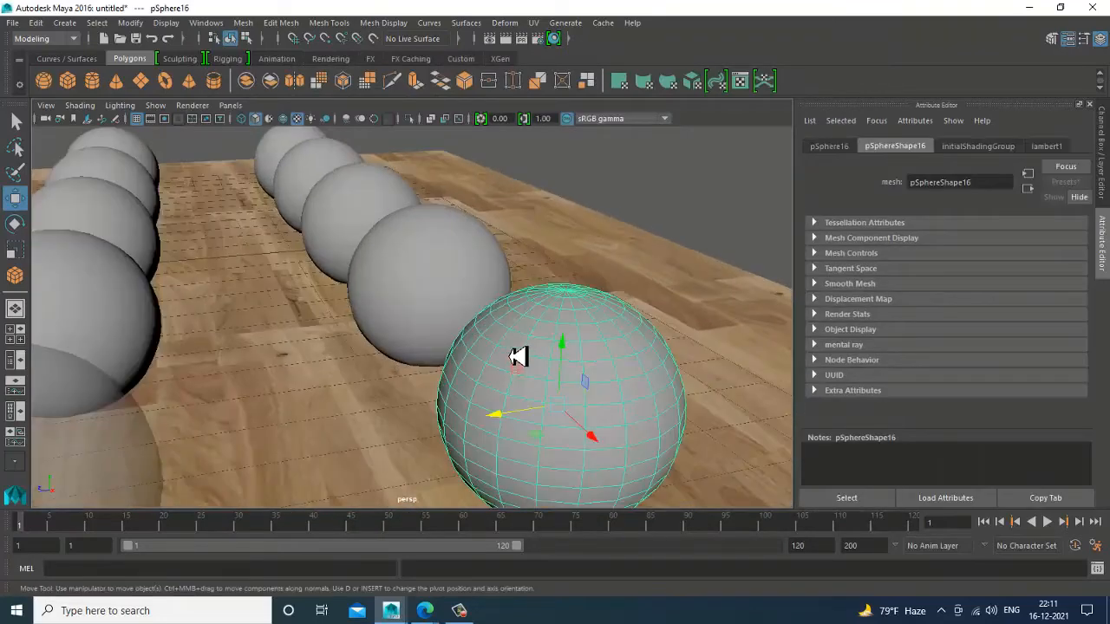
right_drag(518, 356, 559, 557)
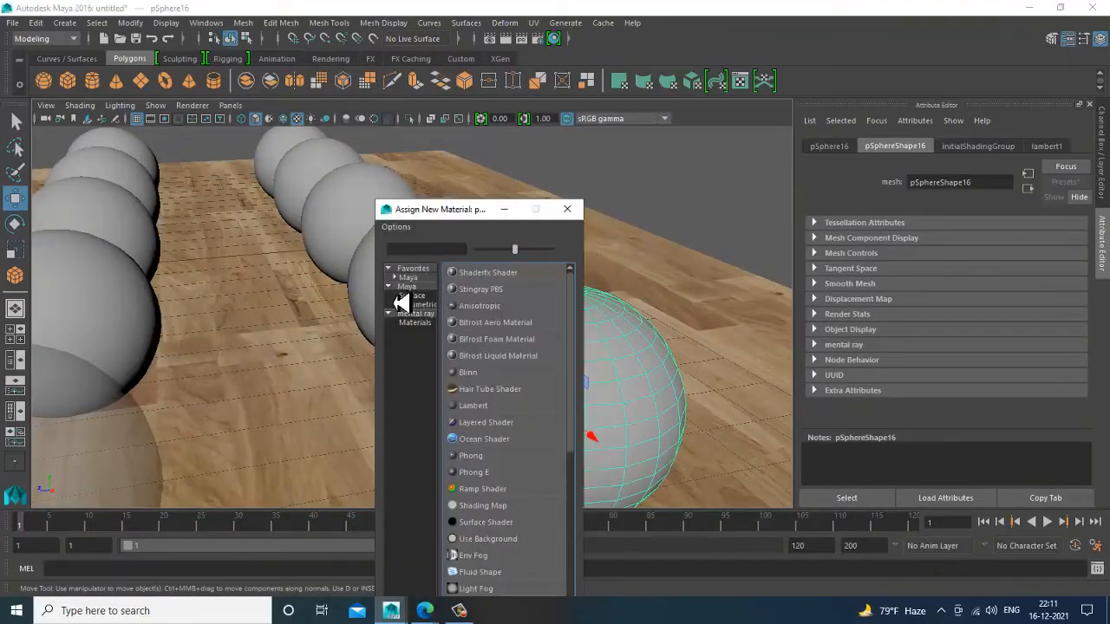
click(421, 316)
click(532, 379)
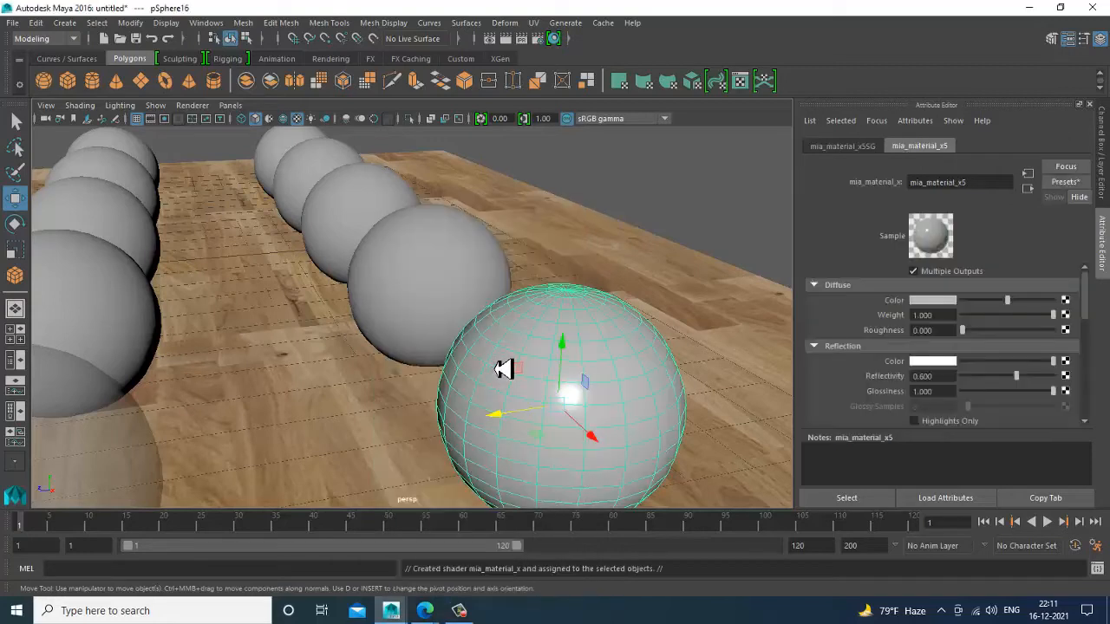
click(1068, 184)
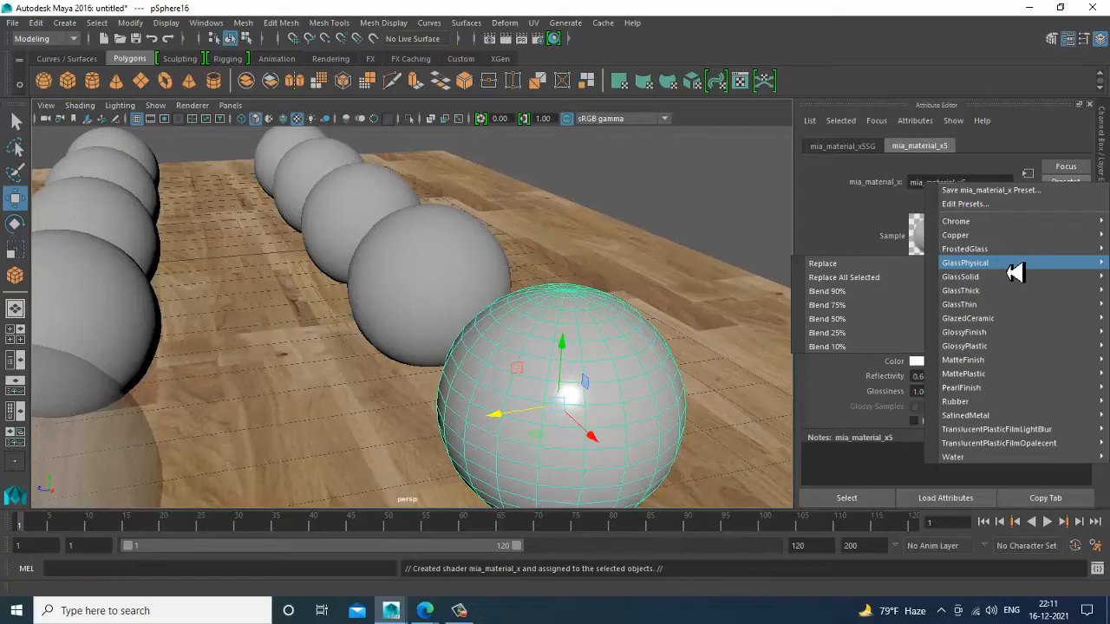
click(834, 292)
Assign a new mental ray mia_material_x material to the last row's second sphere and apply the GlassSolid preset with a 90% blend
click(407, 293)
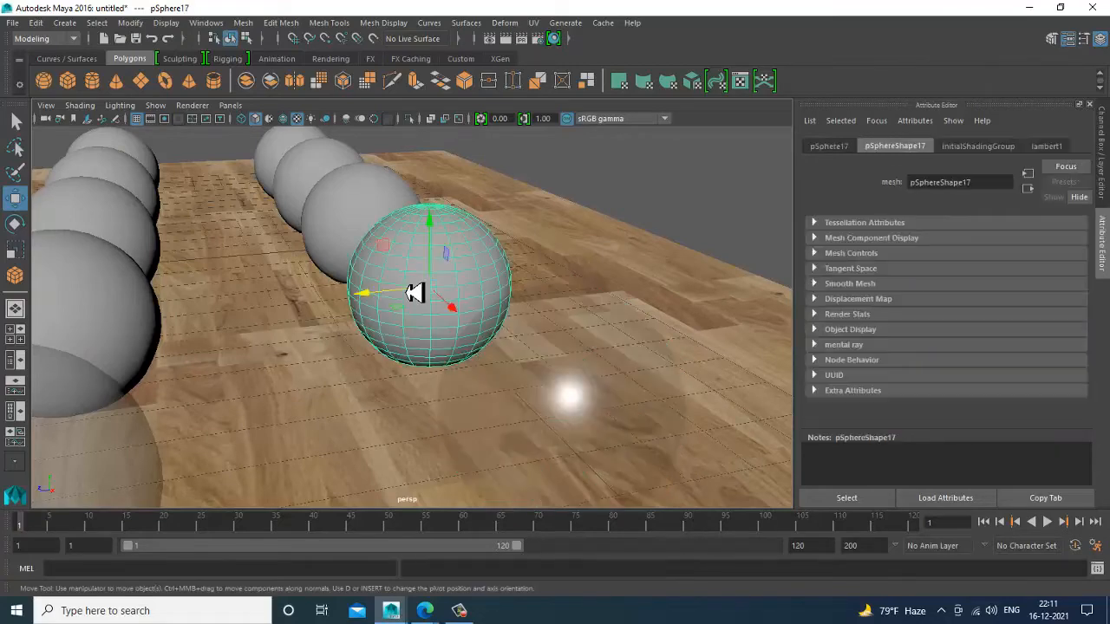
alt+drag(415, 293, 451, 315)
right_drag(451, 315, 478, 551)
click(425, 323)
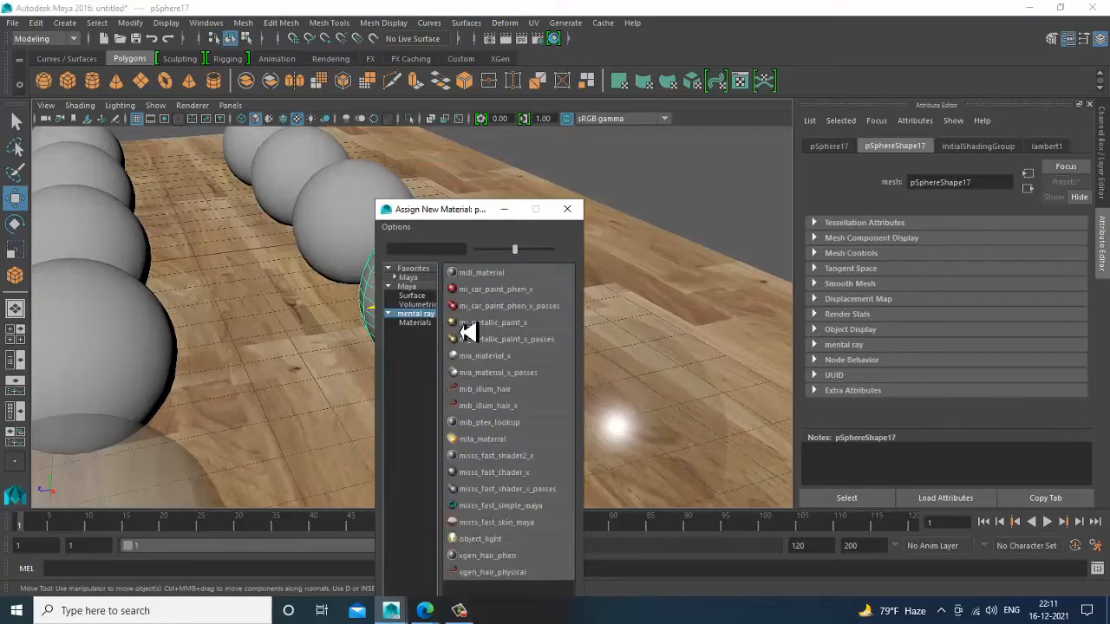
click(517, 369)
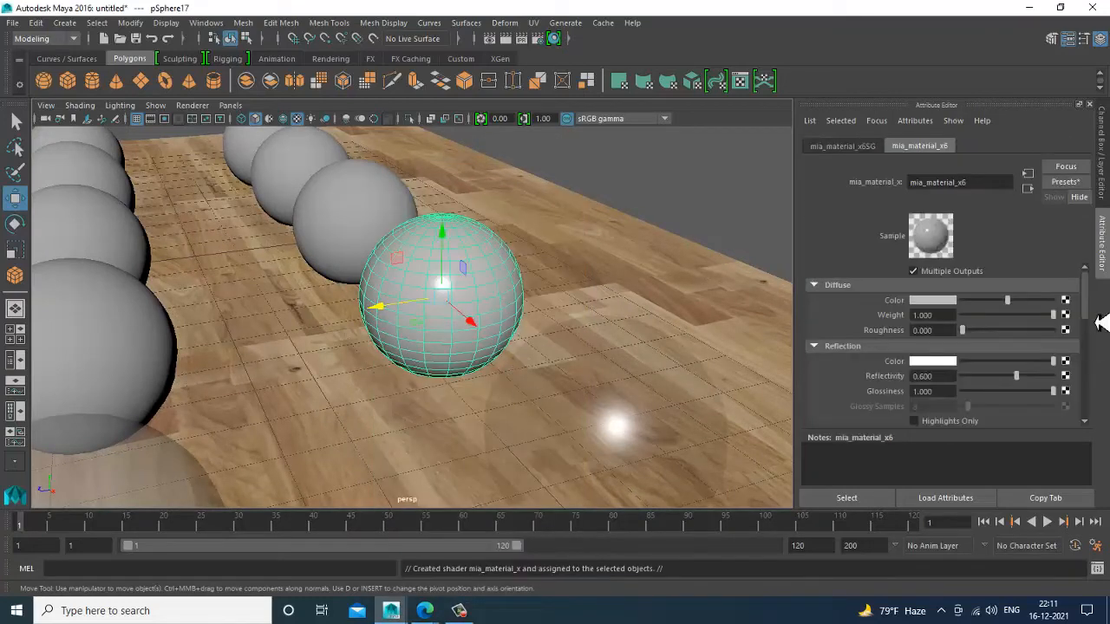
click(1073, 184)
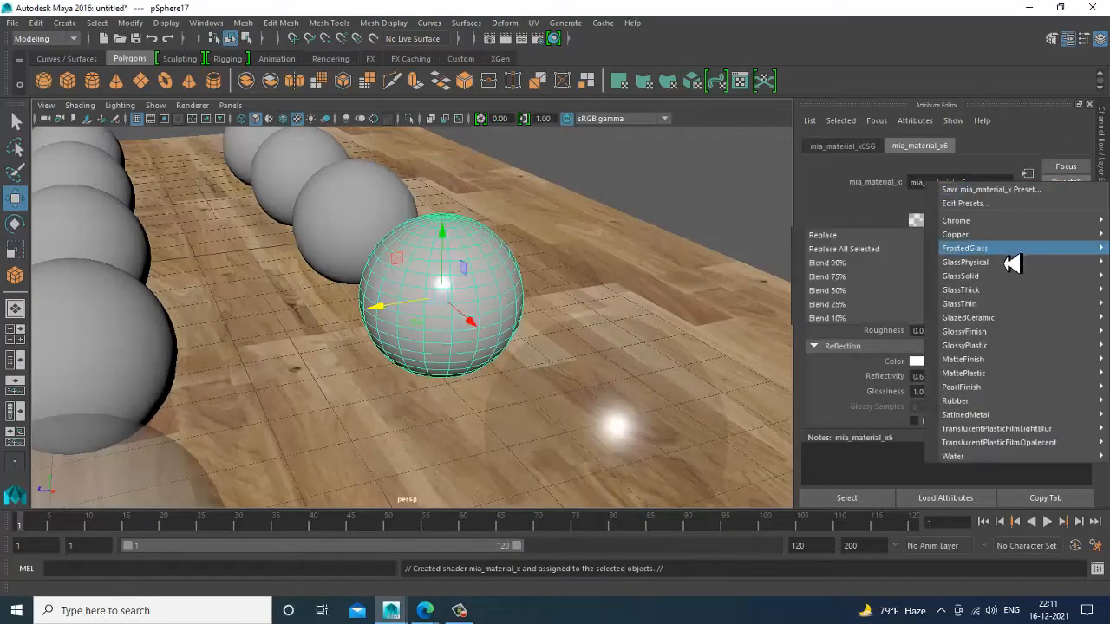
mouse_move(1006, 265)
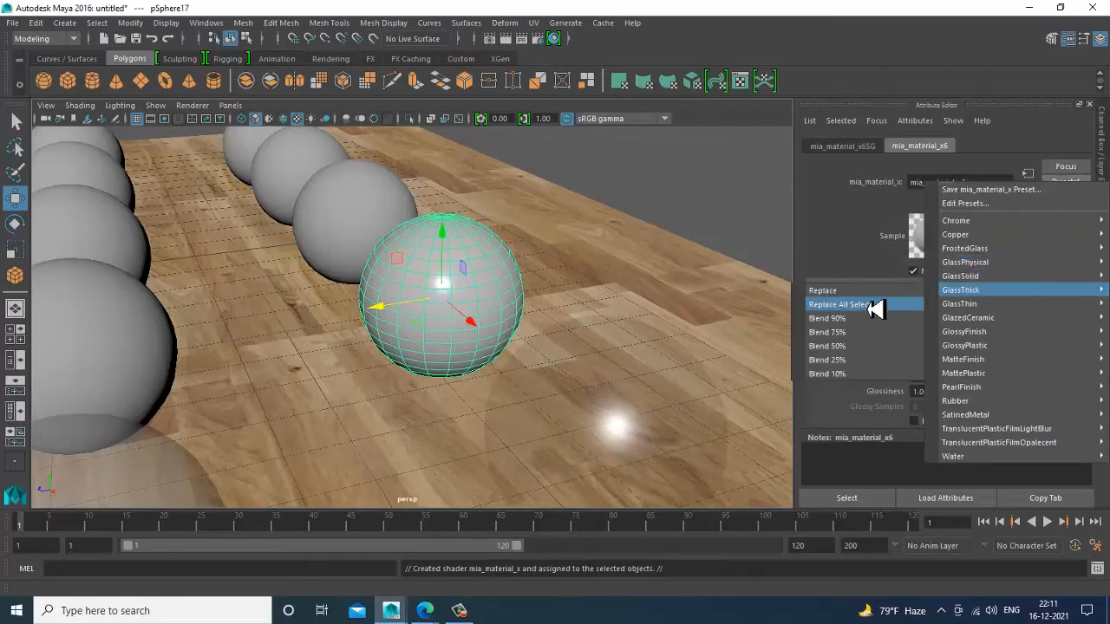
mouse_move(980, 279)
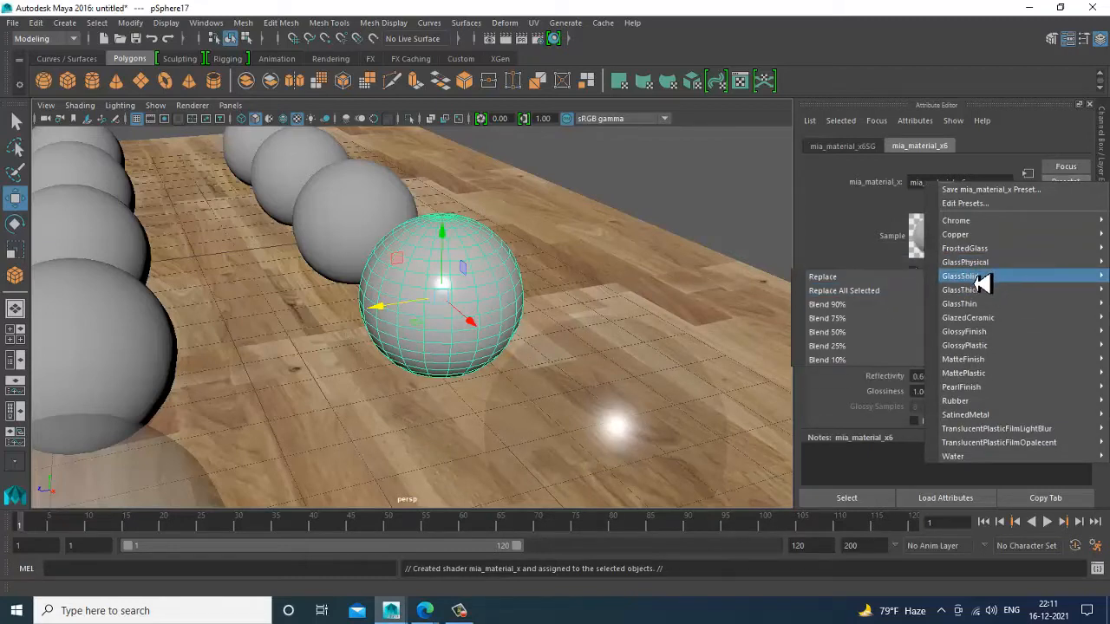
click(857, 305)
Assign a new mental ray mia_material_x material to the last row's third sphere and apply the GlassThick preset with a 90% blend
click(362, 222)
alt+drag(390, 244, 451, 282)
right_drag(405, 211, 446, 553)
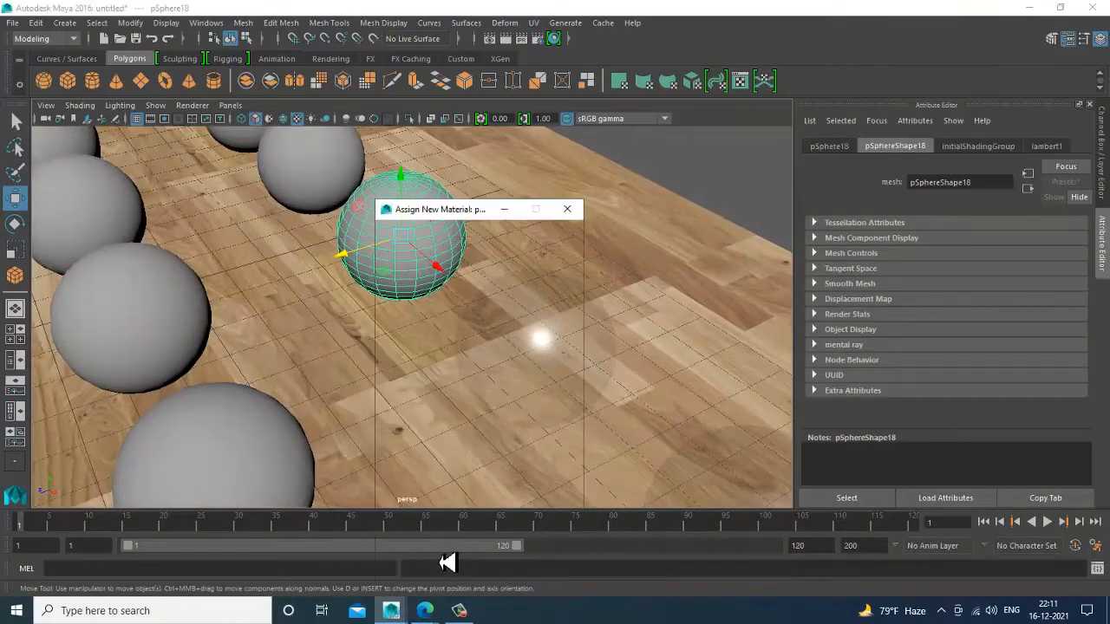
click(424, 320)
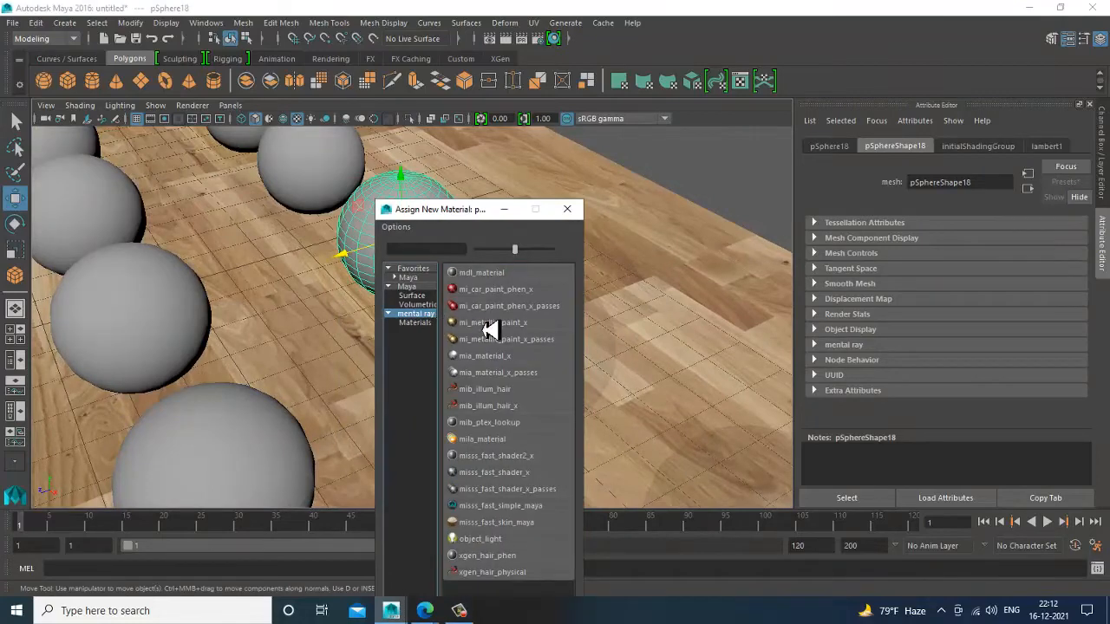
click(493, 366)
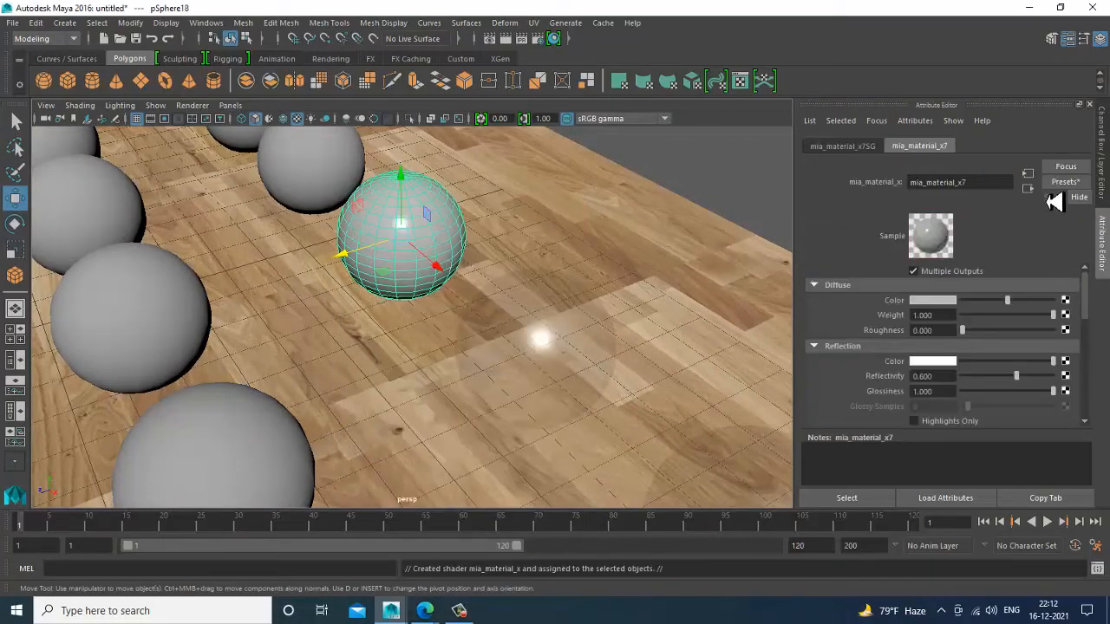
click(1075, 183)
mouse_move(1009, 286)
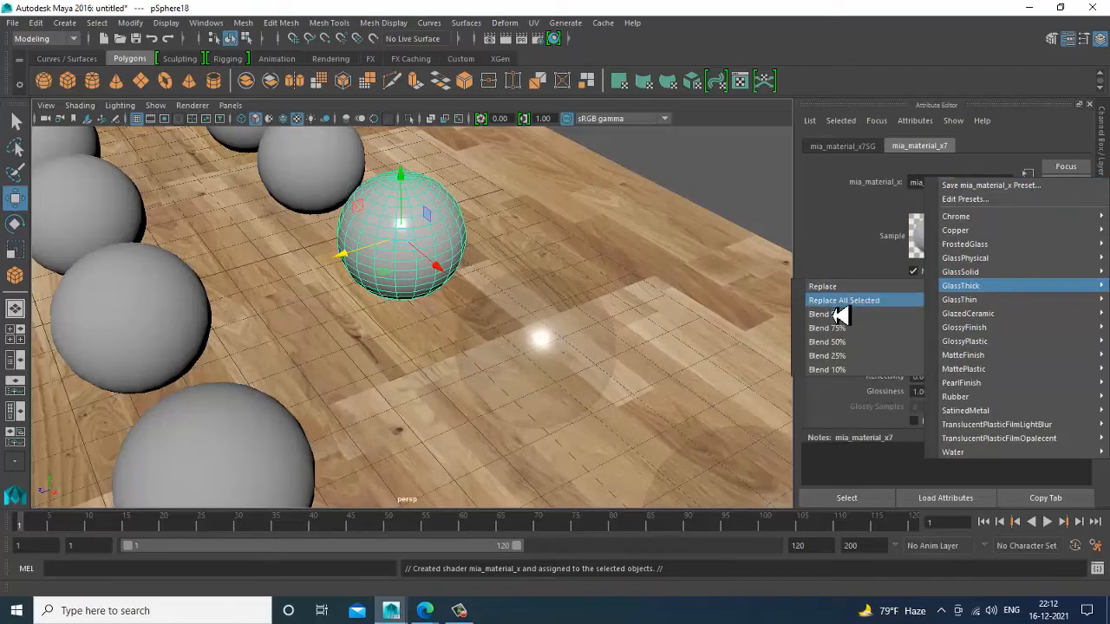
click(845, 316)
Assign a new mental ray mia_material_x material to the last row's fourth sphere and apply the GlassThin preset with a 90% blend
alt+drag(463, 300, 426, 297)
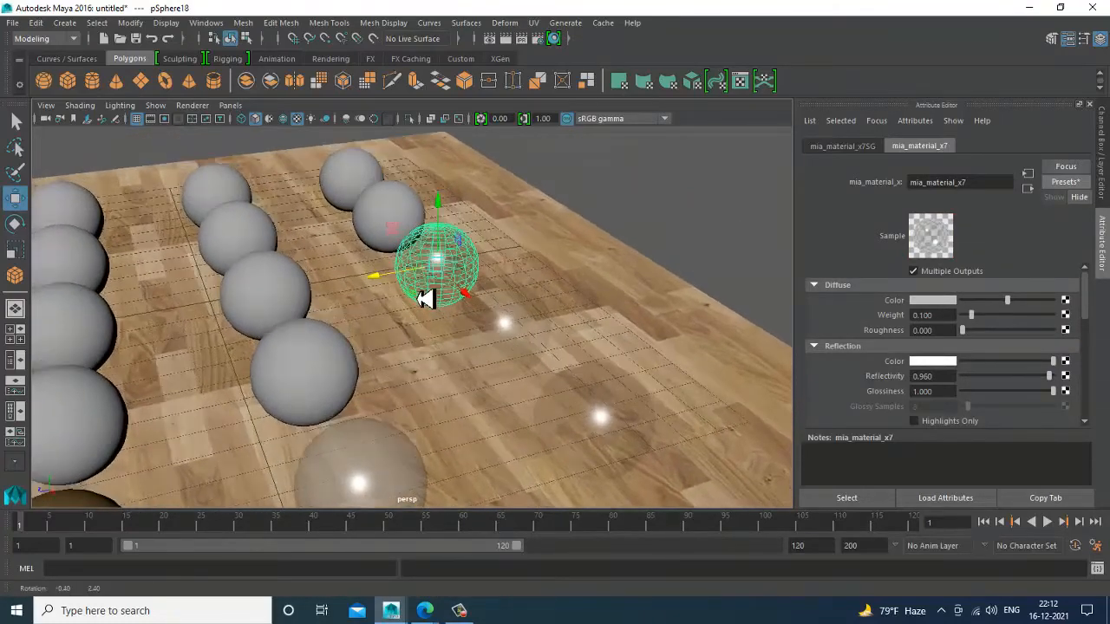
right_click(389, 216)
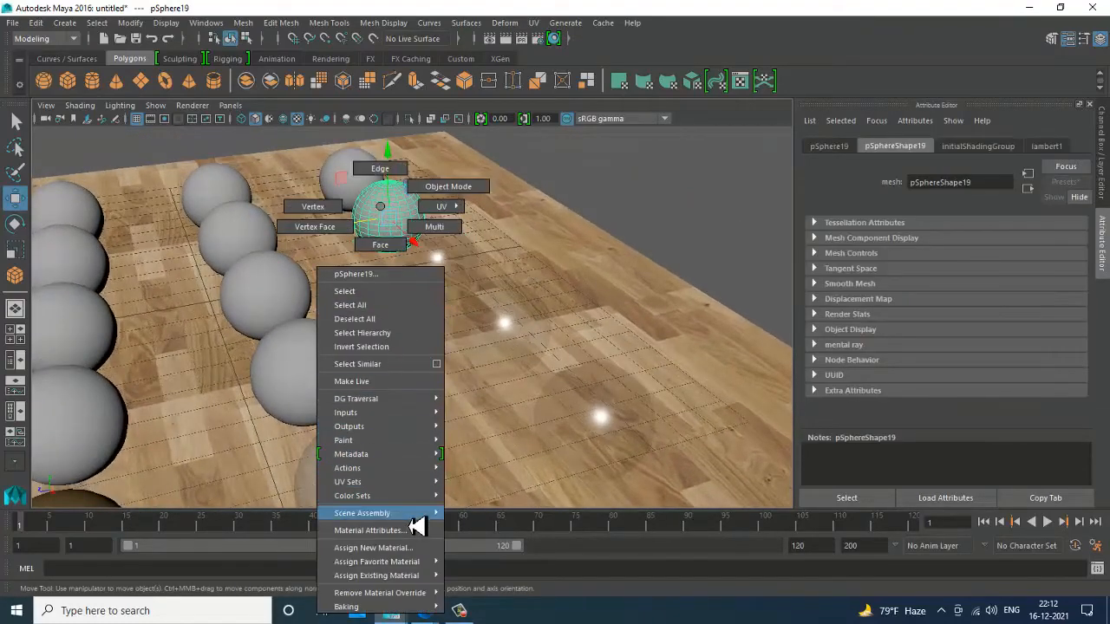
click(423, 550)
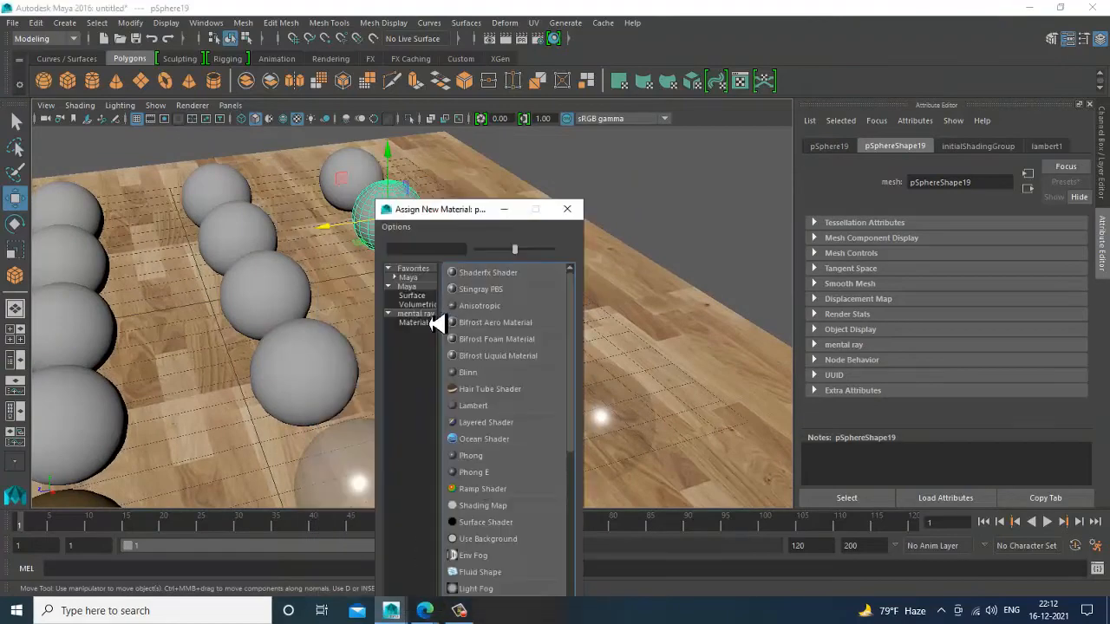
click(423, 313)
click(495, 357)
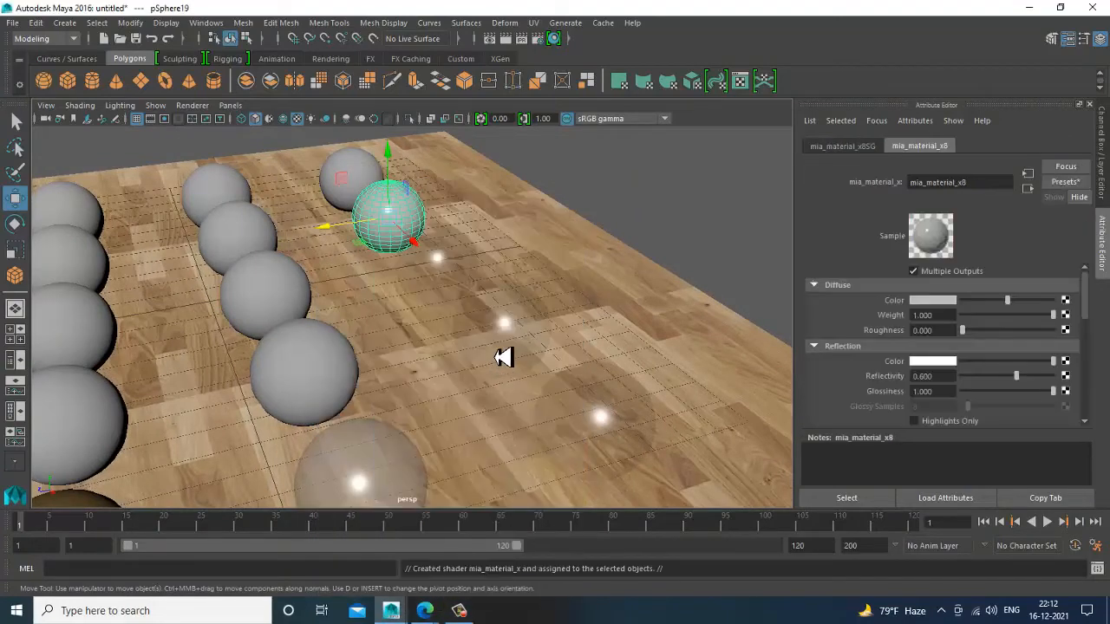
click(1066, 182)
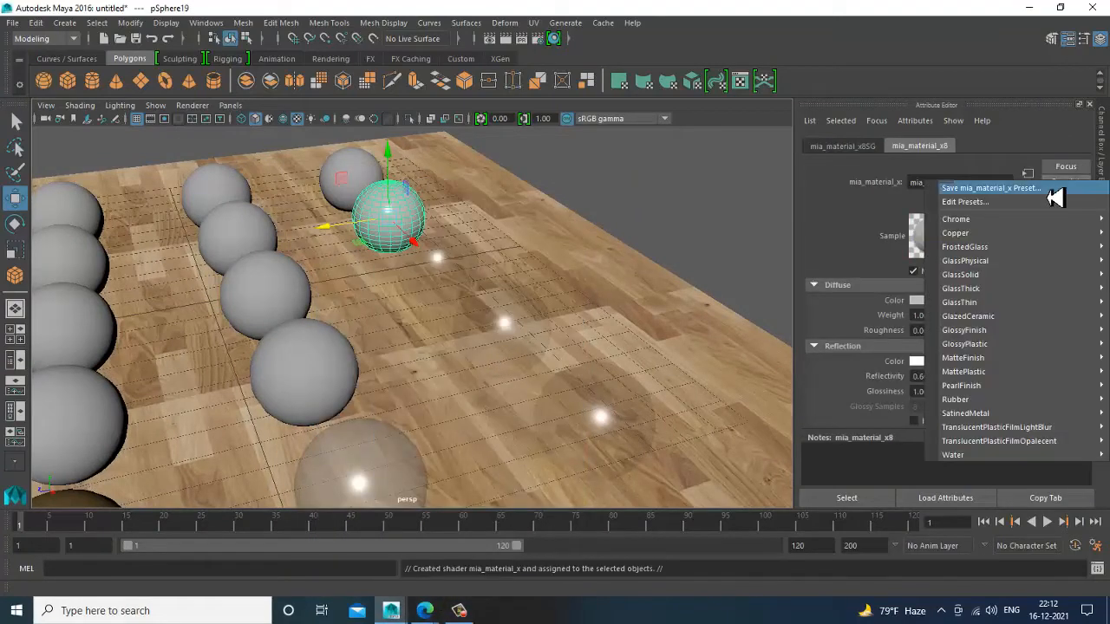
mouse_move(990, 305)
click(857, 337)
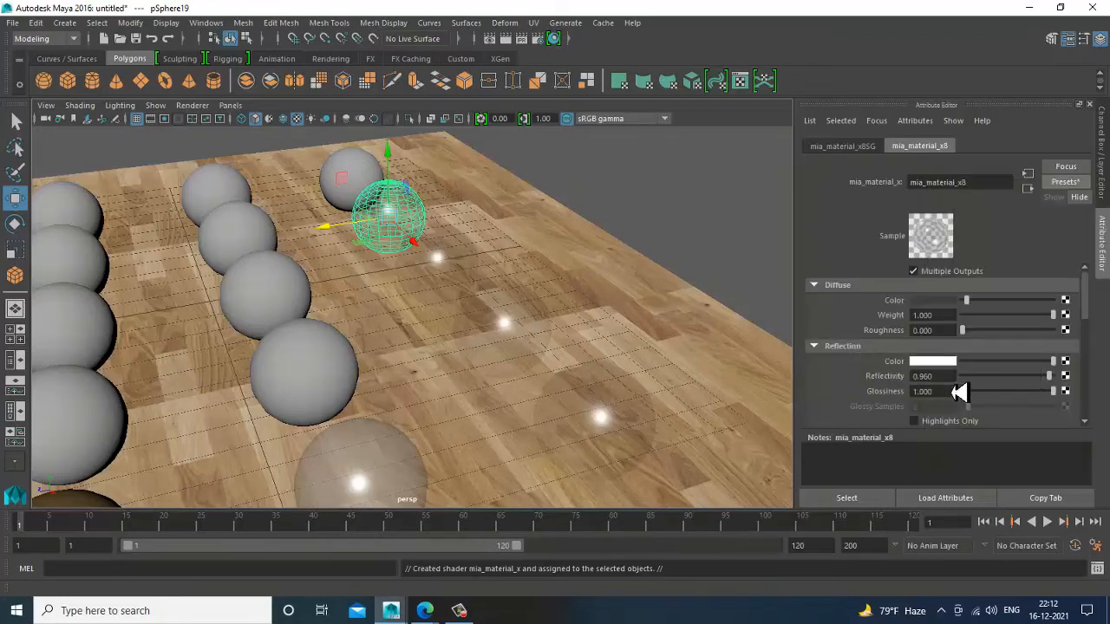
Compare the reflection and refraction attributes of the last row's fourth and third sphere materials
scroll(958, 392, down, 5)
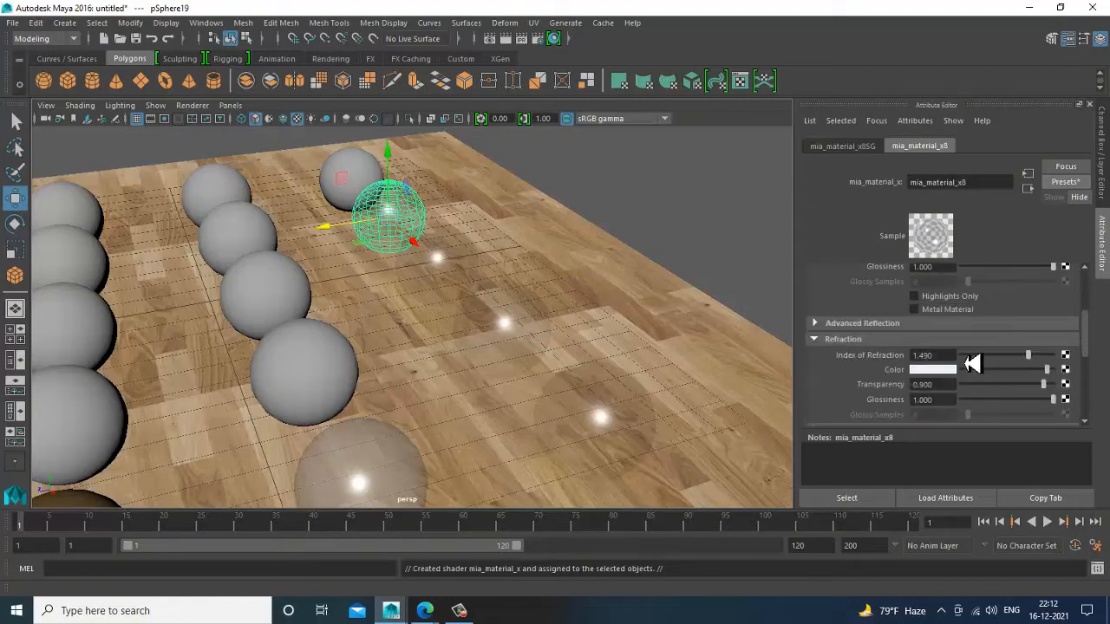
click(449, 281)
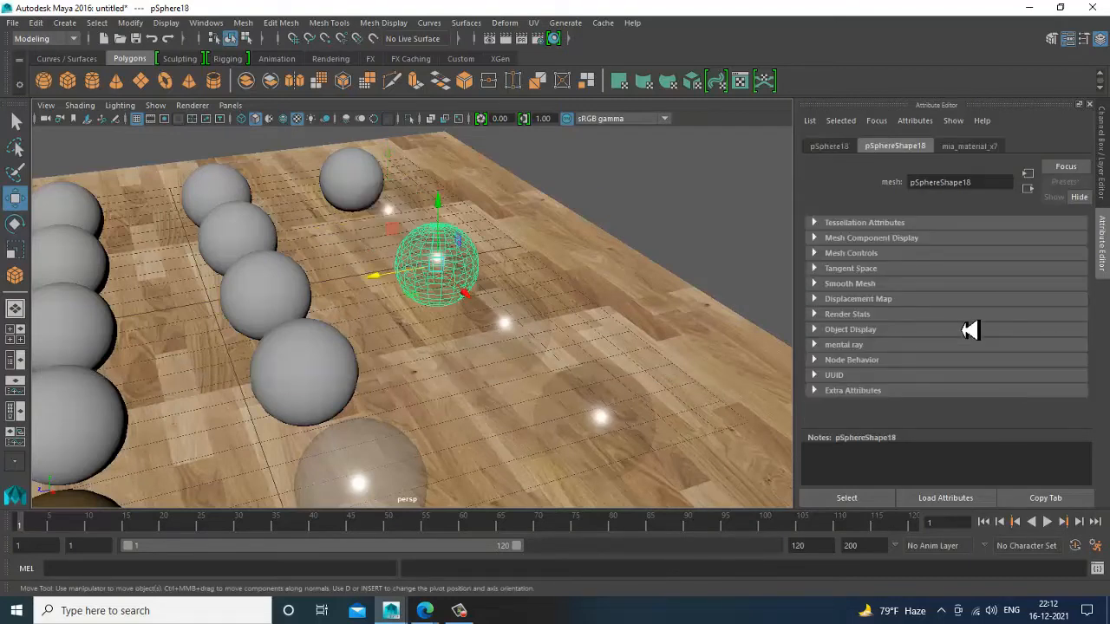
click(971, 147)
scroll(972, 392, down, 2)
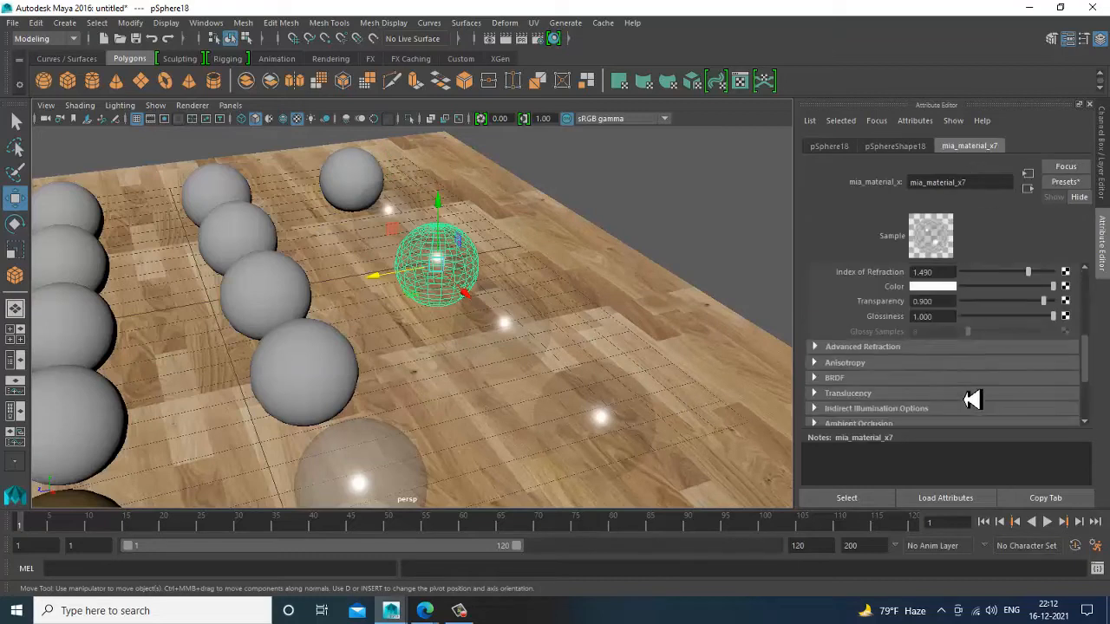
scroll(958, 343, up, 2)
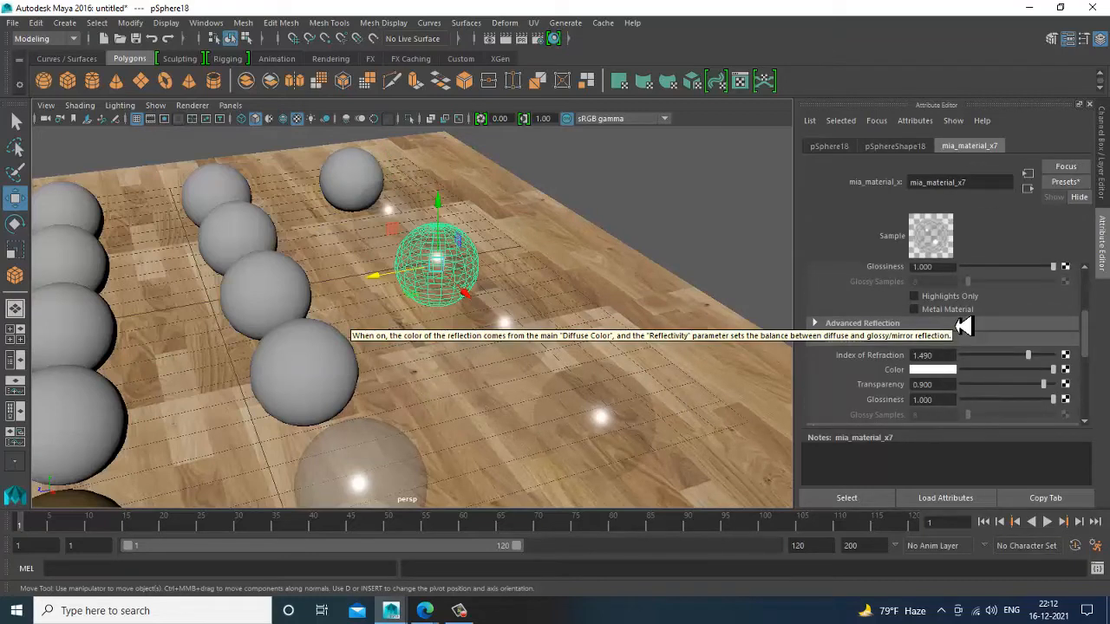
scroll(964, 324, up, 2)
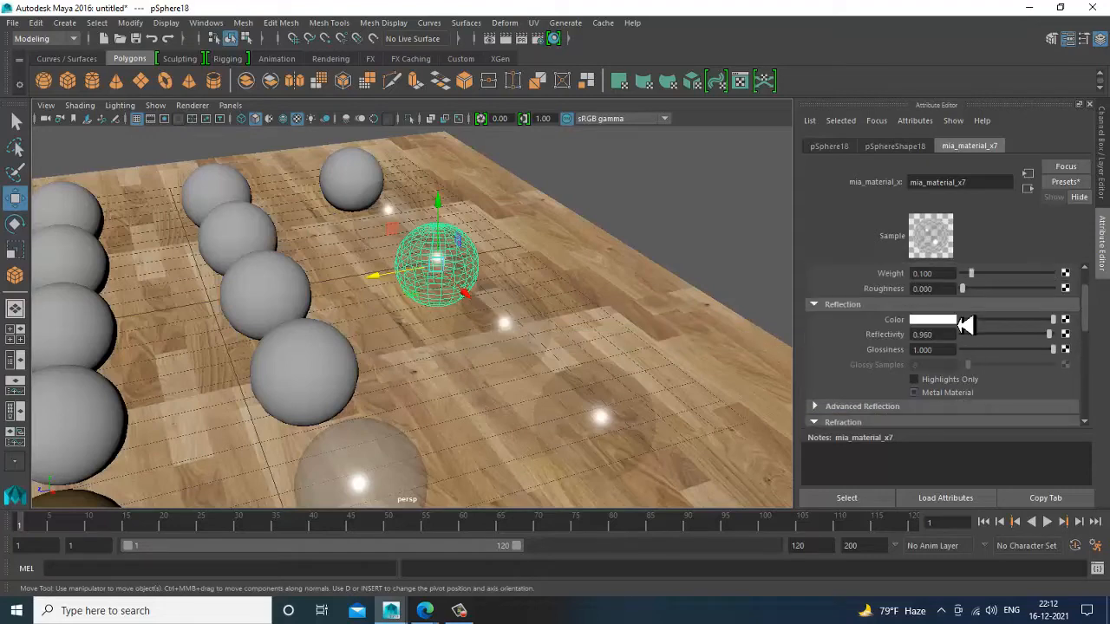
Render the current frame to inspect the row of glass spheres, and close the render
alt+drag(563, 365, 574, 318)
click(511, 43)
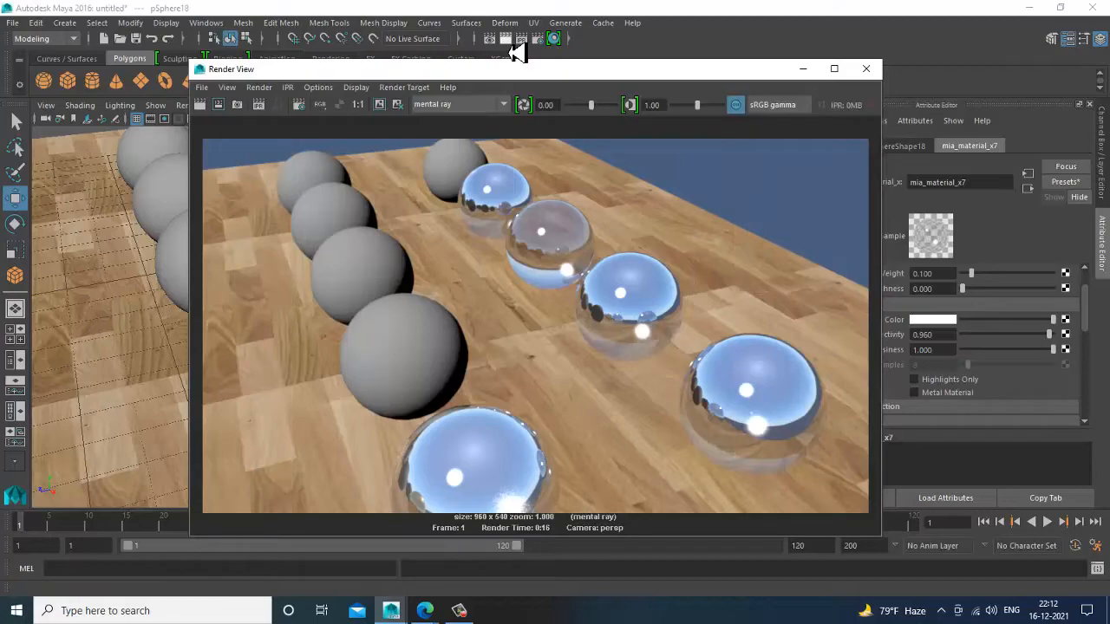
click(867, 68)
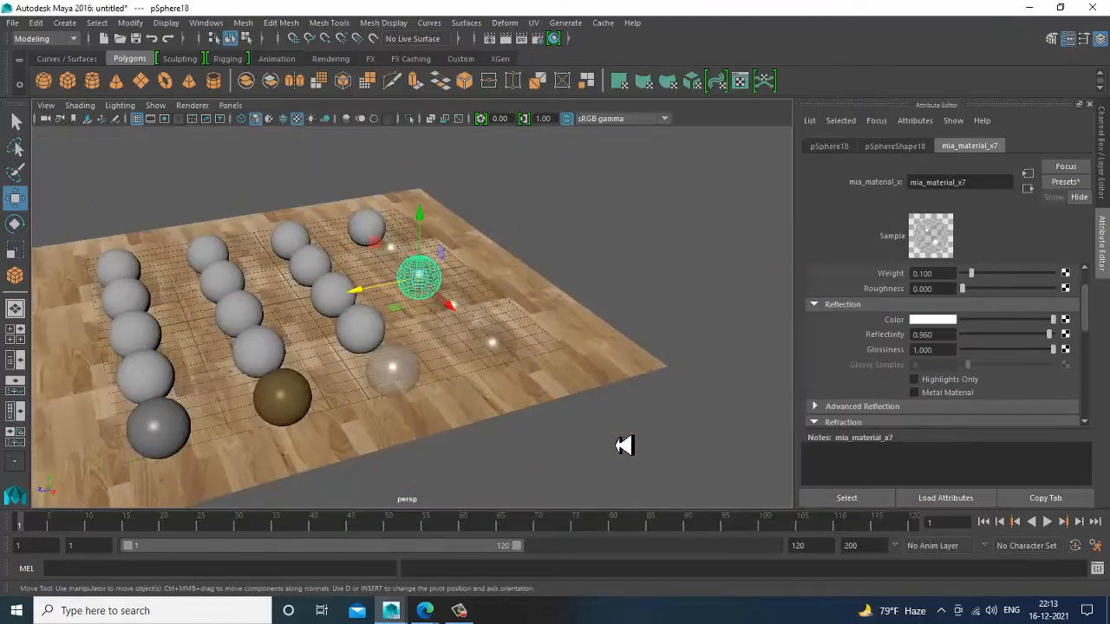
Assign a new mental ray mia_material_x material to the third row's second sphere and apply the GlazedCeramic preset with a 90% blend
alt+drag(619, 445, 469, 373)
scroll(468, 372, up, 3)
click(459, 318)
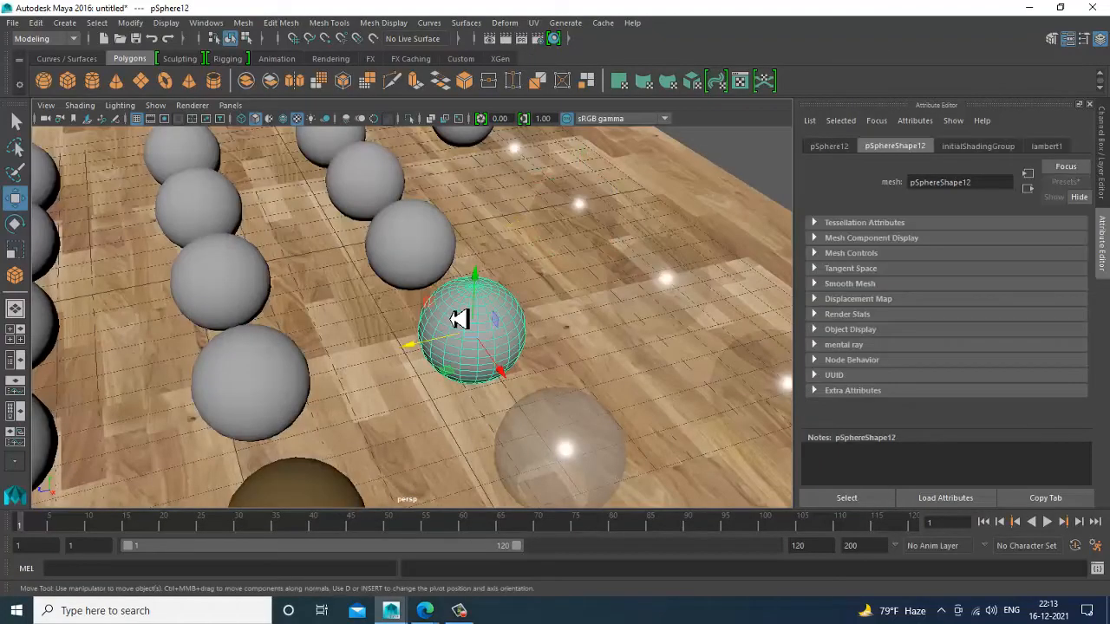
right_drag(460, 318, 490, 553)
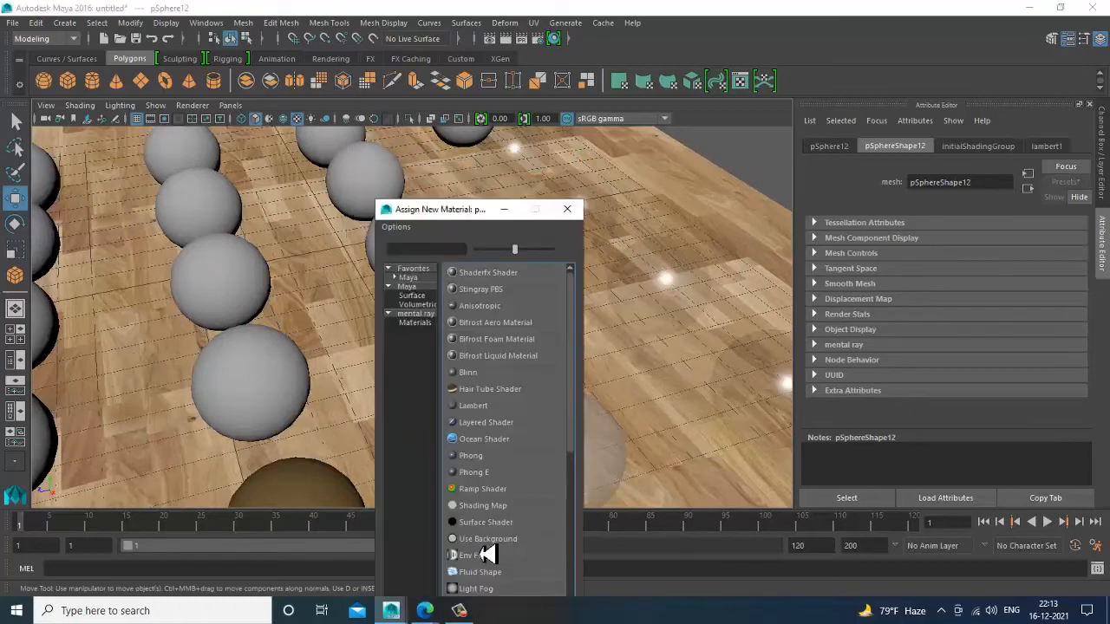
click(421, 314)
click(499, 356)
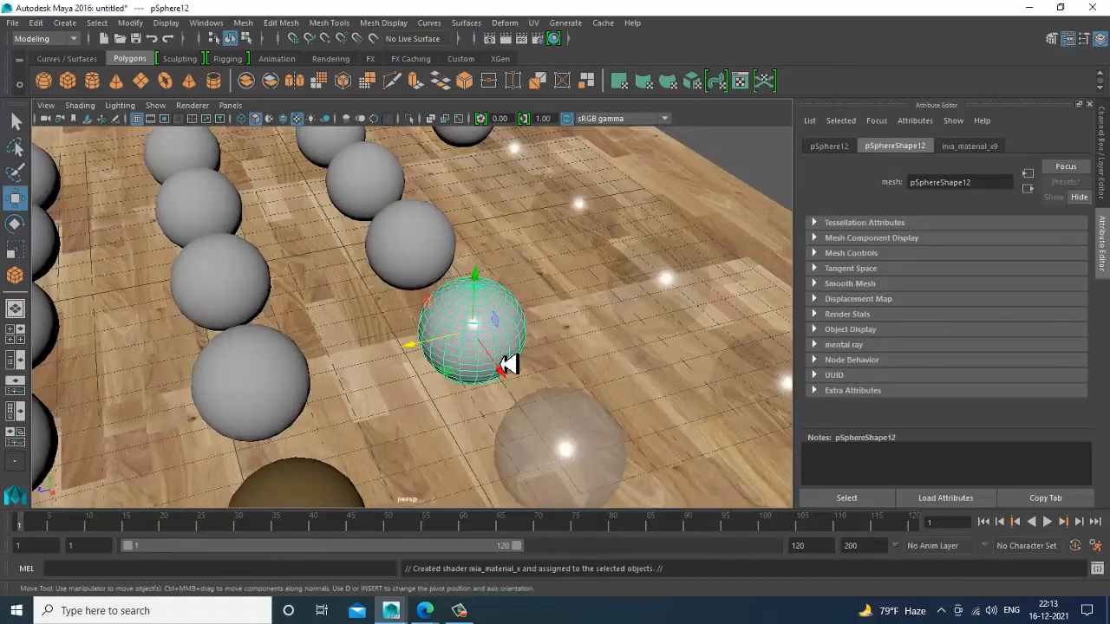
click(1068, 183)
mouse_move(1023, 322)
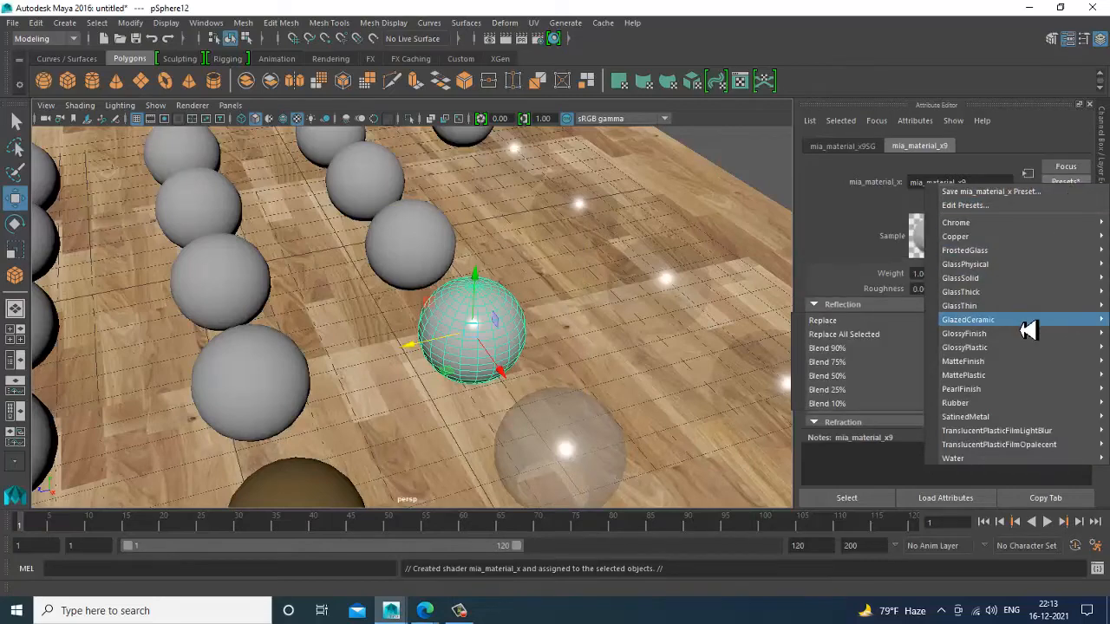
click(870, 358)
Render a close-up of the glazed ceramic sphere to inspect its reflections, and close the render
scroll(550, 312, up, 2)
scroll(503, 318, up, 5)
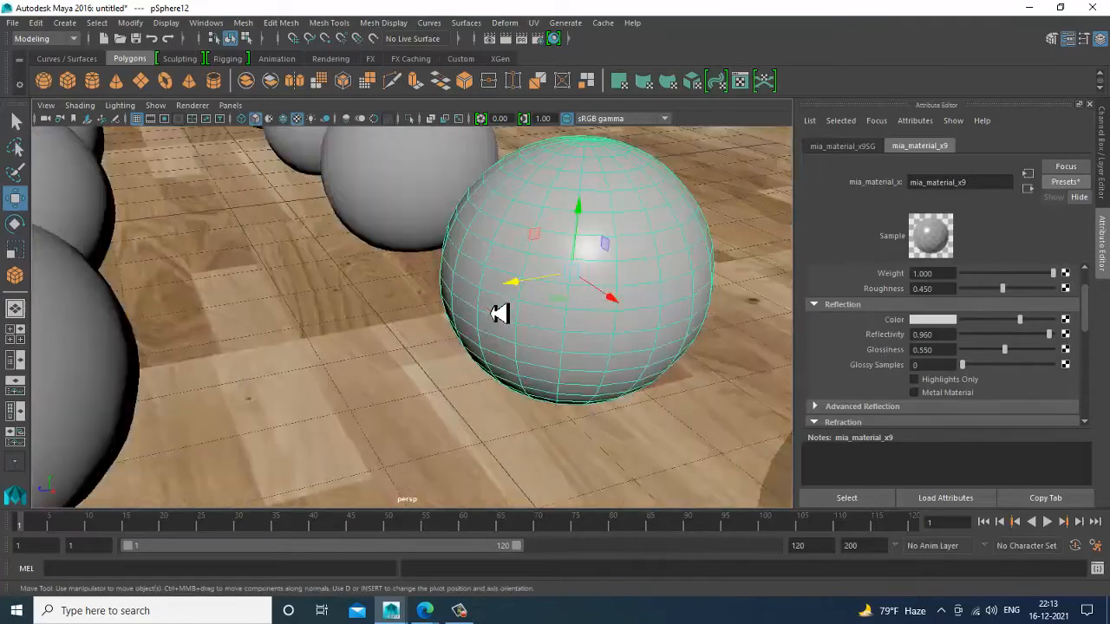
alt+middle_drag(552, 303, 535, 327)
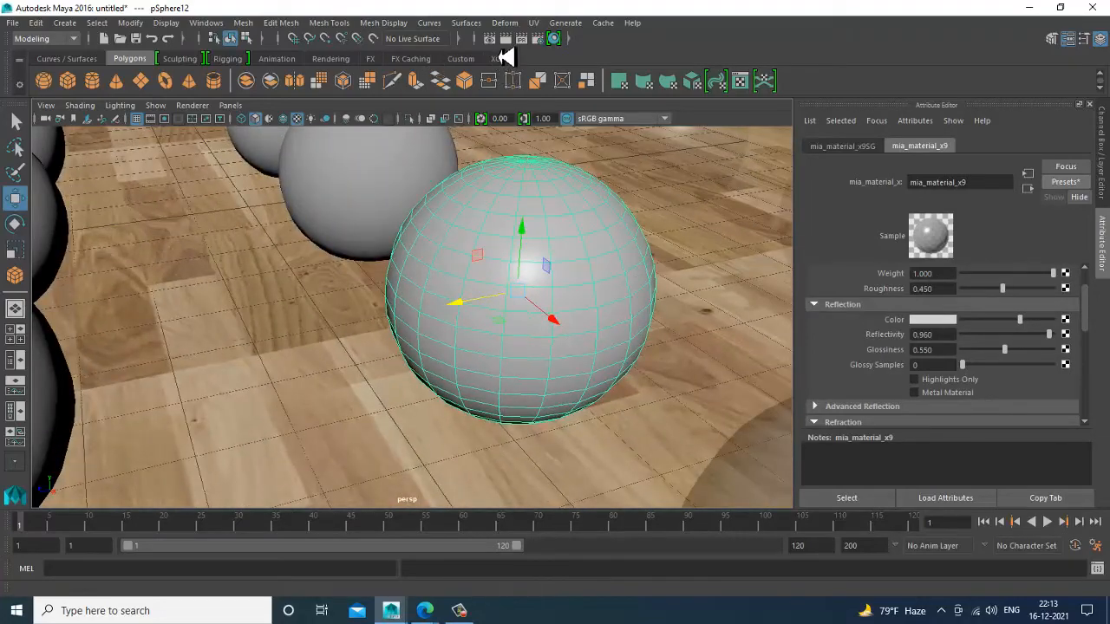
click(508, 39)
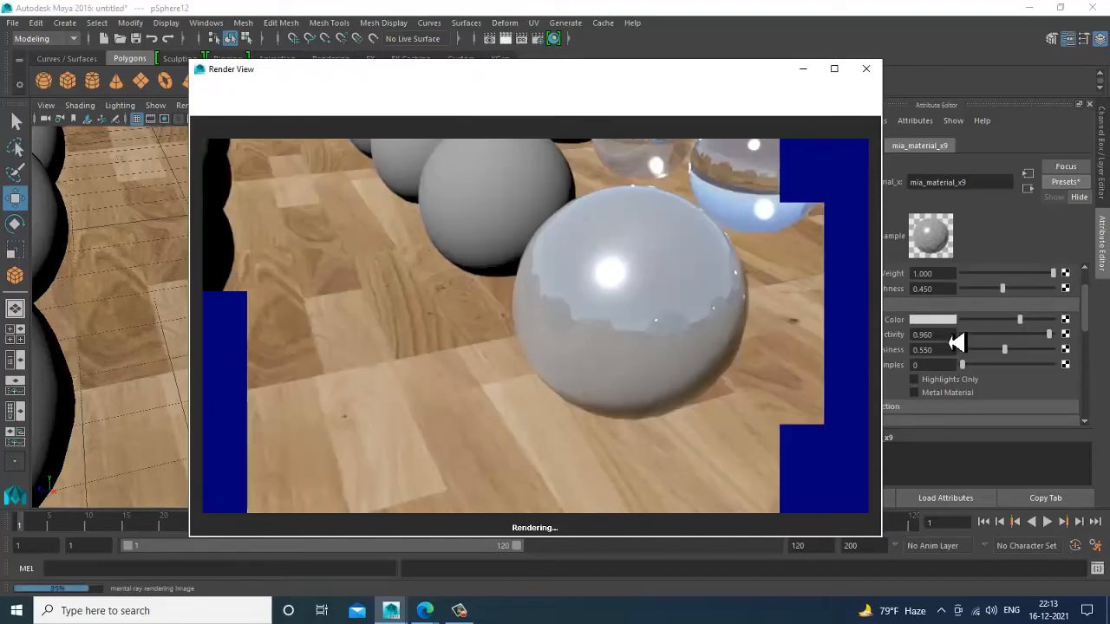
click(865, 69)
Change the ceramic material's reflection color to a slightly warm off-white, render the current frame to check it, and close the render
click(969, 146)
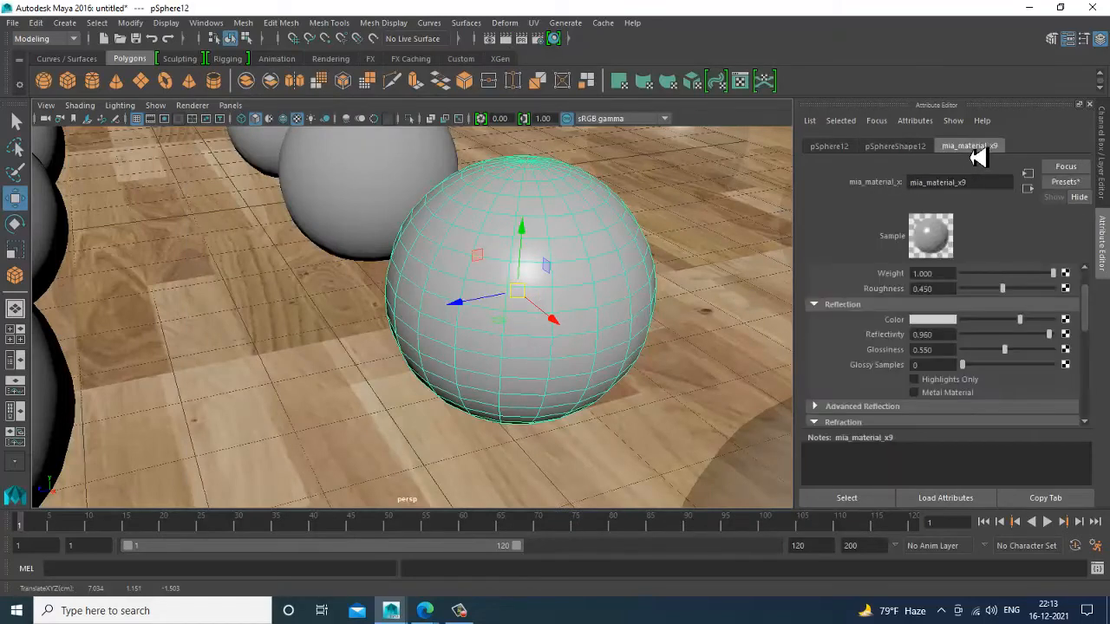
click(936, 319)
click(933, 322)
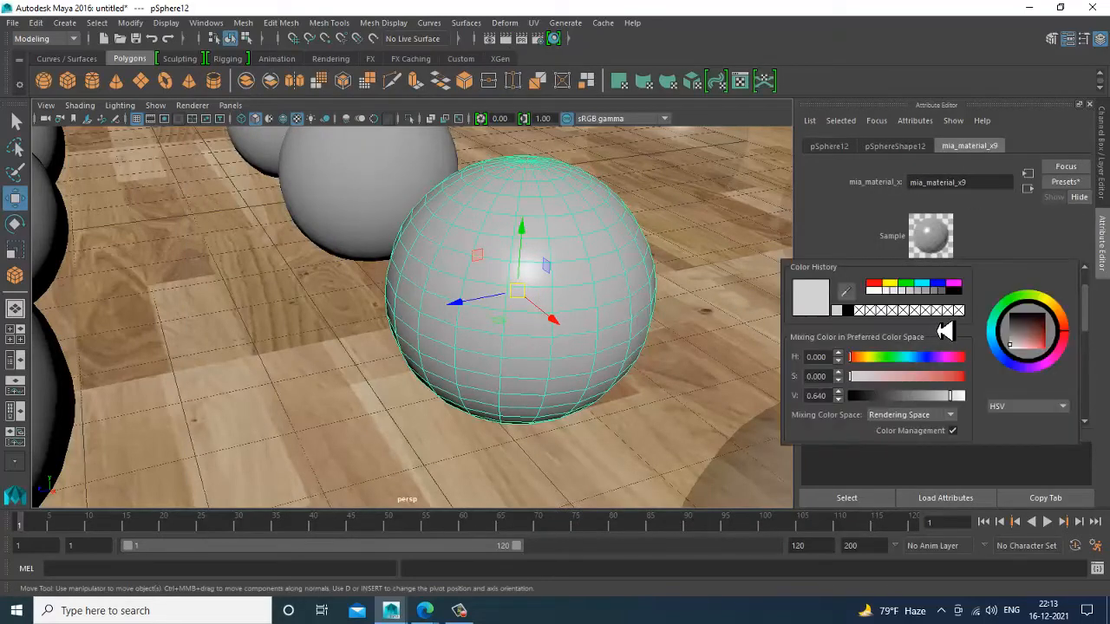
drag(1049, 334, 1020, 347)
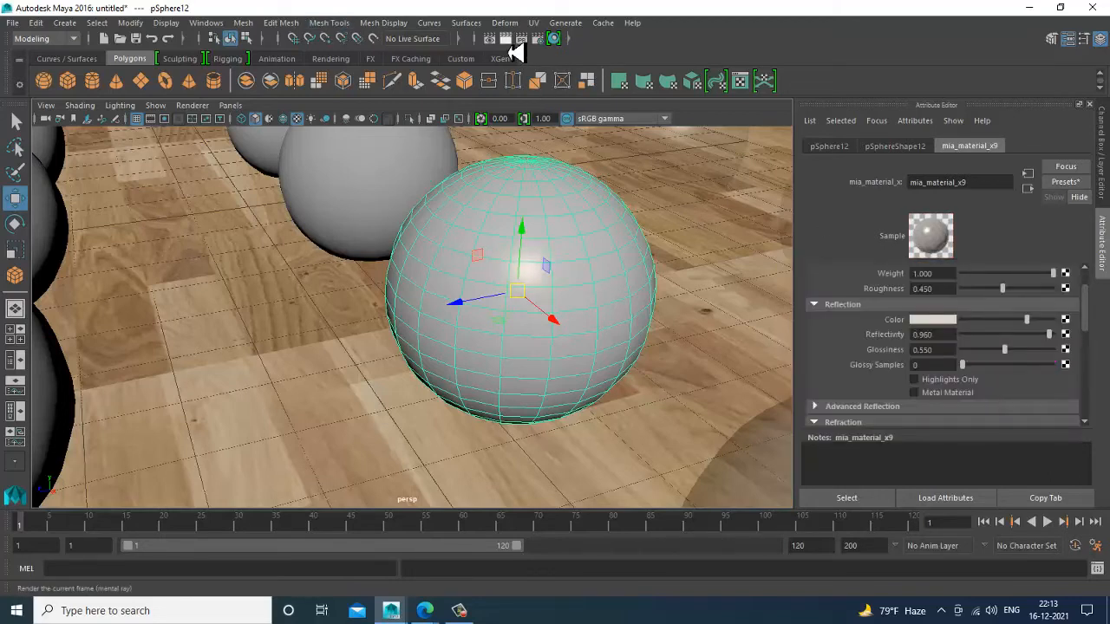
click(507, 40)
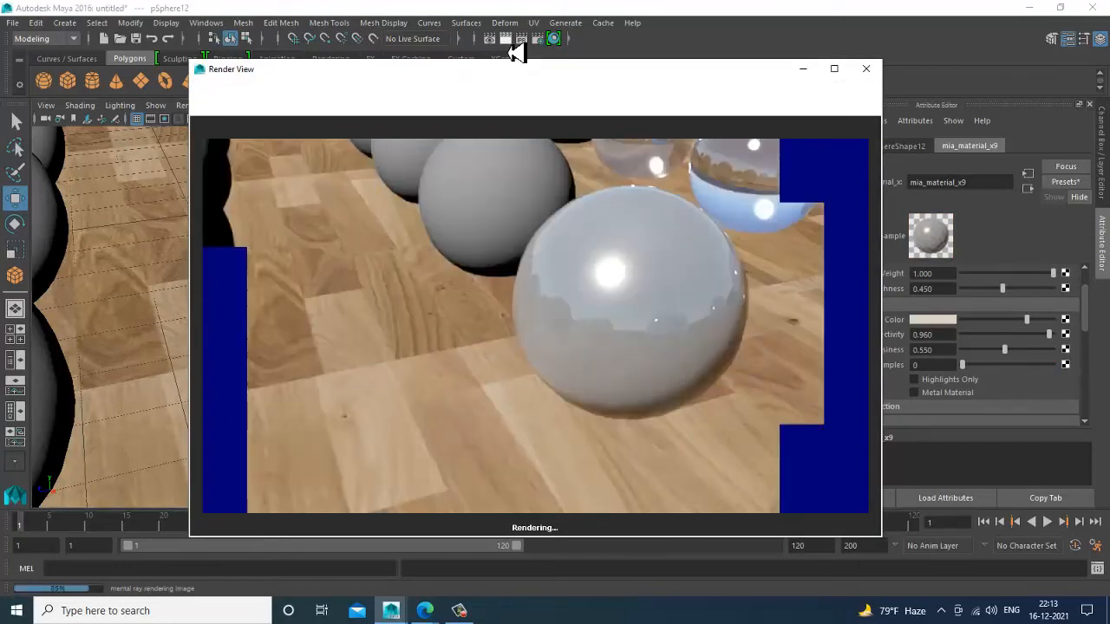
click(867, 69)
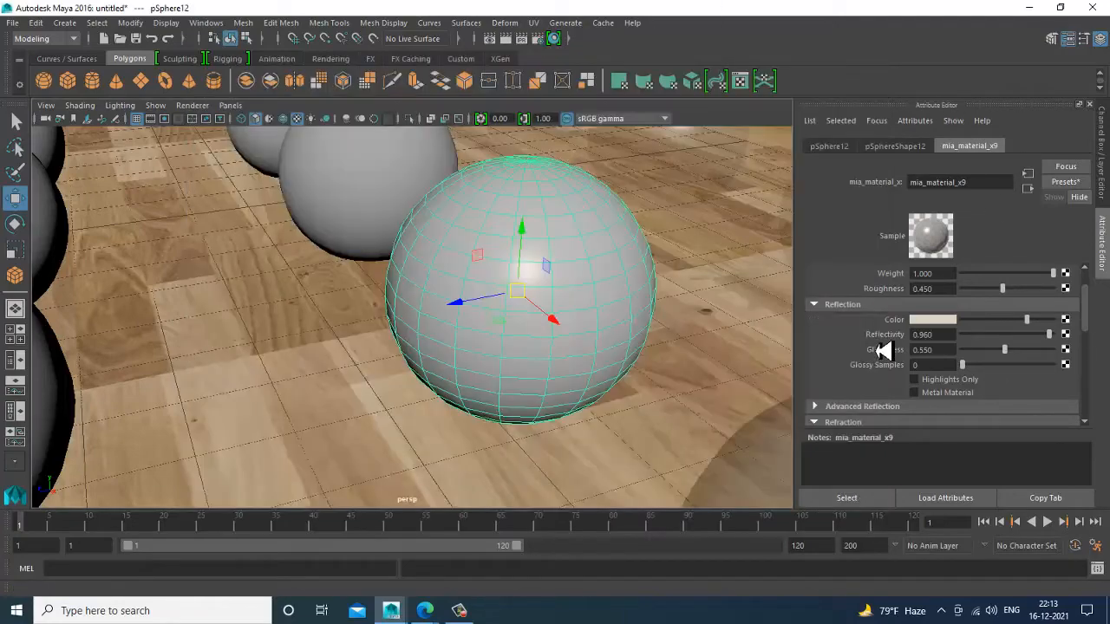
Assign a new mental ray mia_material_x material to the third row's third sphere and apply the GlossyPlastic preset with a 90% blend
scroll(525, 283, down, 6)
scroll(434, 260, up, 3)
click(385, 229)
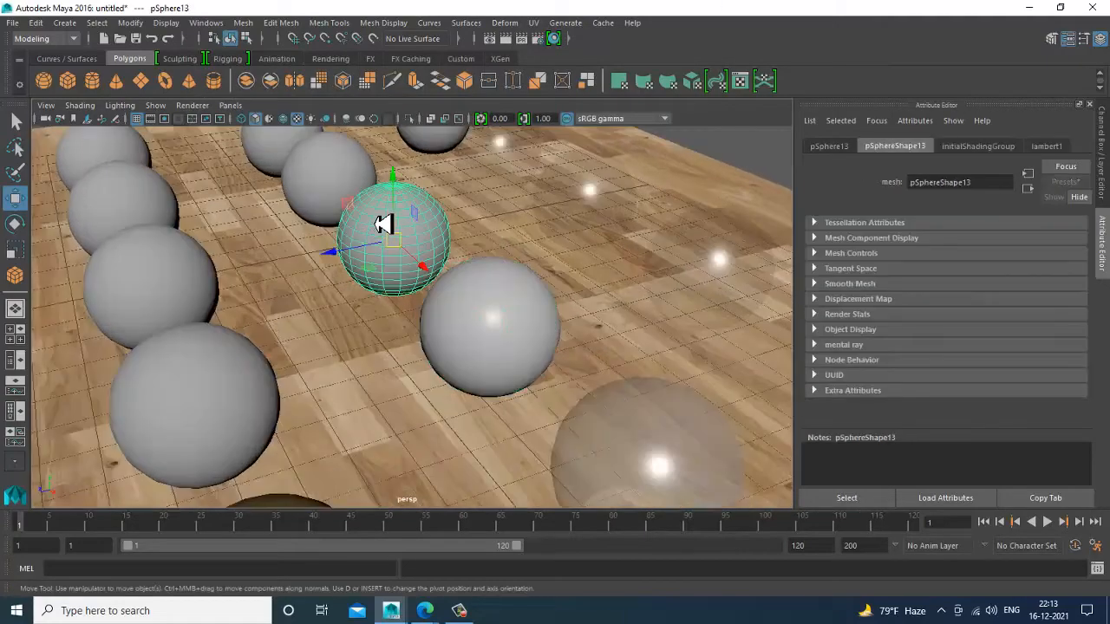
right_drag(385, 227, 414, 560)
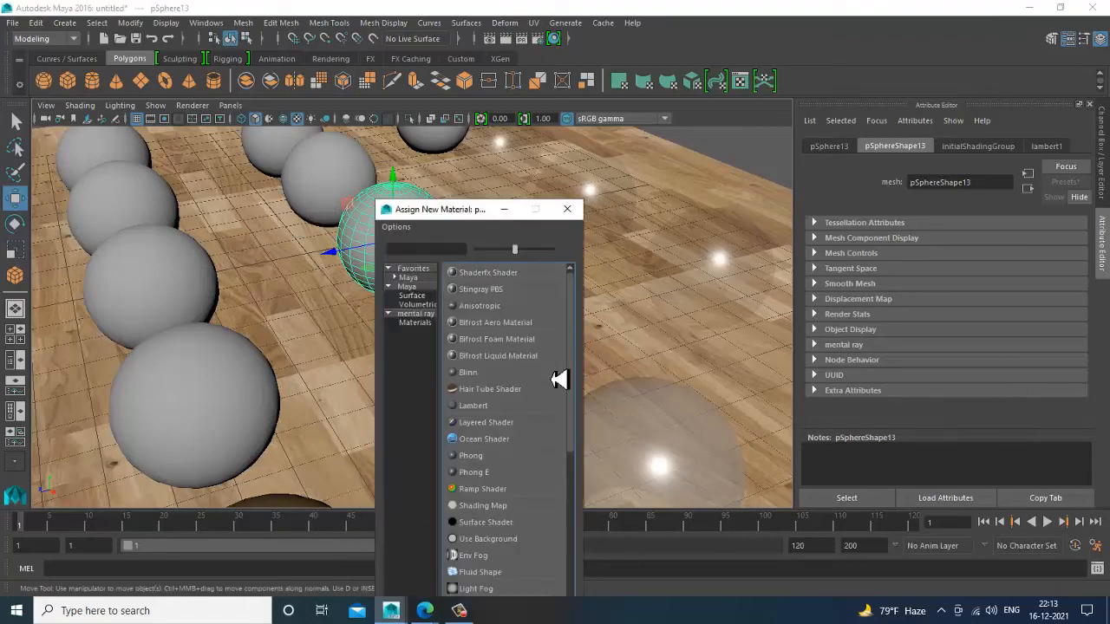
click(419, 314)
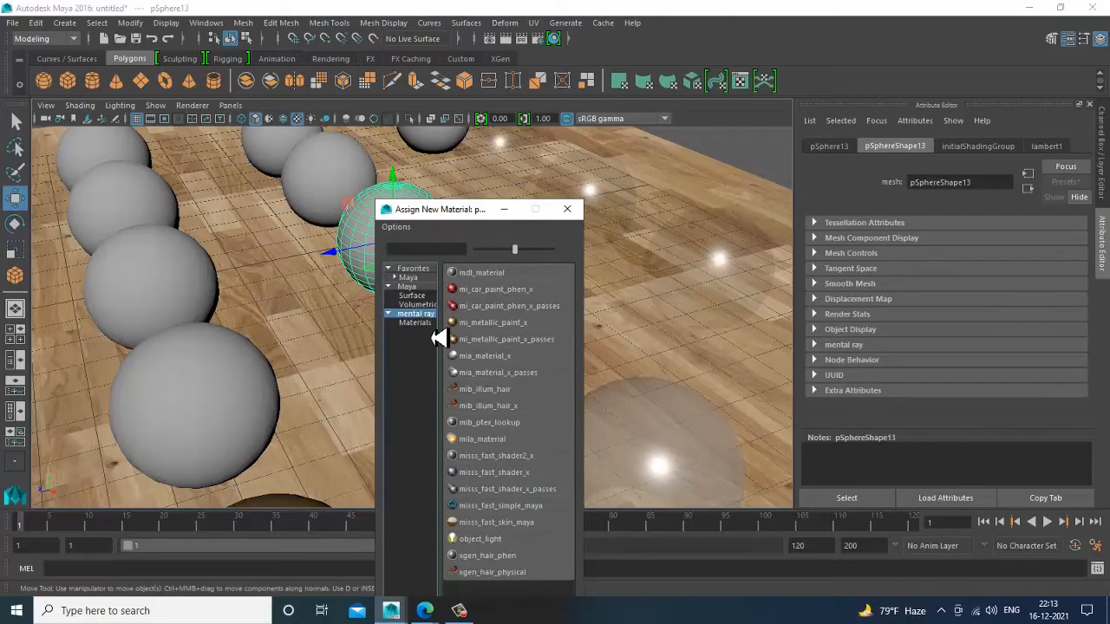
click(475, 357)
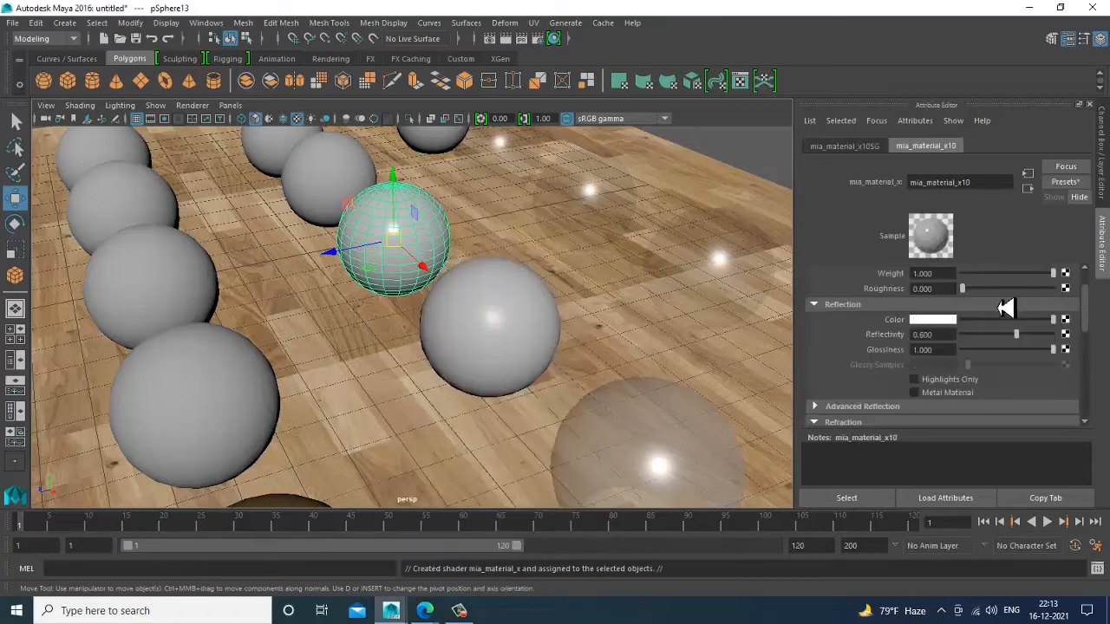
click(1072, 183)
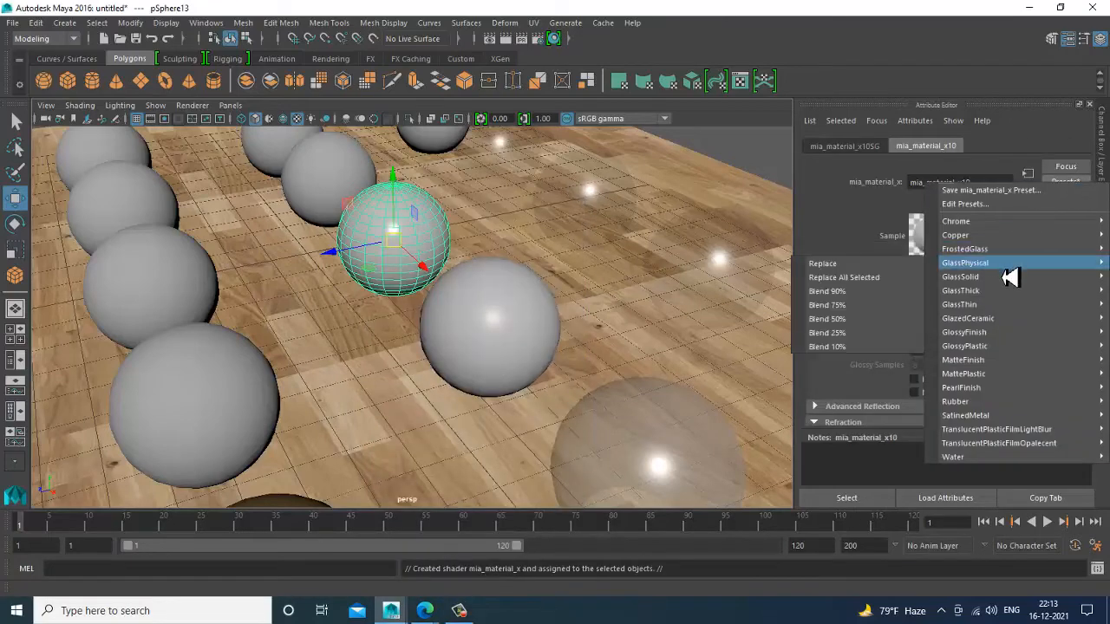
mouse_move(1013, 364)
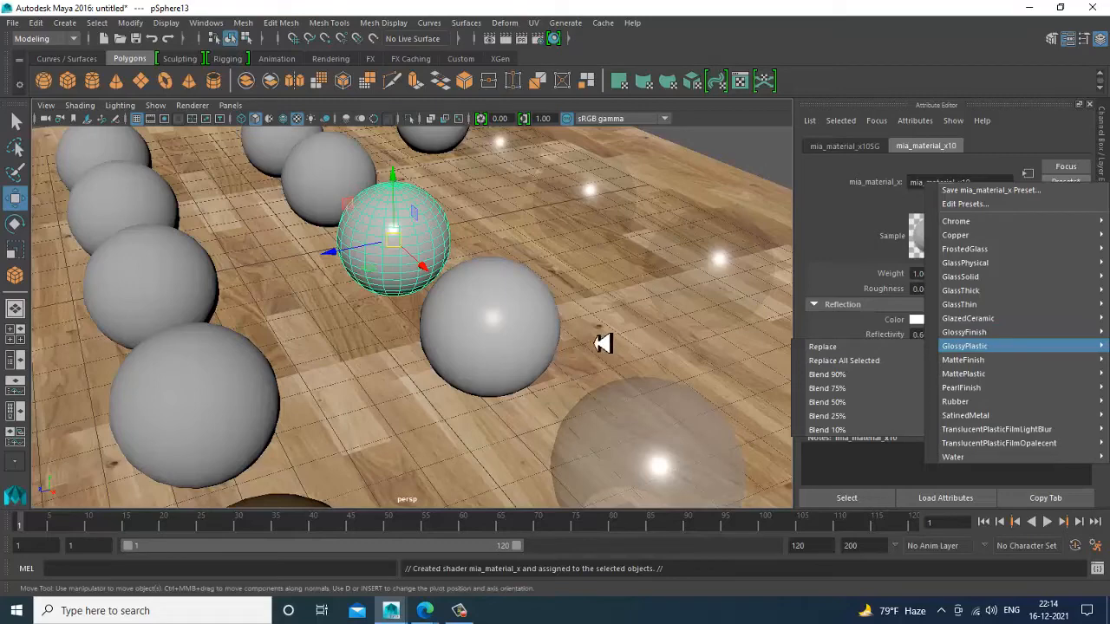
click(859, 376)
Render a close-up of the glossy plastic sphere to inspect its surface, and close the render
scroll(372, 260, up, 5)
alt+middle_drag(372, 260, 453, 458)
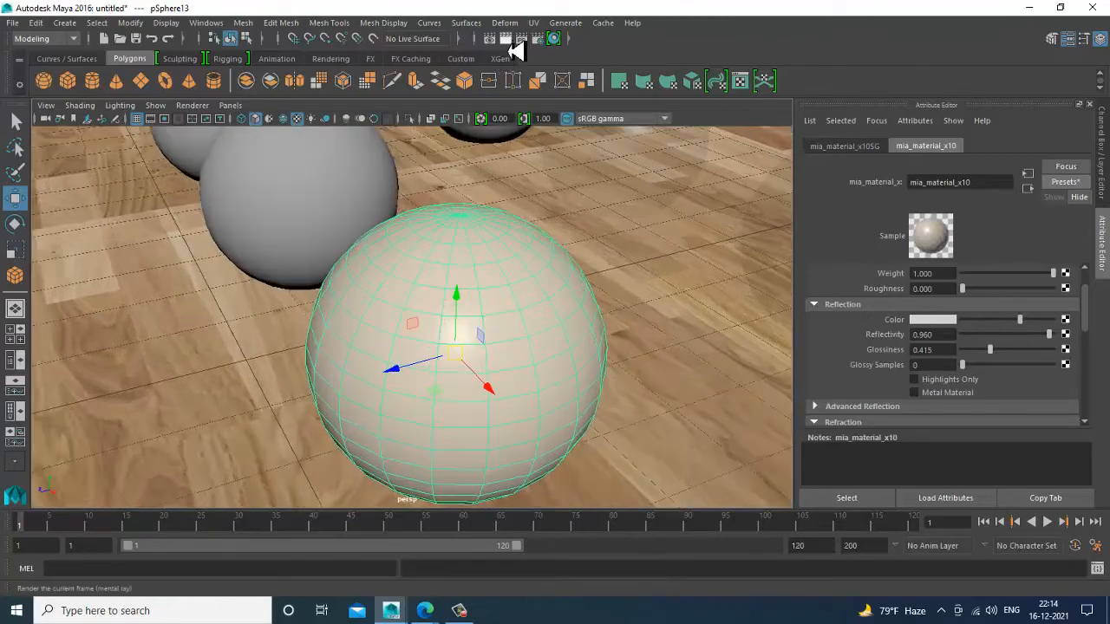
click(505, 38)
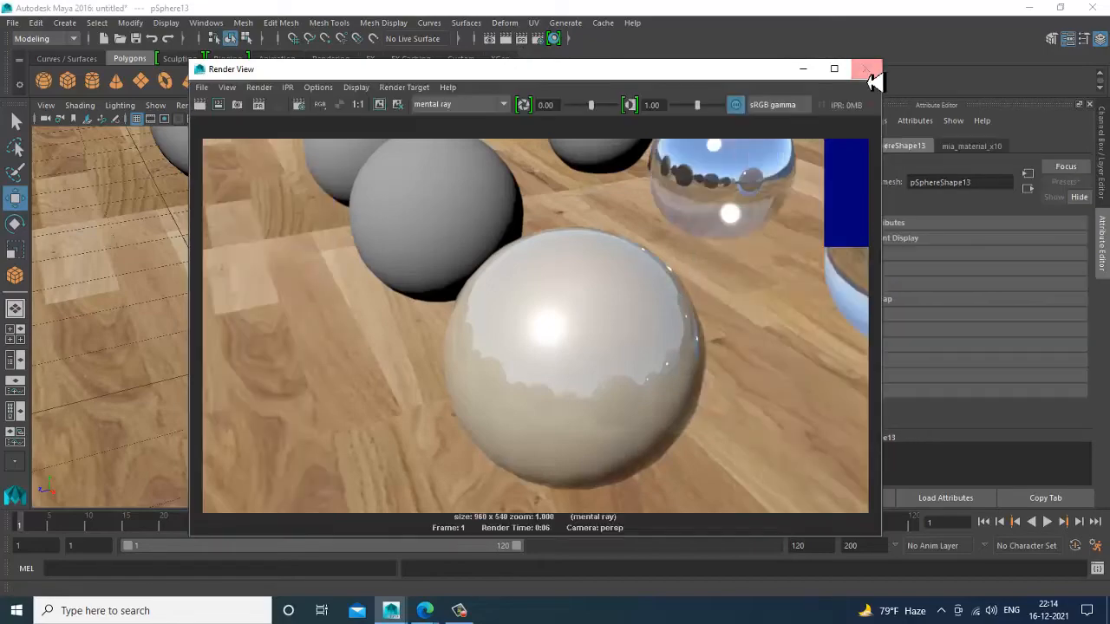
click(865, 69)
Assign a new mental ray mia_material_x material to the second row's second sphere and apply the PearlFinish preset
scroll(675, 339, down, 5)
alt+drag(668, 364, 552, 379)
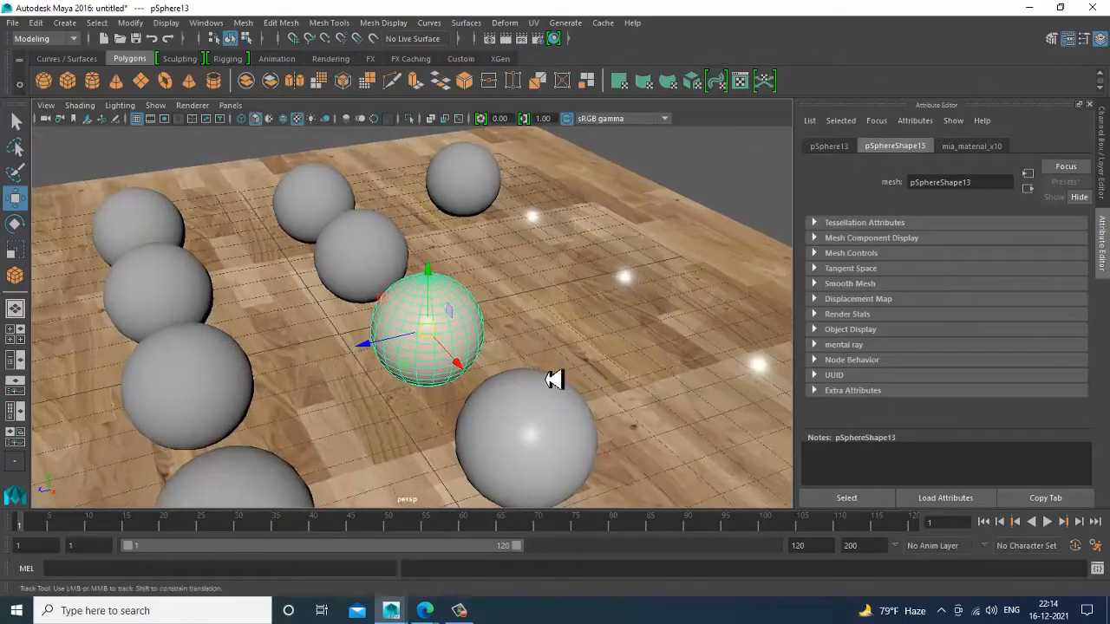
alt+middle_drag(552, 379, 605, 325)
scroll(604, 324, down, 6)
scroll(472, 328, up, 4)
scroll(470, 328, up, 2)
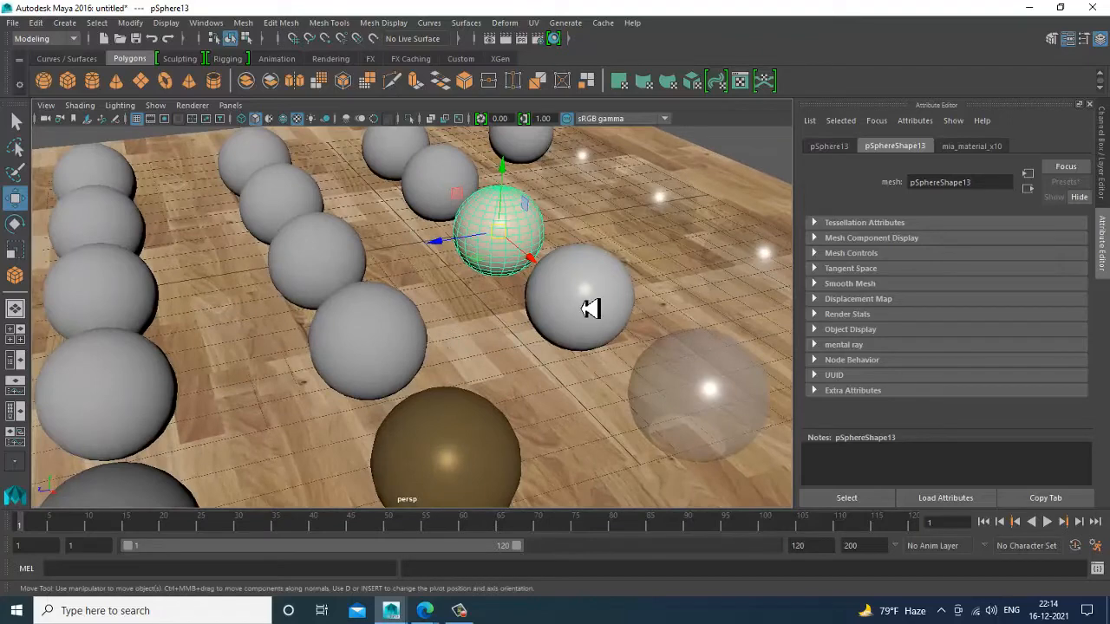
click(331, 347)
right_drag(354, 335, 382, 567)
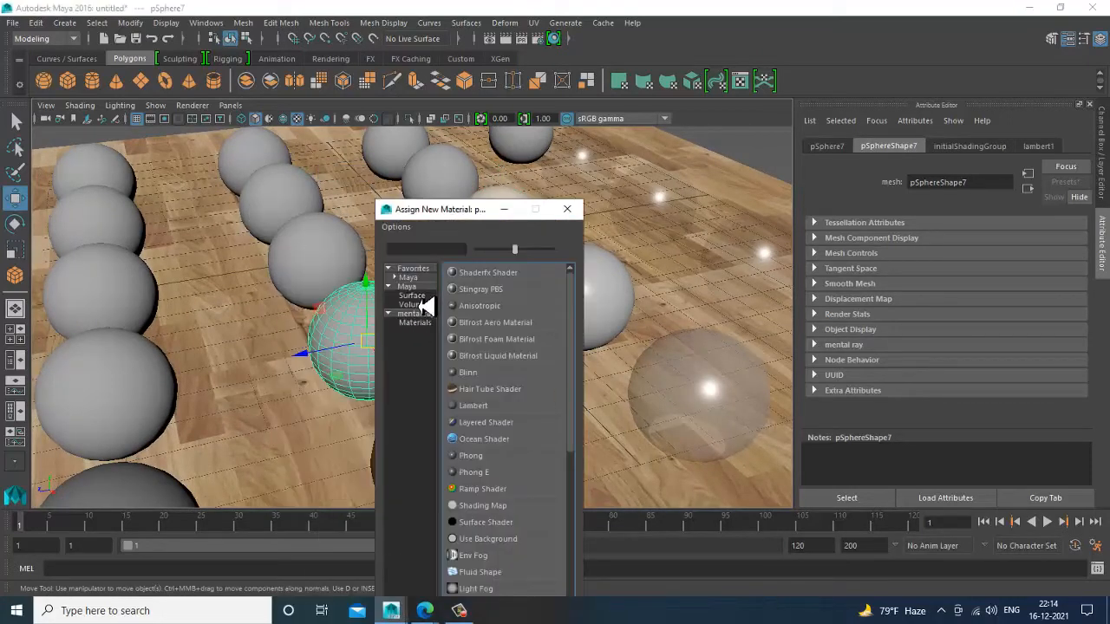
click(416, 279)
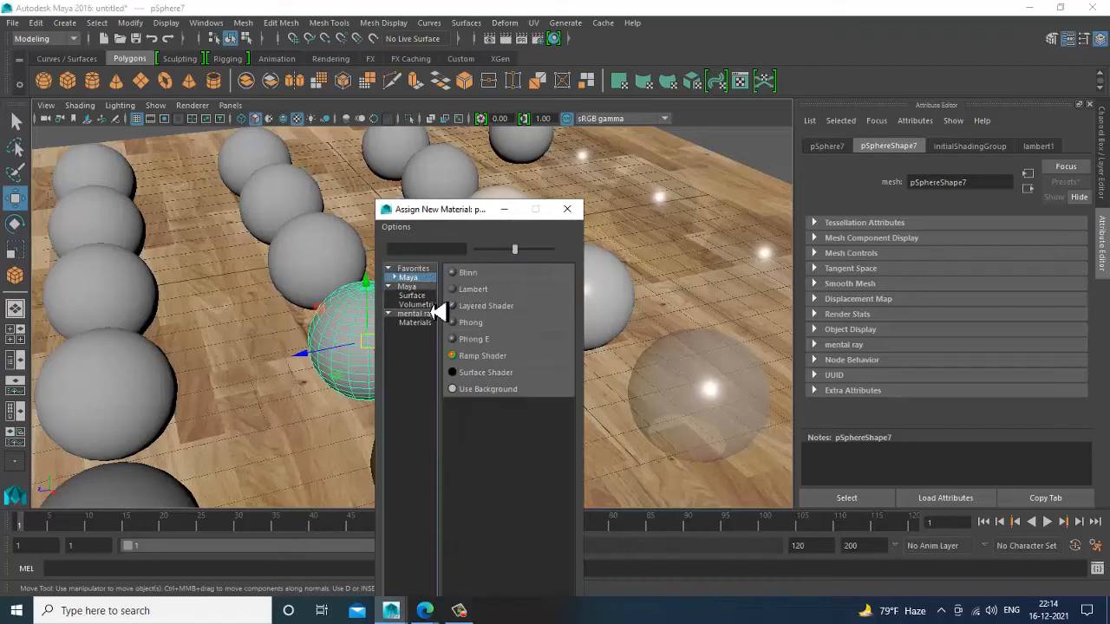
click(425, 315)
click(494, 362)
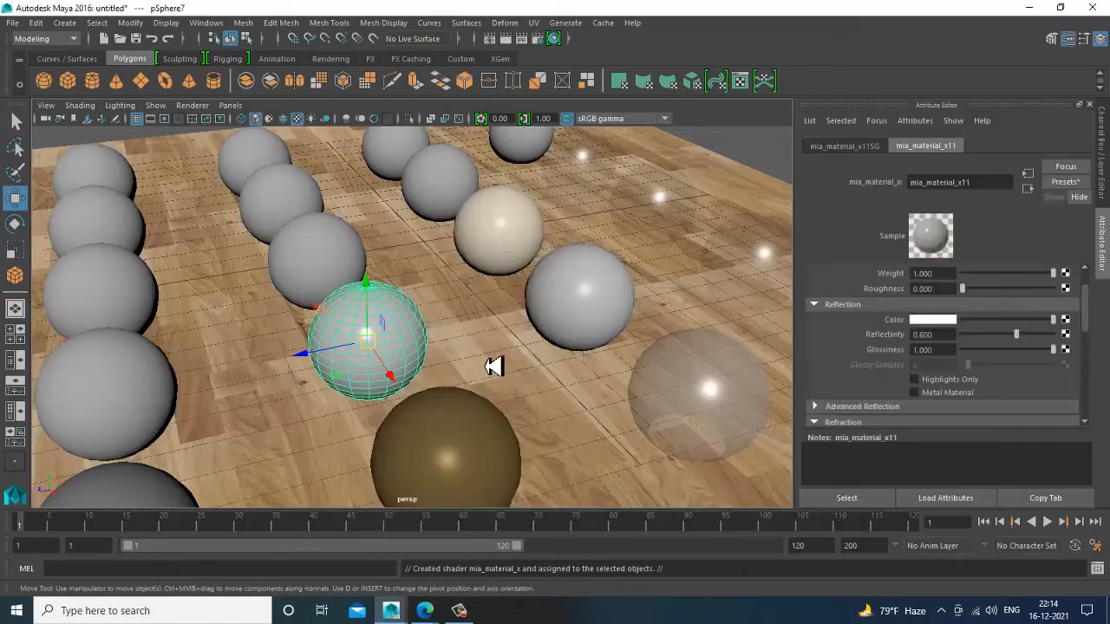
click(1063, 182)
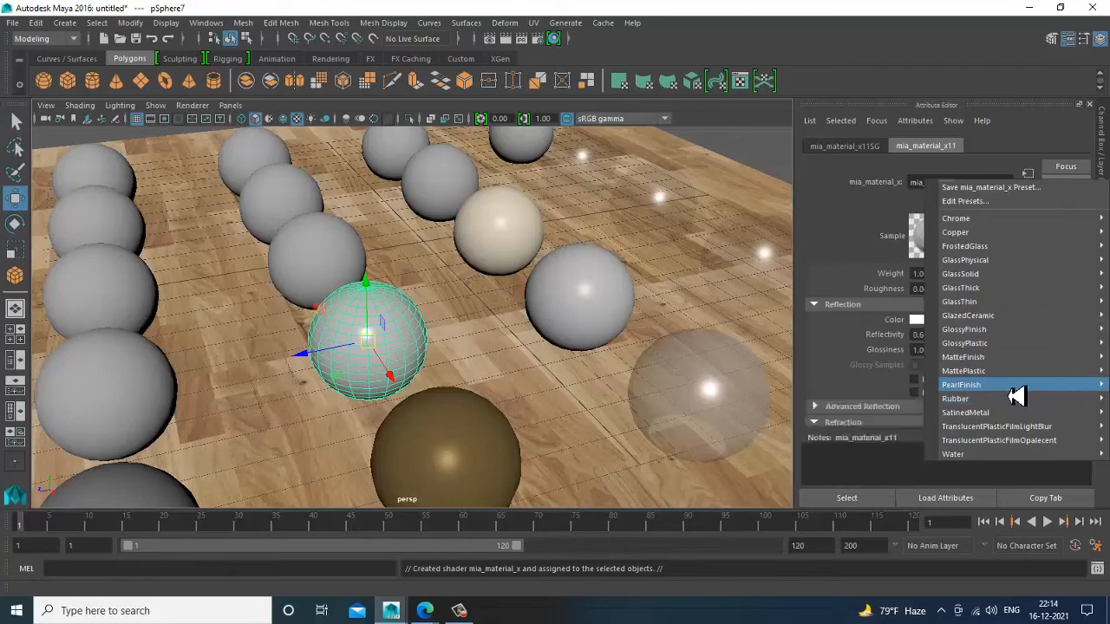
click(873, 429)
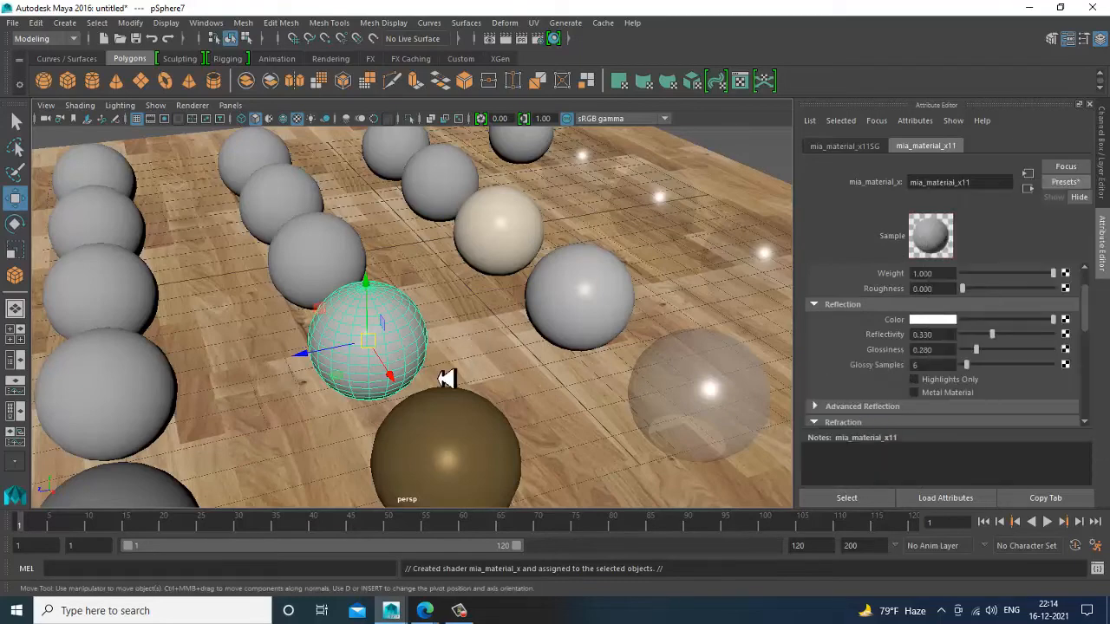
Set the pearl material's reflectivity to about 0.612 and glossiness to about 0.532, render a close-up to check it, and close the render
key(f)
scroll(905, 364, down, 5)
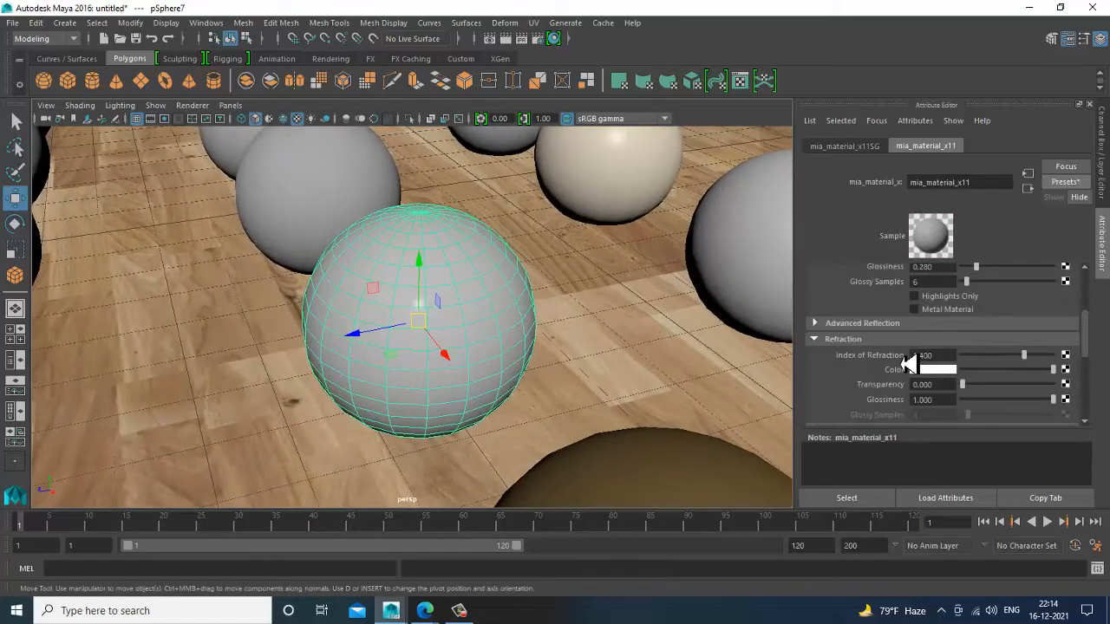
scroll(954, 361, up, 5)
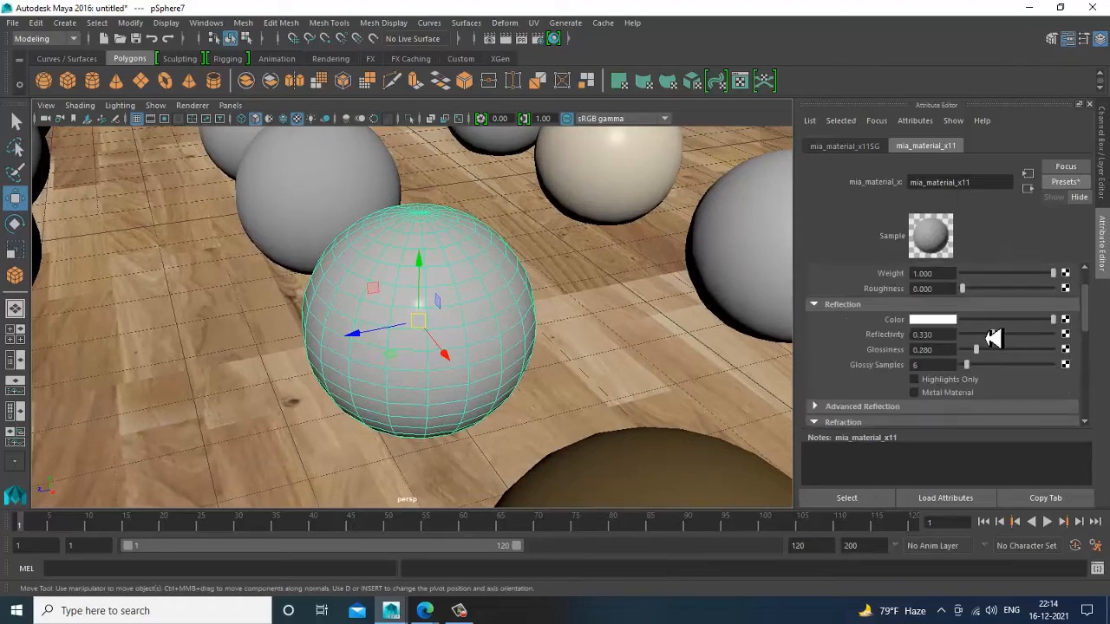
mouse_move(996, 348)
mouse_down()
mouse_move(1005, 344)
mouse_move(980, 351)
mouse_move(1004, 351)
mouse_up()
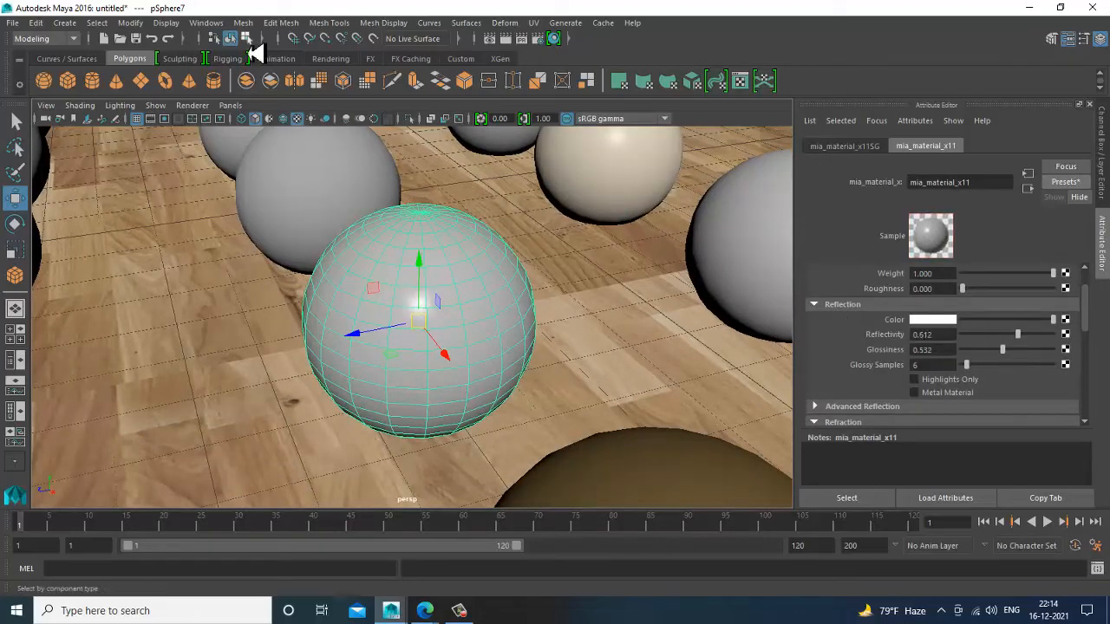
click(506, 39)
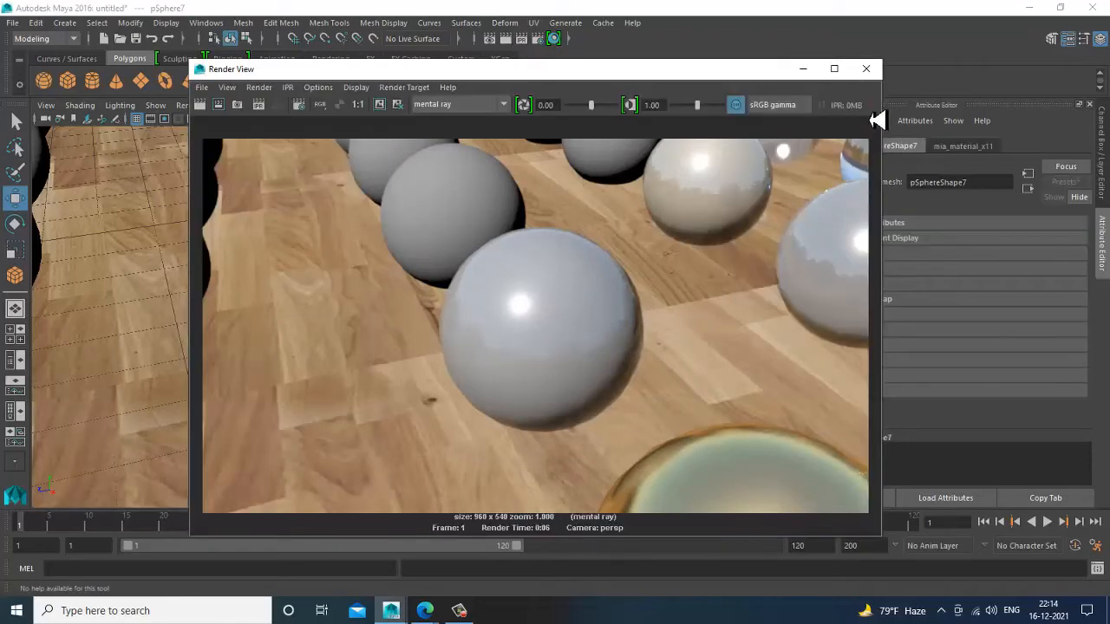
click(866, 68)
Assign a new mental ray mia_material_x material to the first row's second sphere and apply the Rubber preset with a 90% blend
scroll(639, 414, down, 10)
scroll(538, 391, up, 8)
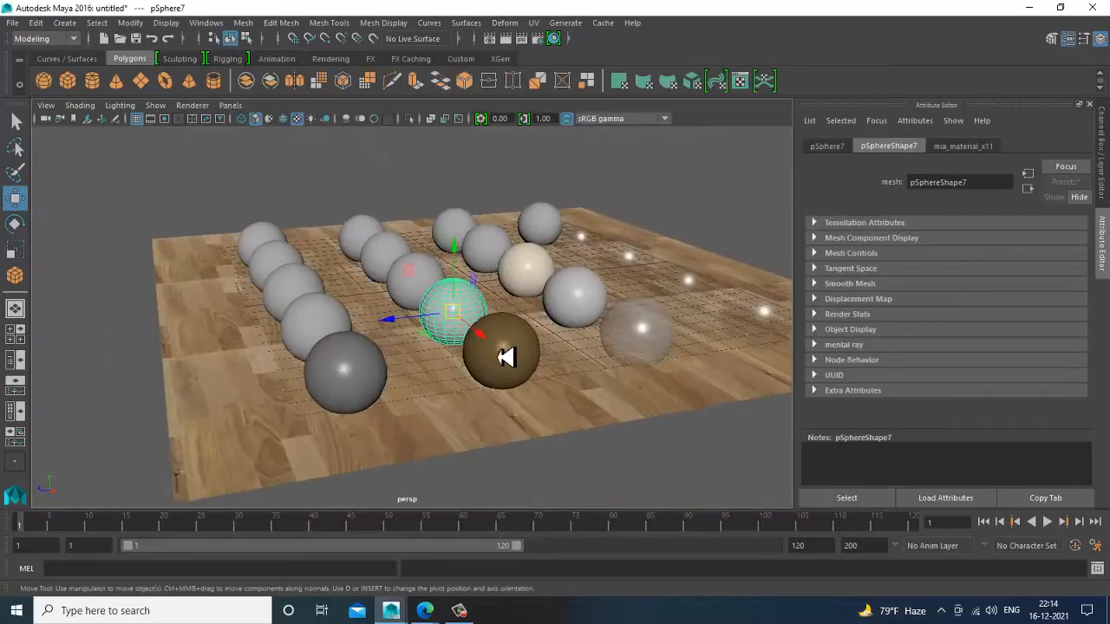
click(453, 295)
scroll(442, 321, up, 1)
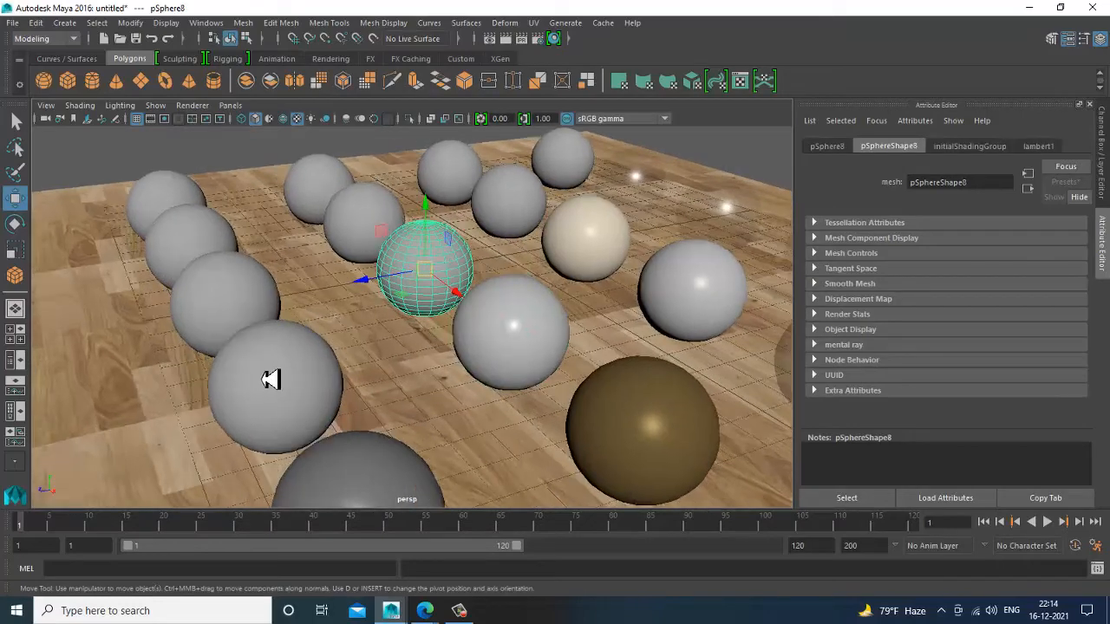
click(262, 379)
alt+middle_drag(319, 439, 376, 318)
alt+drag(377, 317, 411, 312)
right_drag(351, 254, 386, 552)
click(418, 325)
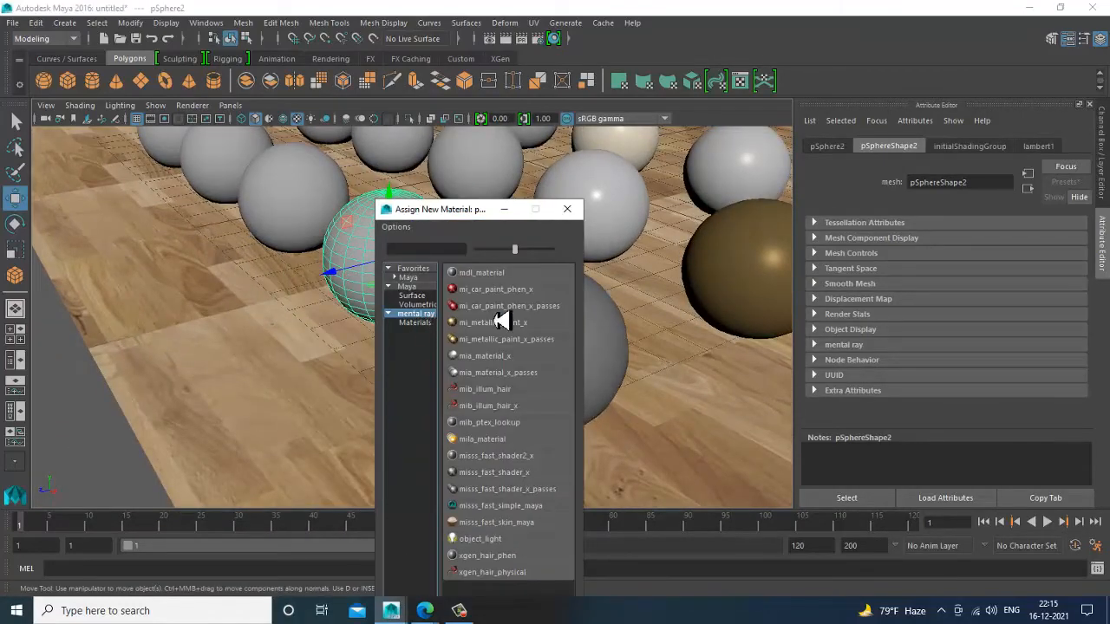
click(495, 369)
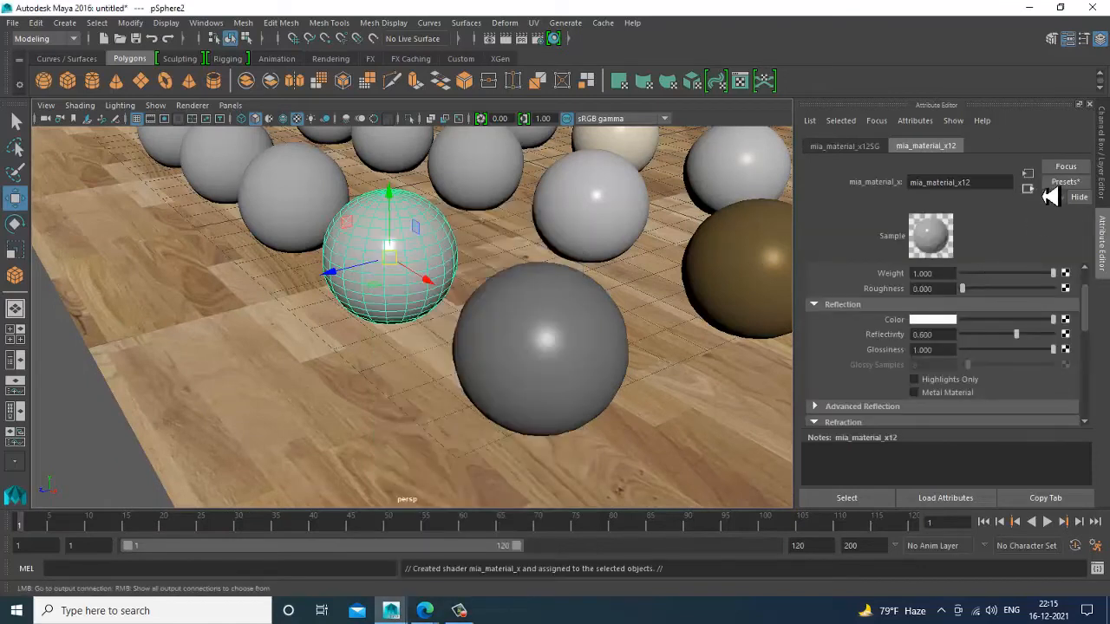
click(1066, 182)
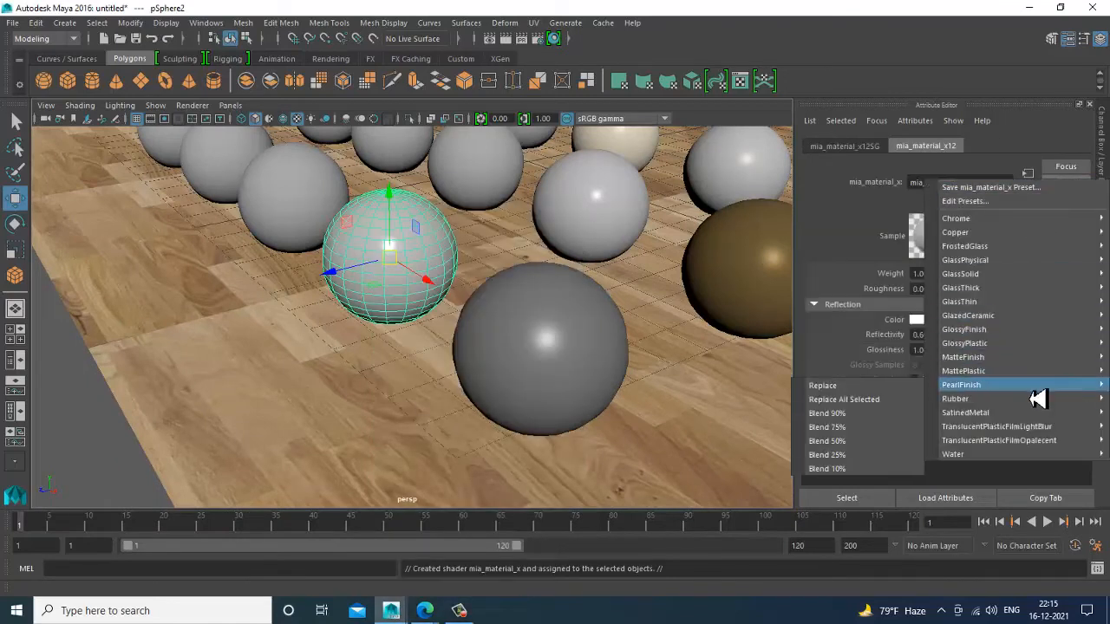
mouse_move(1031, 400)
click(863, 430)
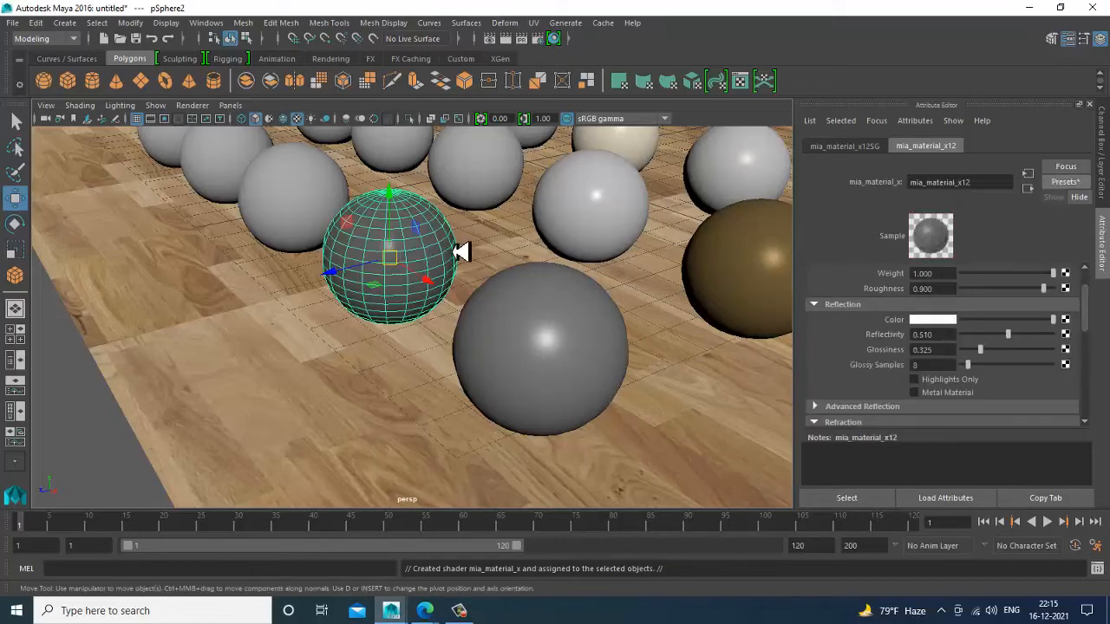
Render a close-up of the rubber sphere to inspect its surface, and close the render
scroll(452, 267, up, 6)
alt+middle_drag(436, 265, 430, 300)
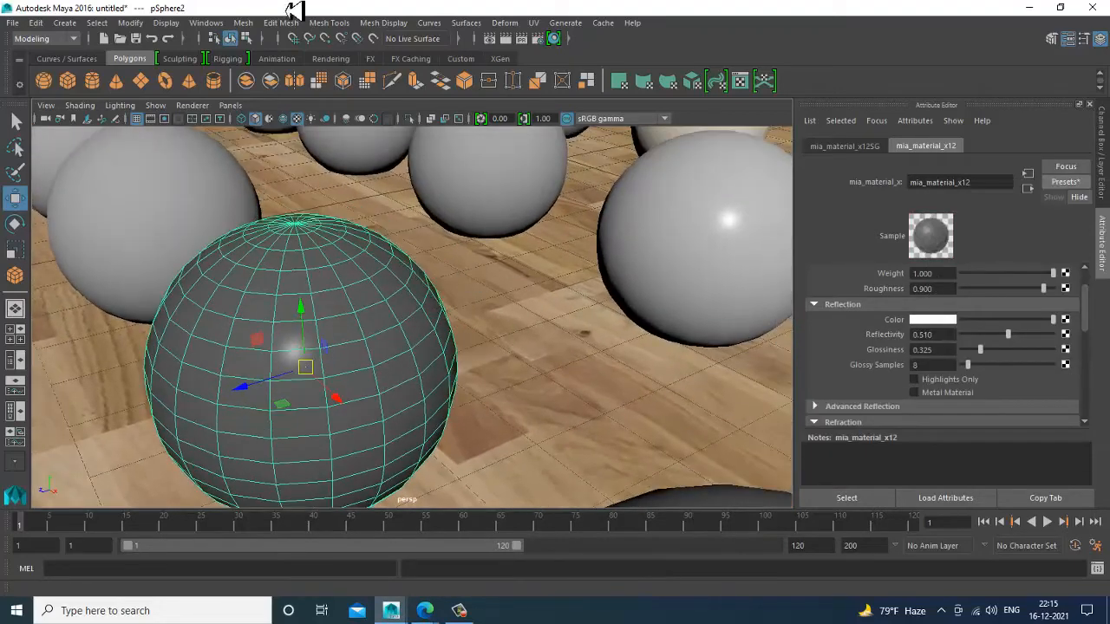
click(506, 43)
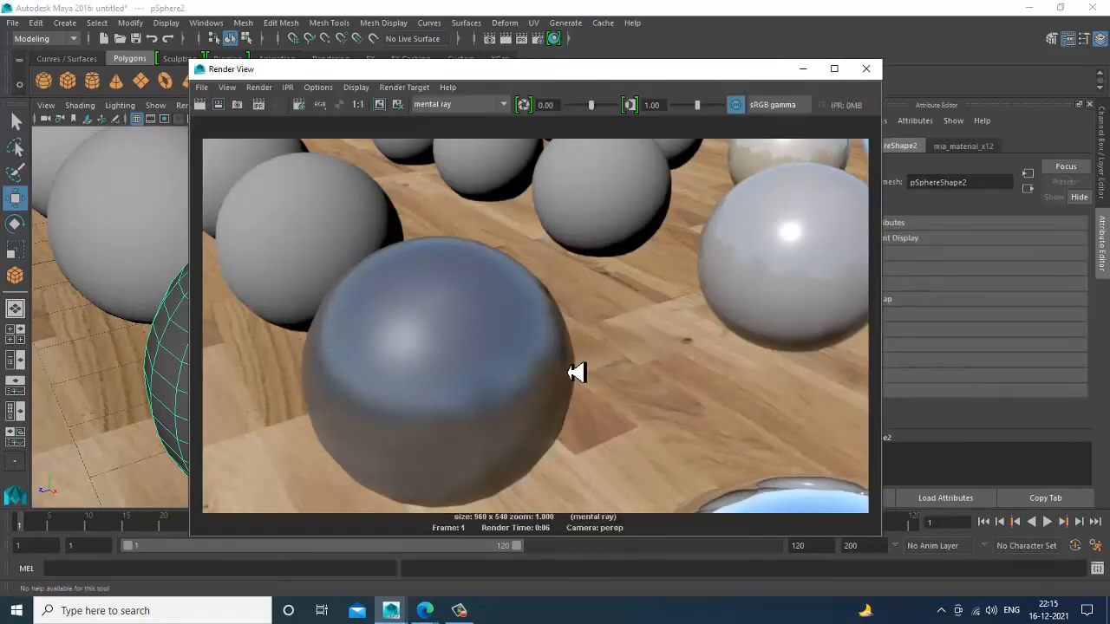
click(865, 68)
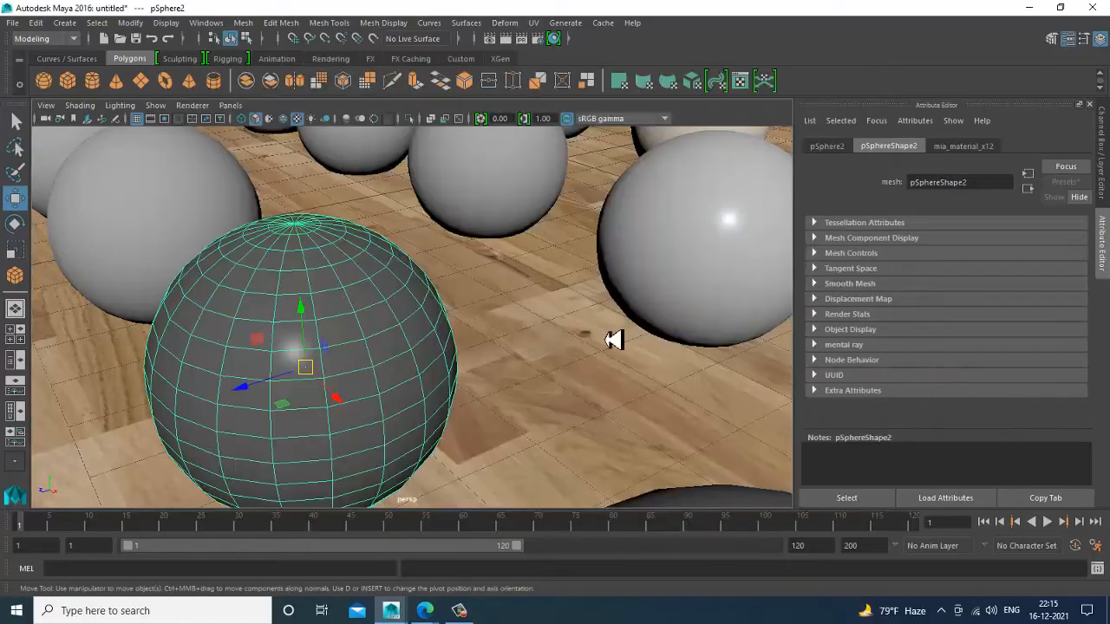
Assign a new mental ray mia_material_x material to the first row's third sphere
scroll(606, 341, down, 12)
alt+drag(607, 344, 559, 355)
scroll(637, 394, up, 5)
alt+middle_drag(541, 363, 569, 367)
scroll(624, 369, up, 5)
alt+middle_drag(692, 378, 508, 344)
scroll(510, 344, down, 4)
alt+drag(521, 342, 531, 343)
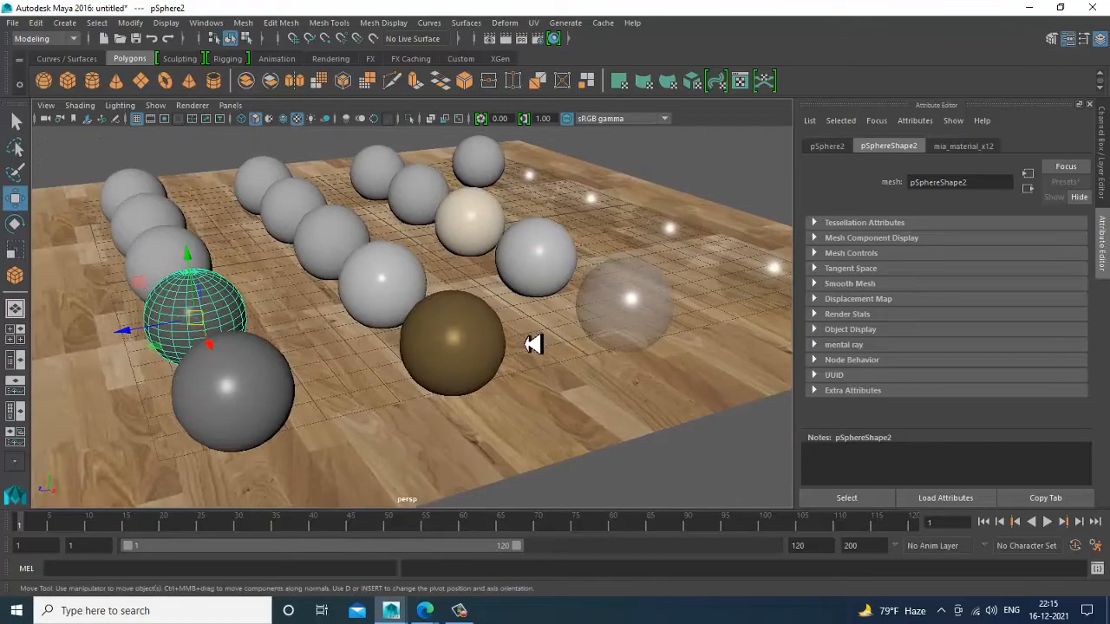
alt+drag(362, 364, 477, 315)
click(337, 262)
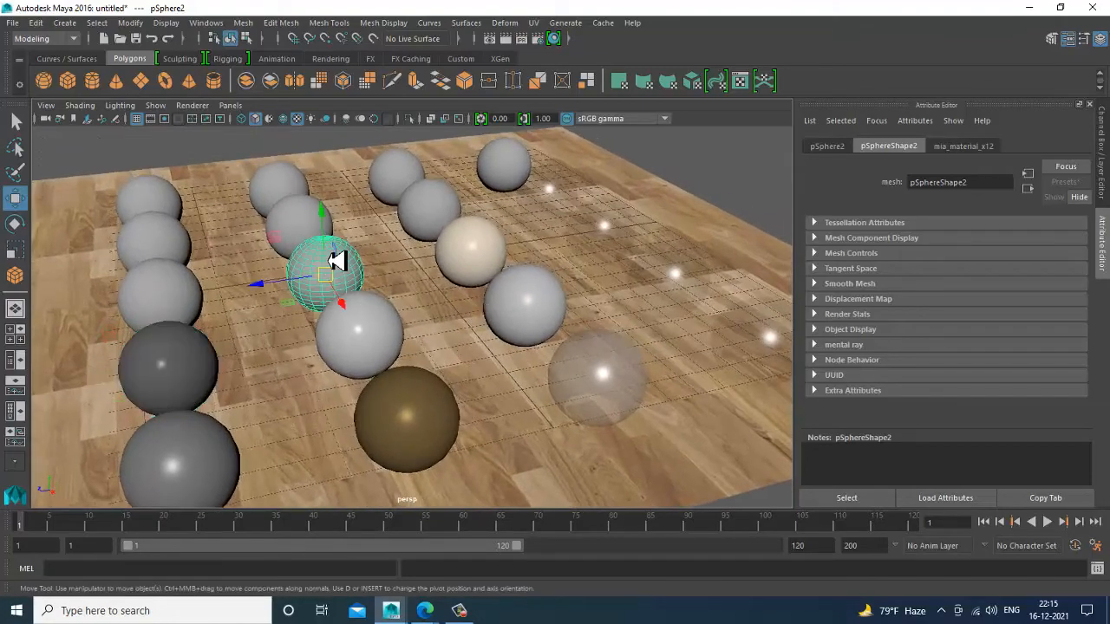
scroll(339, 273, up, 5)
alt+drag(251, 222, 292, 228)
alt+middle_drag(262, 215, 379, 262)
click(223, 286)
right_drag(216, 210, 253, 553)
click(423, 324)
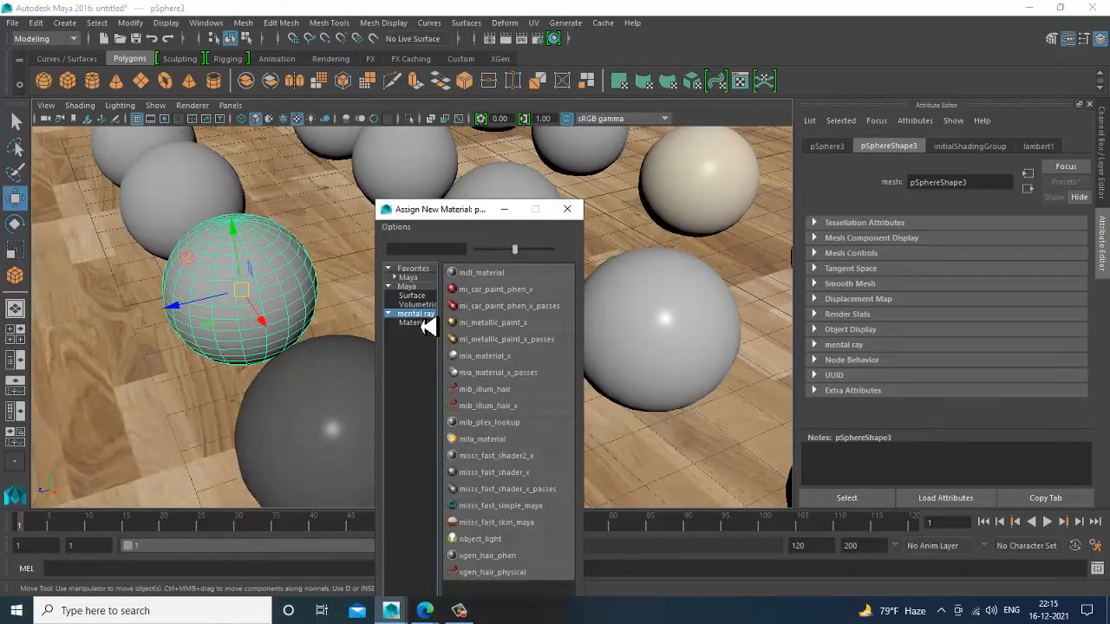
click(508, 359)
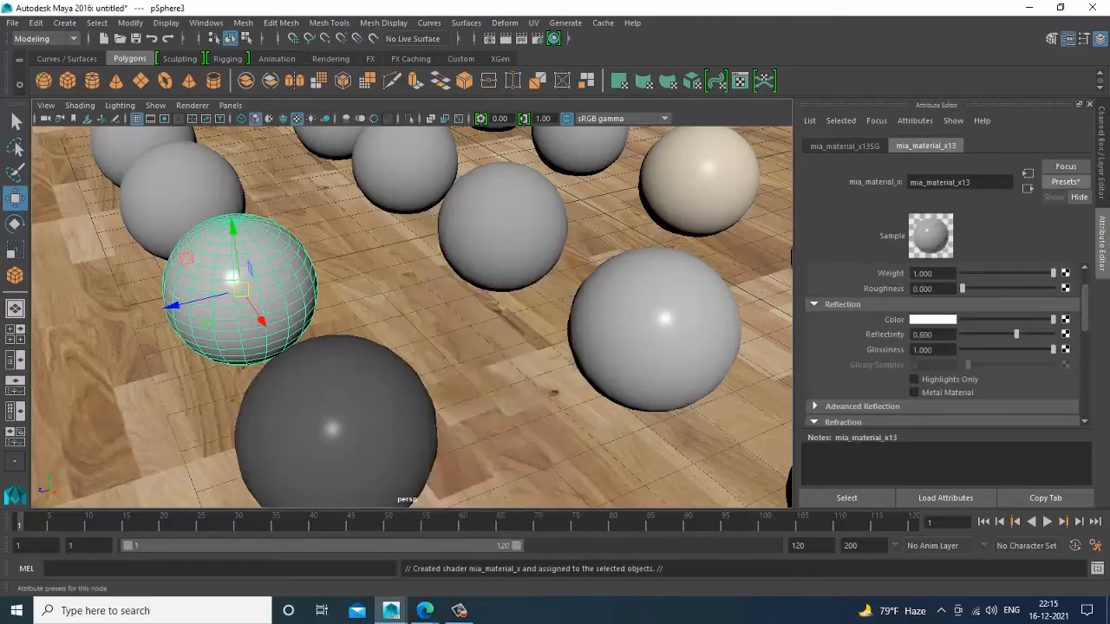
Apply the SatinedMetal preset to the first row's third sphere and render a close-up of it
click(1066, 182)
mouse_move(1032, 418)
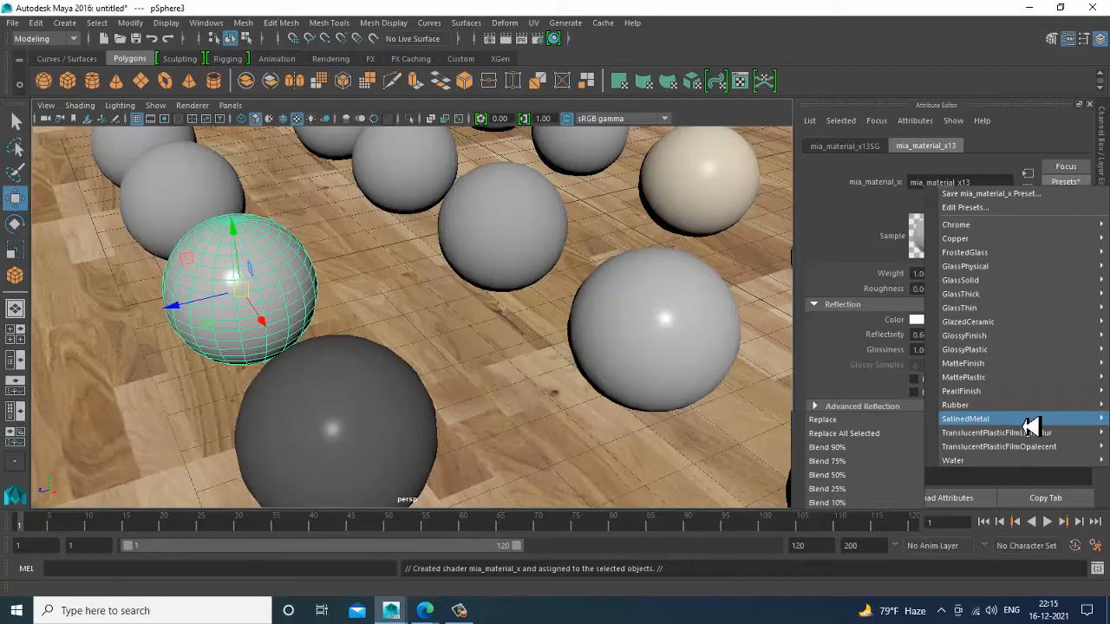
click(866, 458)
alt+right_drag(340, 310, 379, 301)
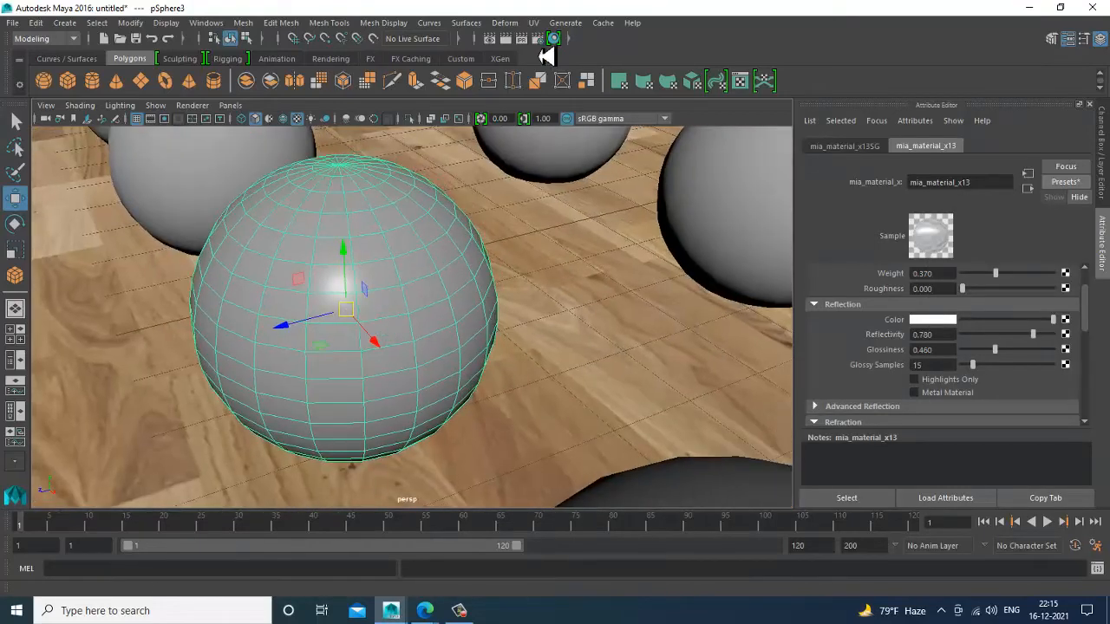
click(506, 40)
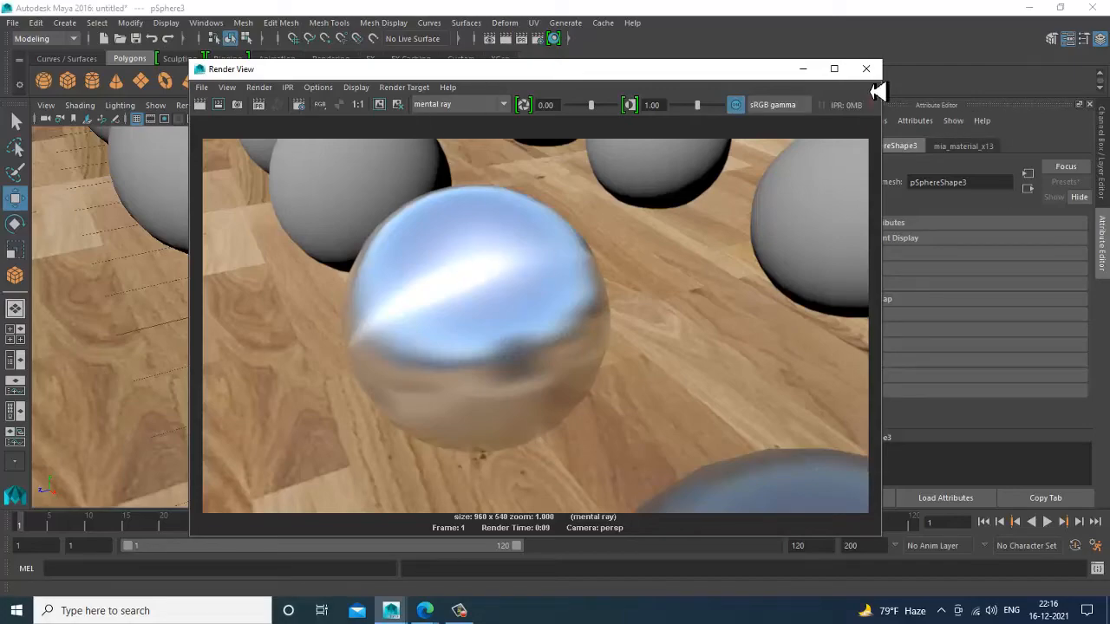
Close the render and assign a new Lambert material to the first row's fourth sphere
click(866, 68)
scroll(659, 390, down, 5)
alt+middle_drag(704, 375, 648, 347)
alt+drag(648, 347, 548, 355)
alt+right_drag(548, 356, 563, 375)
alt+middle_drag(563, 375, 550, 373)
alt+drag(549, 373, 567, 355)
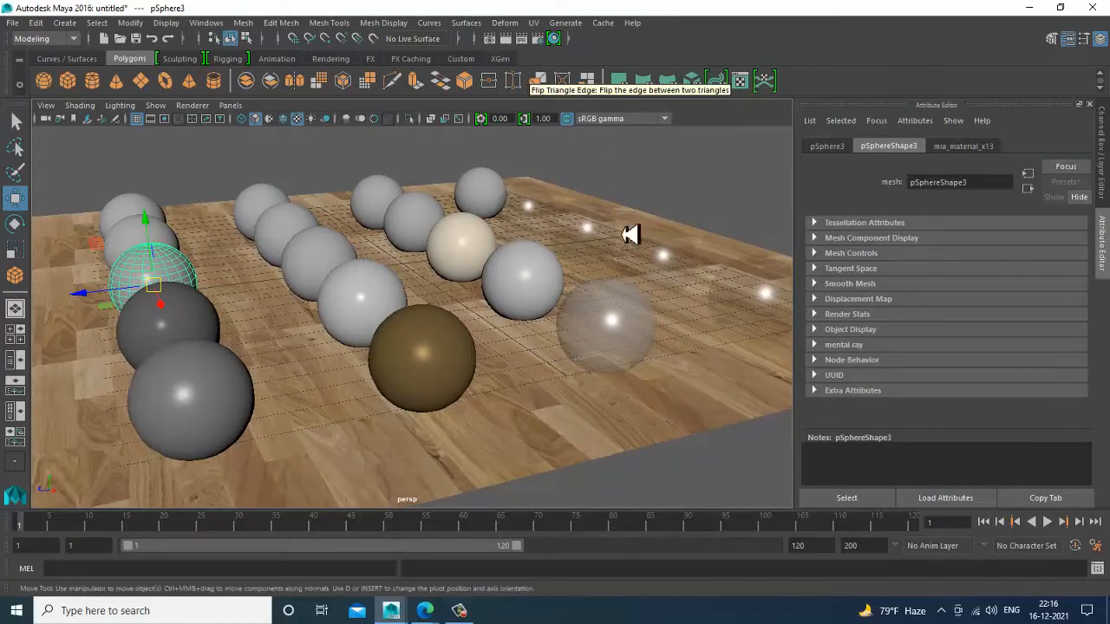
click(607, 211)
alt+drag(322, 266, 229, 295)
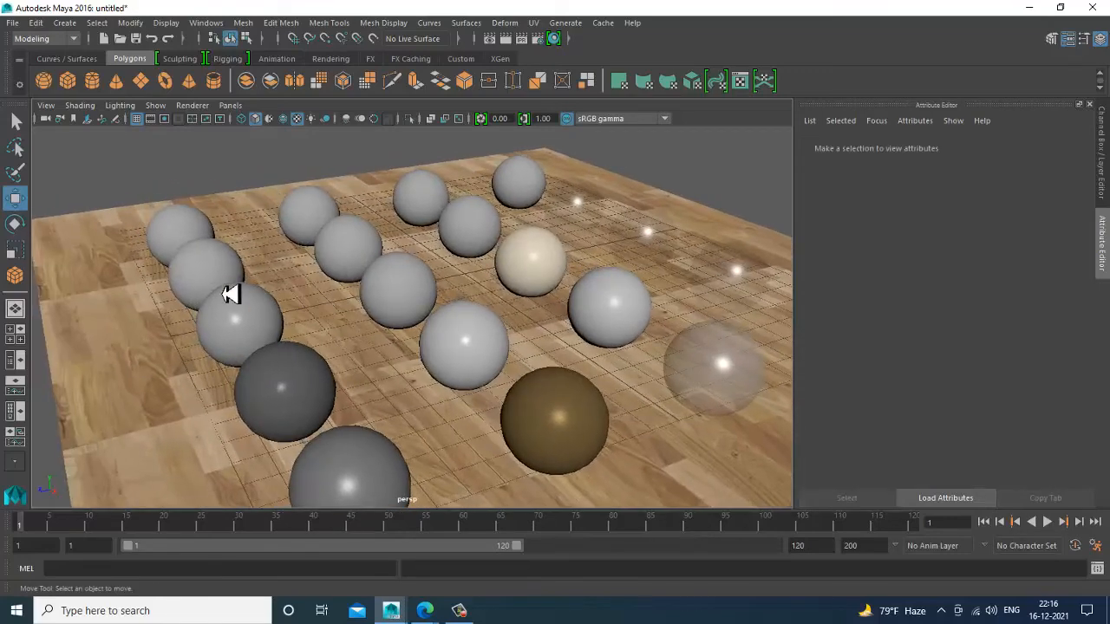
click(228, 274)
right_click(225, 273)
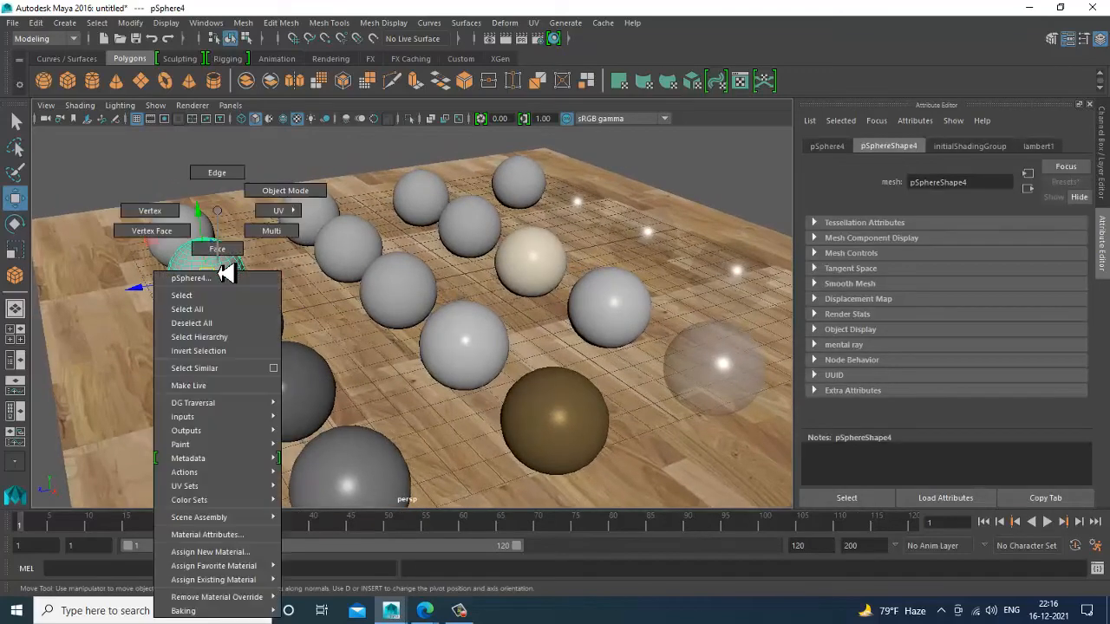
click(264, 551)
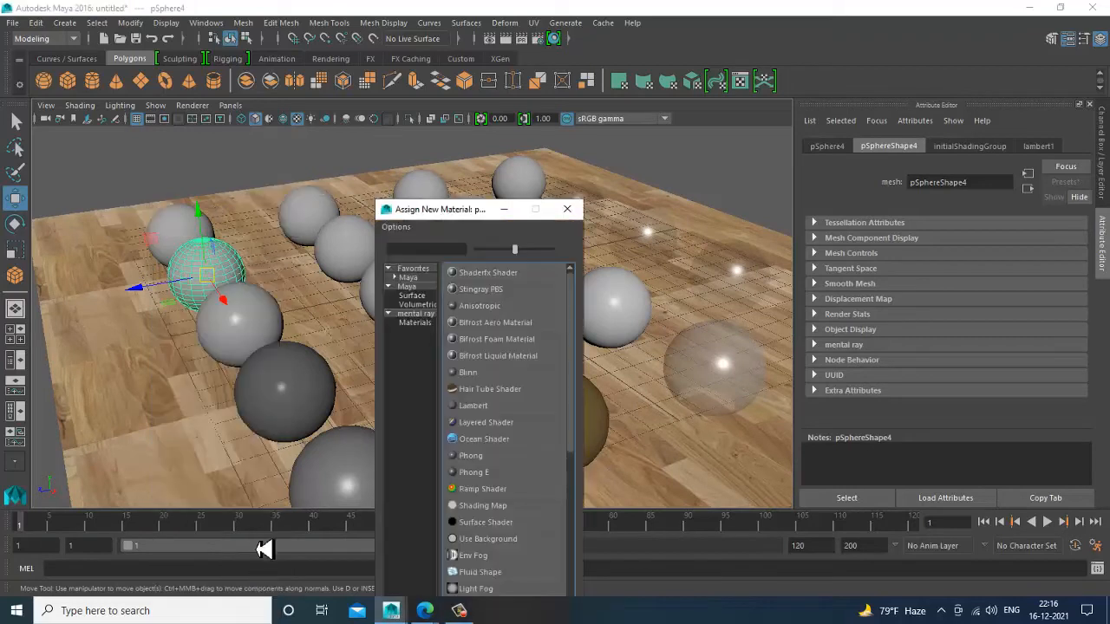
click(430, 315)
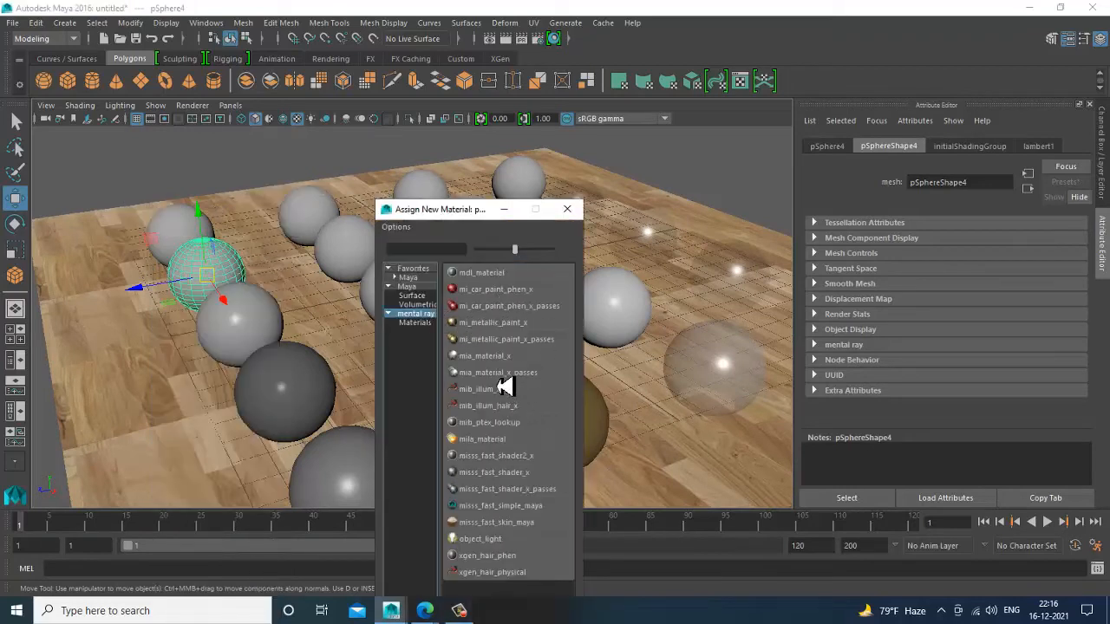
click(422, 288)
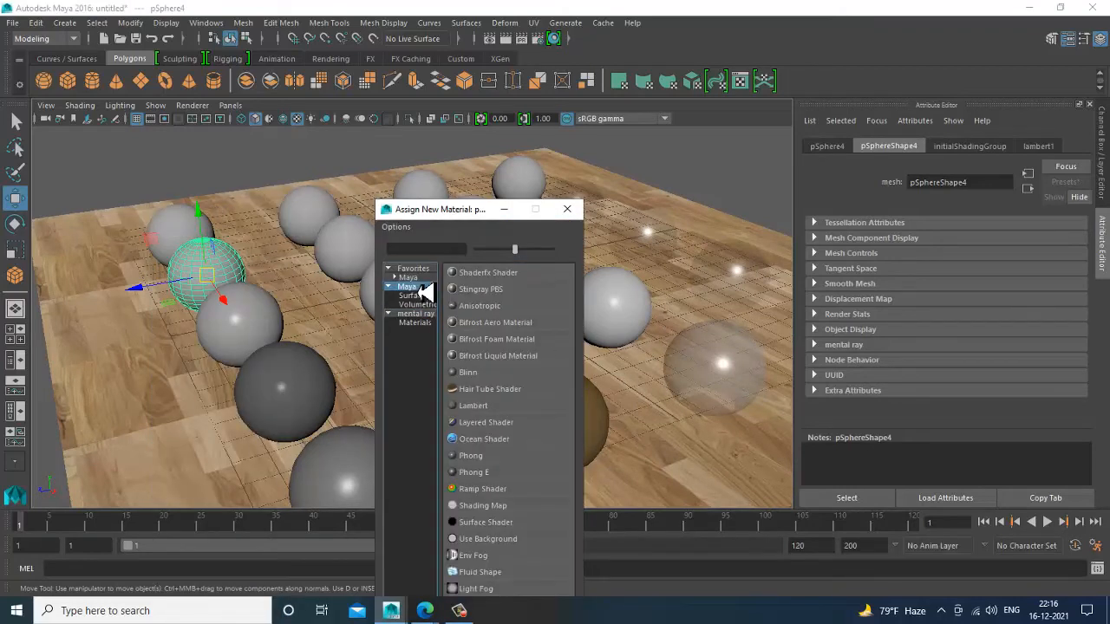
click(415, 296)
click(483, 305)
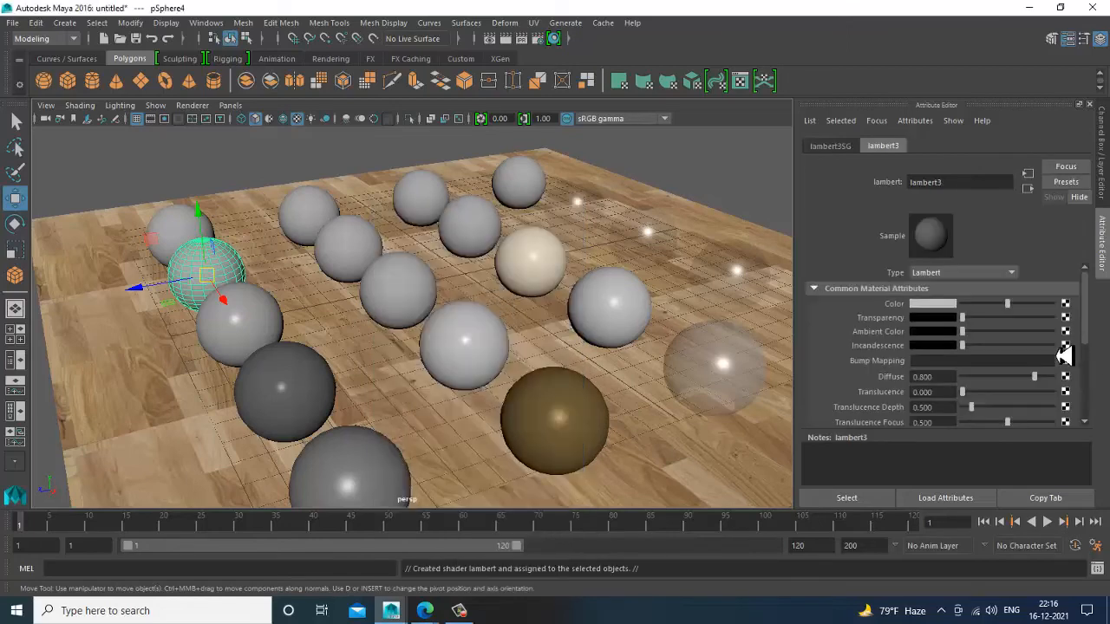
Map the Lambert material's color with the mental ray dgs_material node
click(1065, 304)
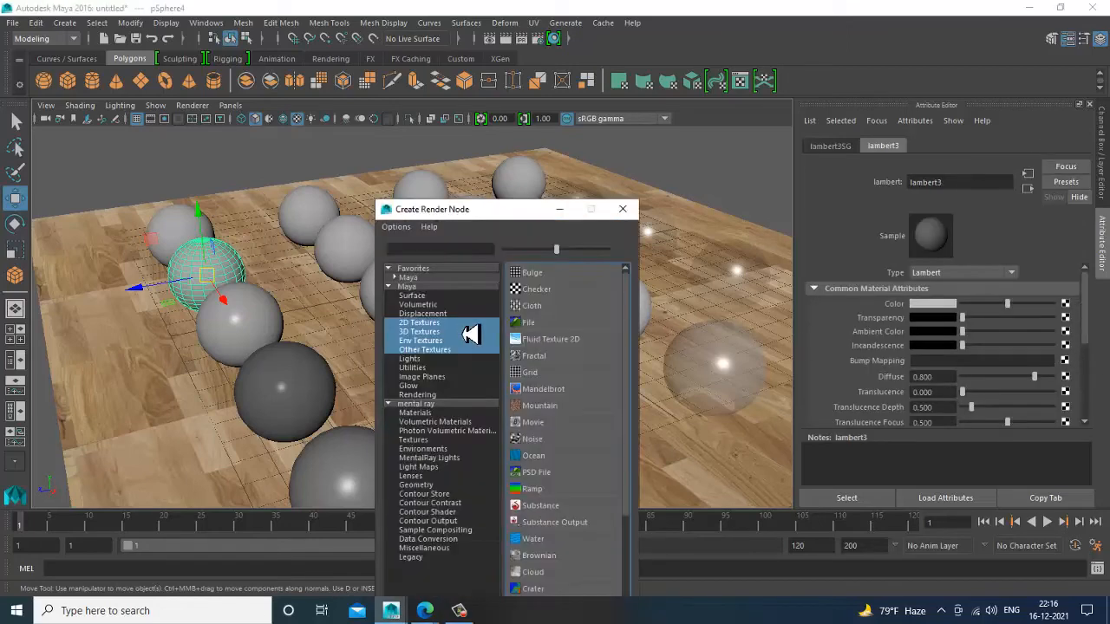
click(425, 404)
scroll(607, 416, down, 3)
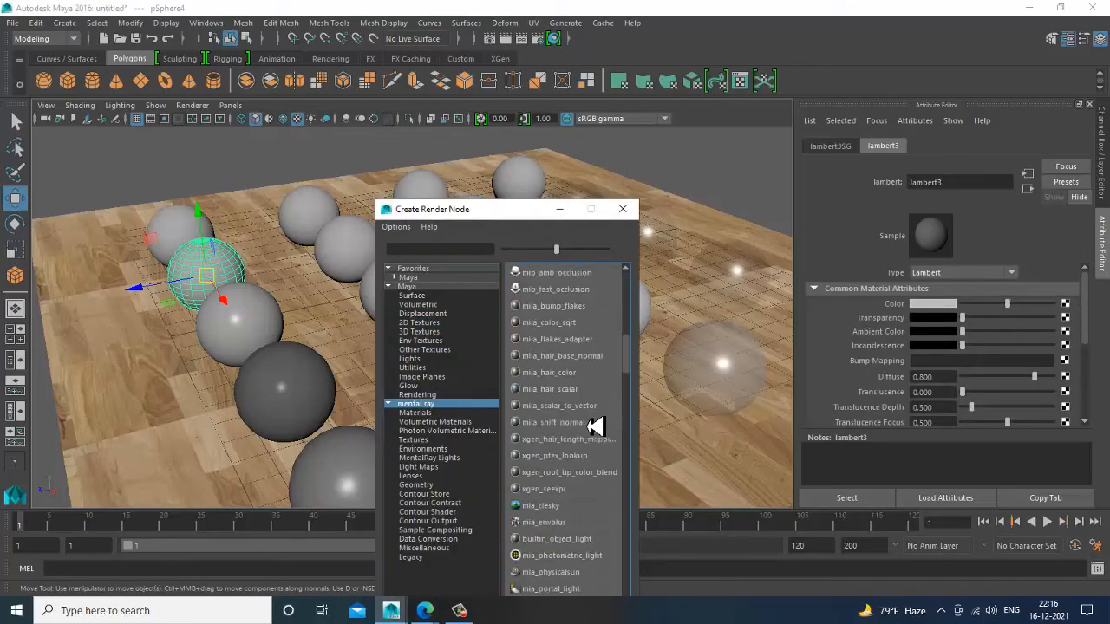
scroll(594, 425, down, 5)
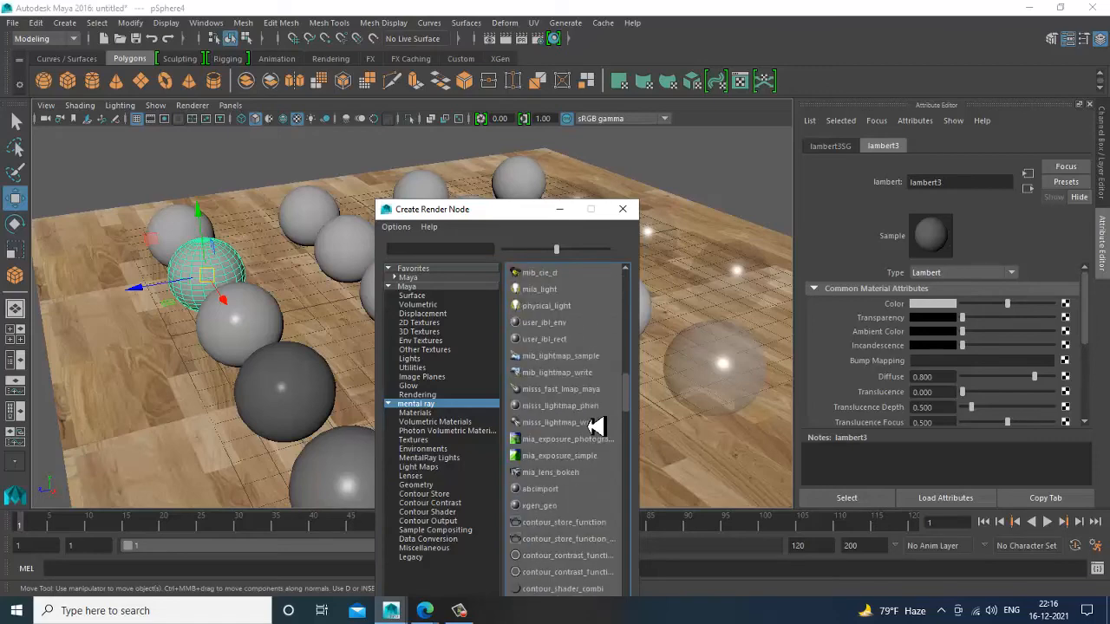
scroll(595, 425, down, 10)
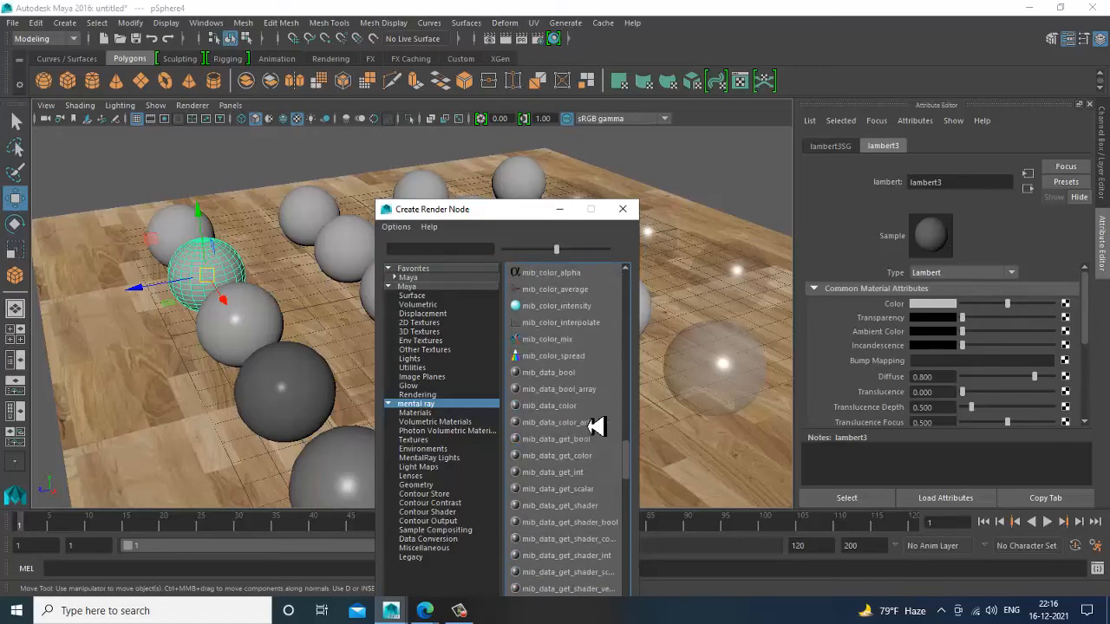
scroll(595, 425, down, 10)
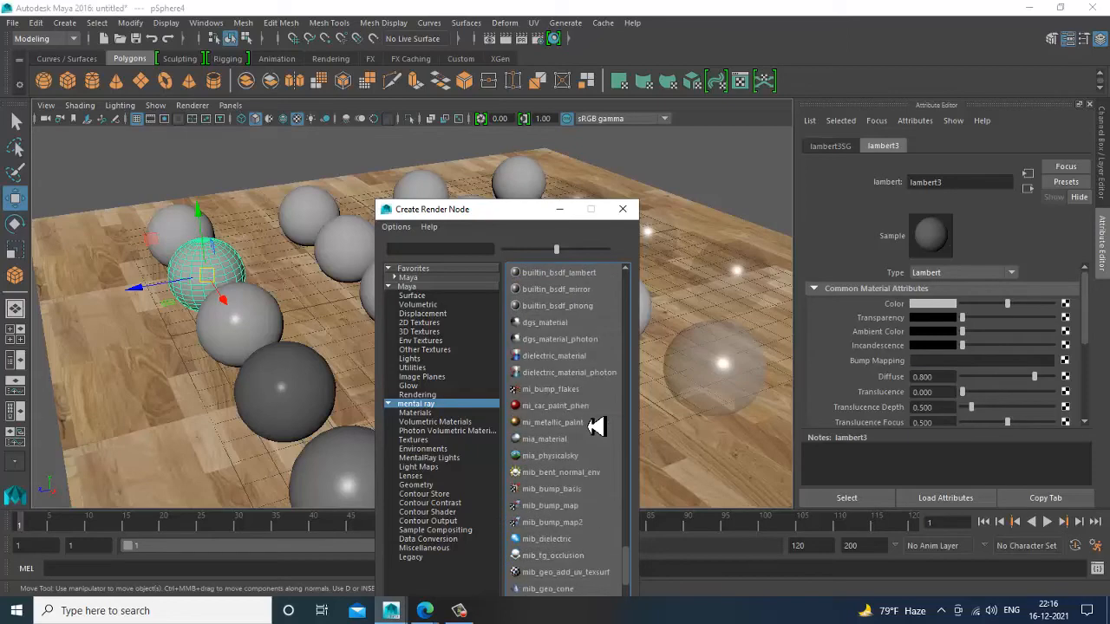
click(567, 324)
Render a close-up of the first row's fourth sphere to inspect the dgs_material surface, and close the render
alt+drag(329, 300, 399, 335)
alt+drag(328, 338, 364, 355)
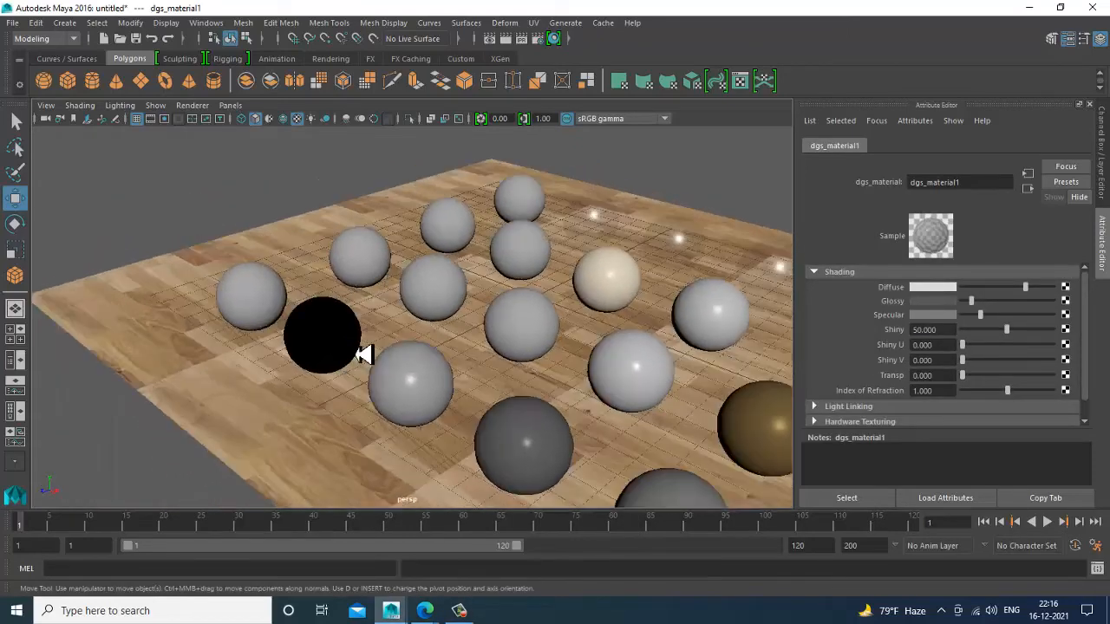
scroll(364, 352, up, 5)
alt+middle_drag(329, 314, 363, 345)
alt+right_drag(363, 345, 389, 364)
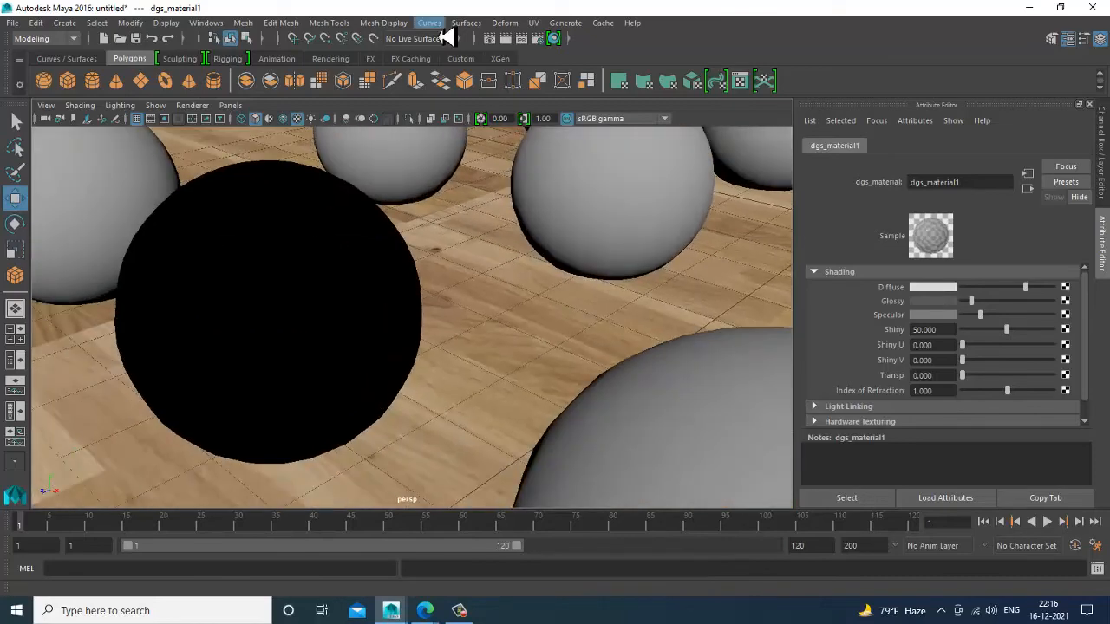
click(508, 41)
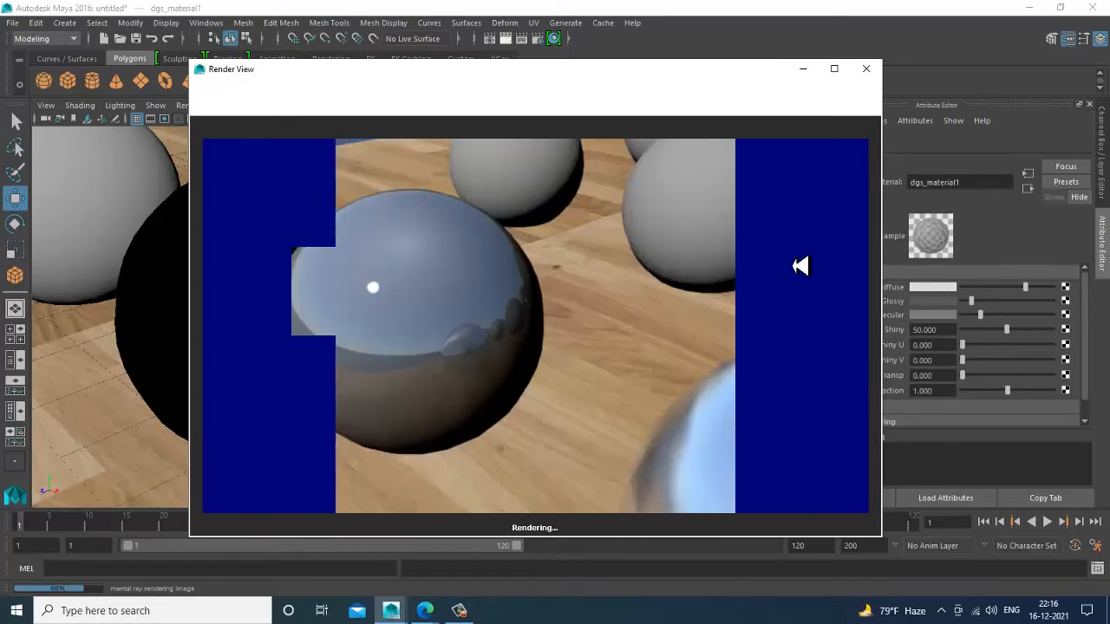
click(866, 69)
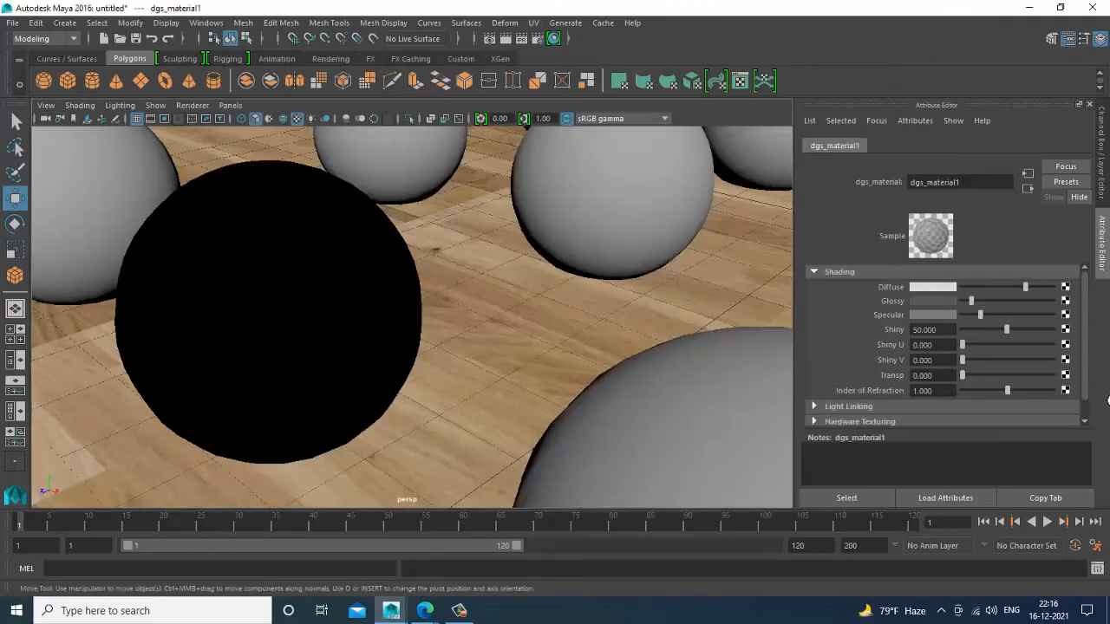
Raise the dgs_material's glossy and specular, set Shiny to 67 and Index of Refraction to 0.837, and render the sphere again
drag(986, 322, 1031, 337)
scroll(1001, 366, down, 1)
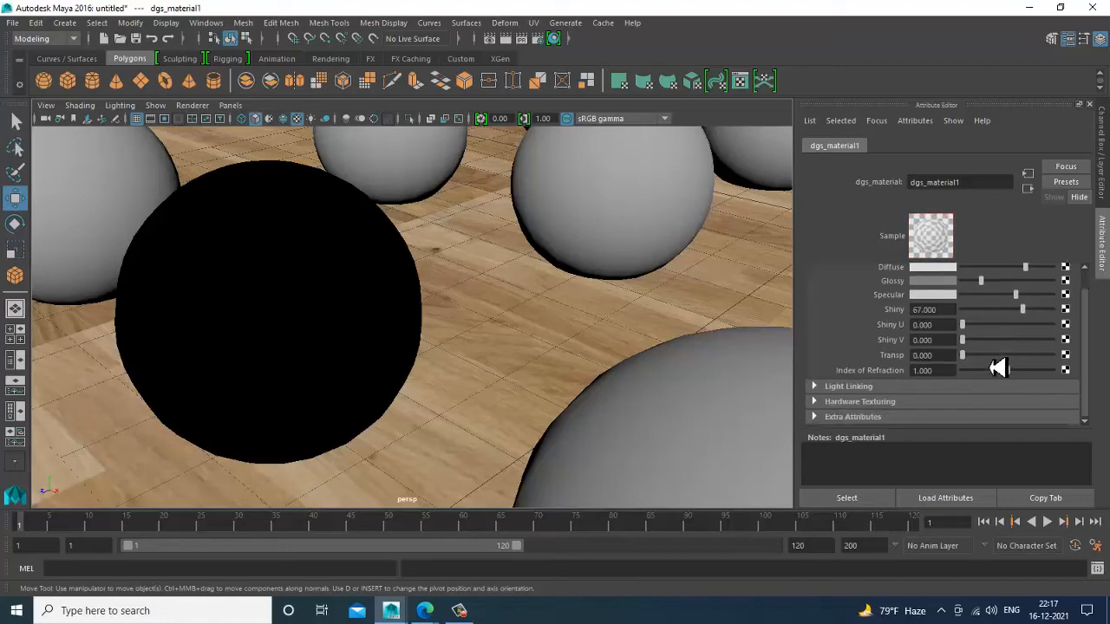
drag(965, 371, 1003, 379)
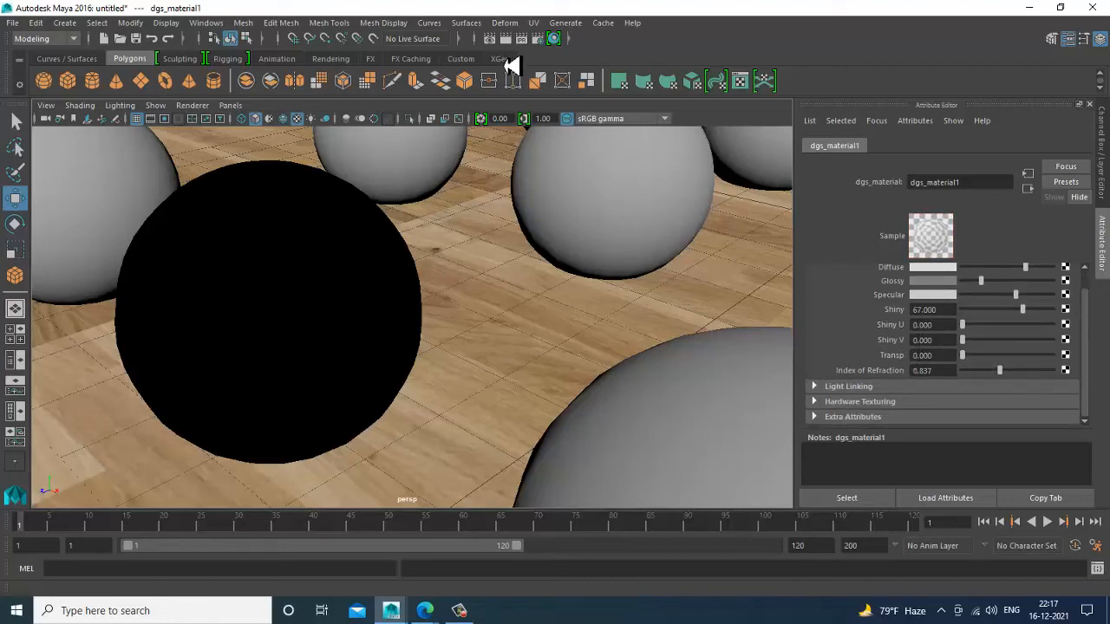
click(505, 38)
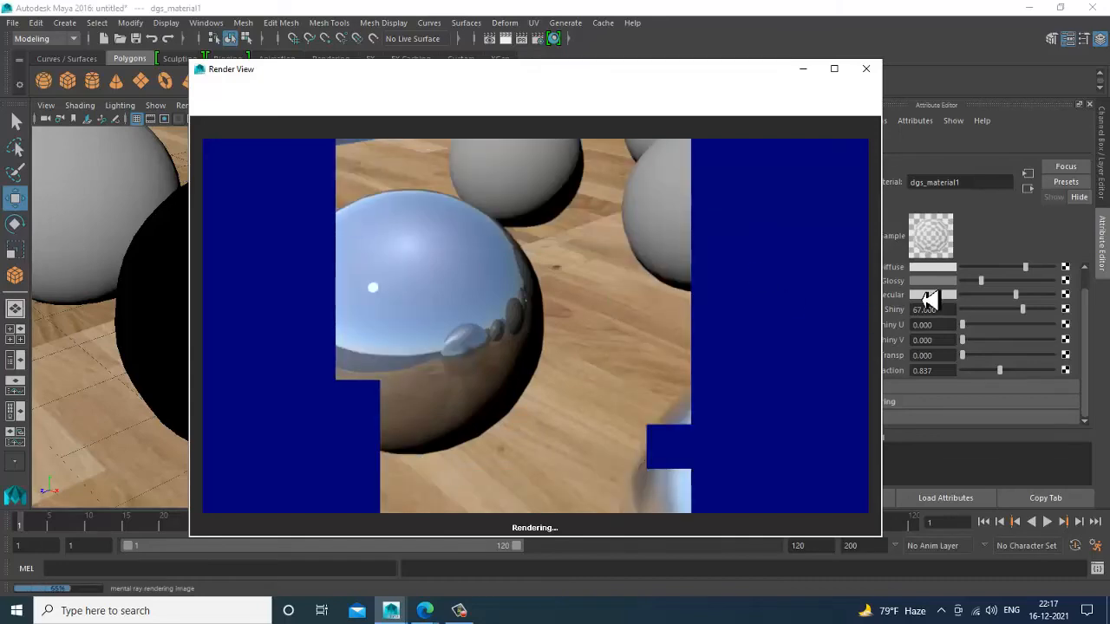
click(865, 68)
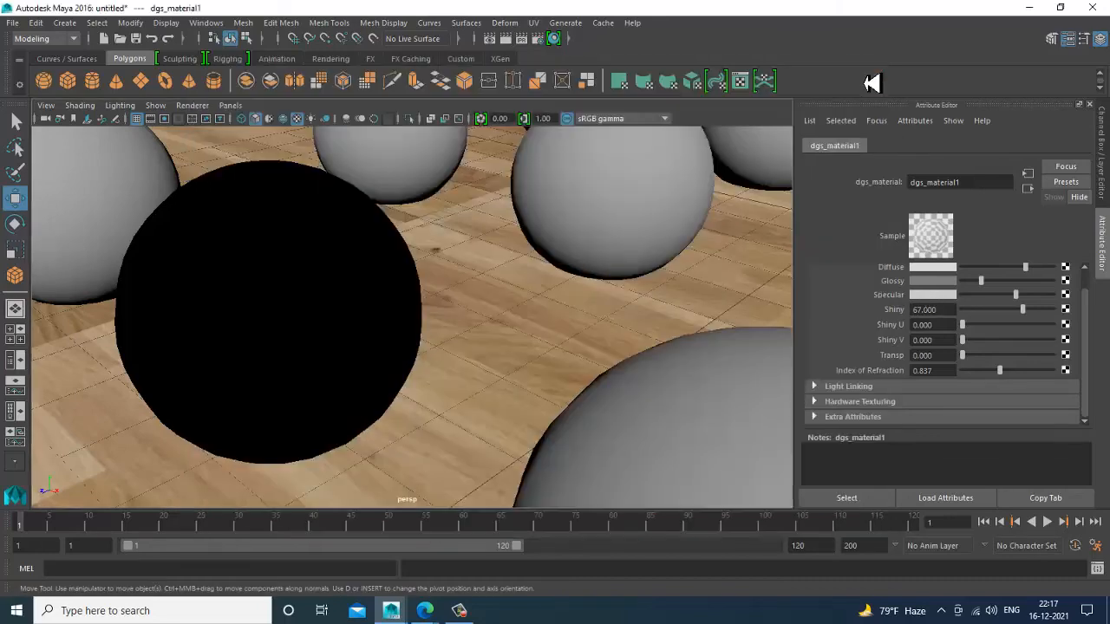
Render a wide perspective view of the whole sphere grid to review all materials, and close the render
scroll(614, 320, down, 8)
alt+drag(701, 381, 512, 434)
scroll(510, 437, up, 5)
scroll(512, 435, down, 3)
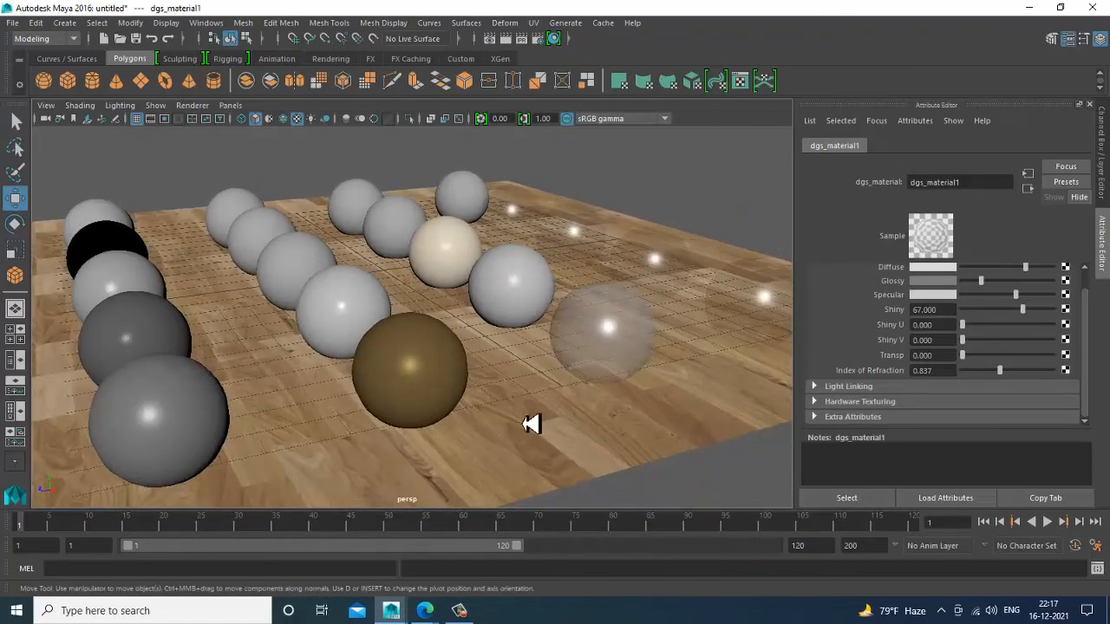
click(506, 39)
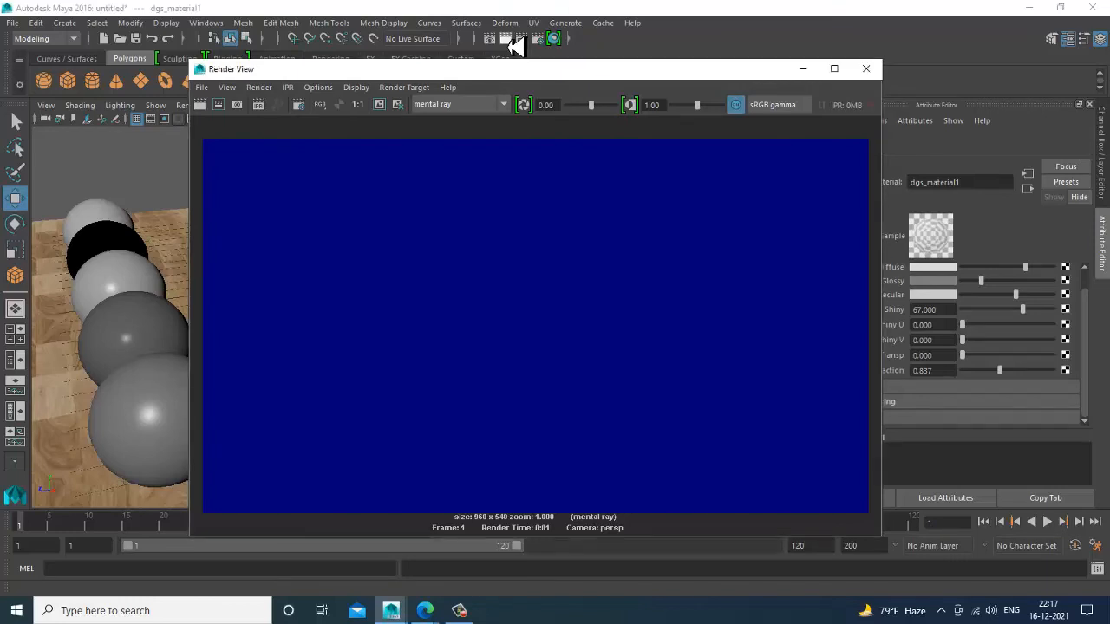
click(506, 39)
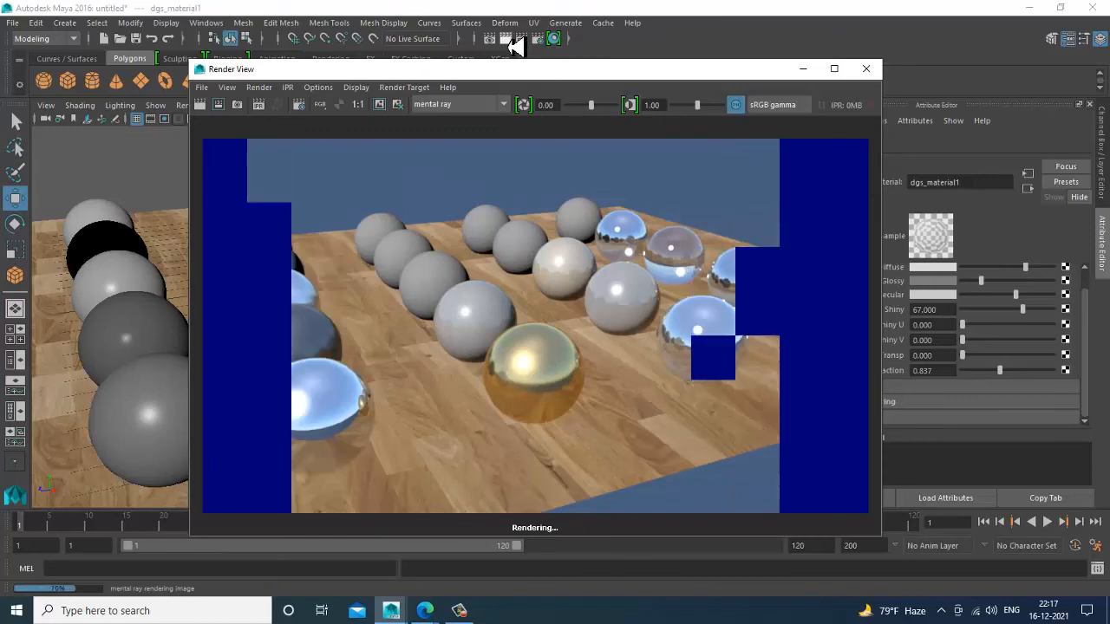
click(865, 68)
Scale the wood floor plane up uniformly and start a new render of the scene
click(530, 471)
key(r)
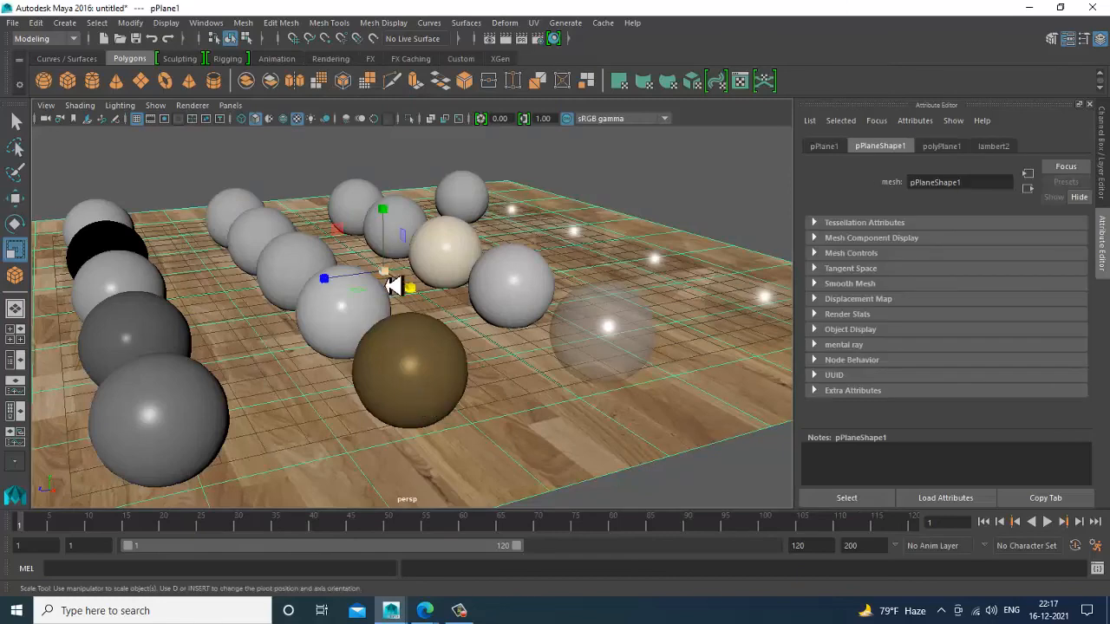
drag(391, 283, 611, 468)
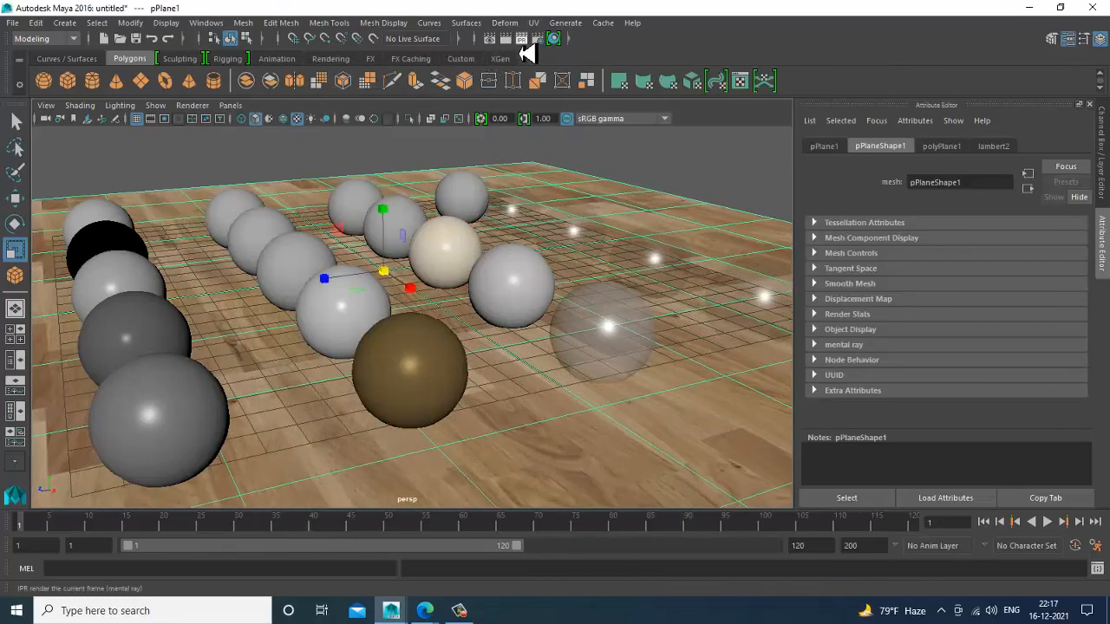
click(506, 39)
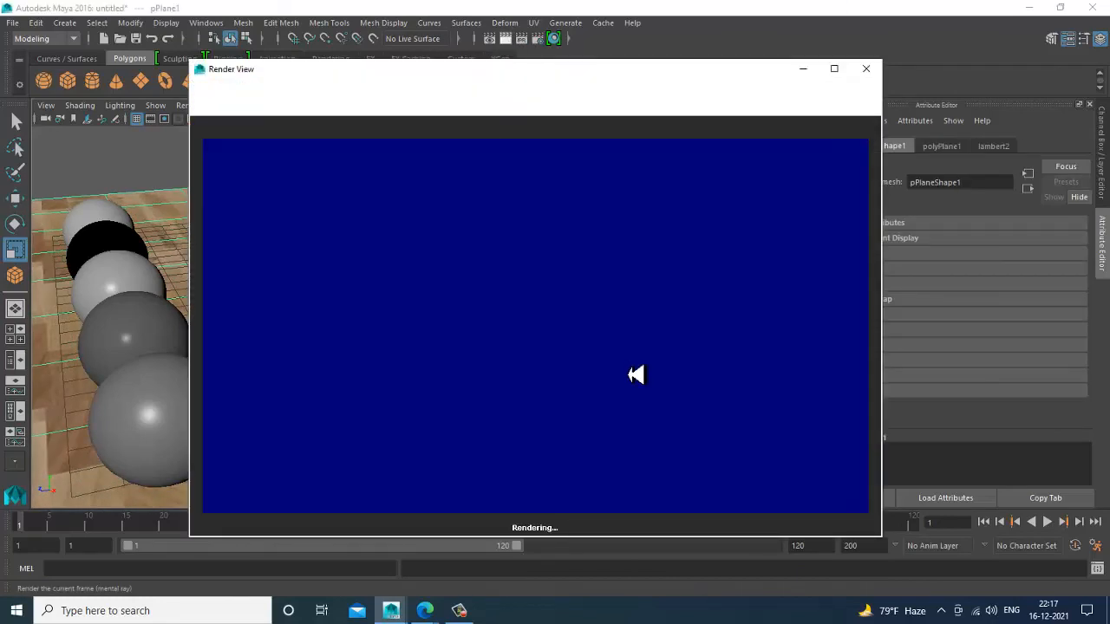